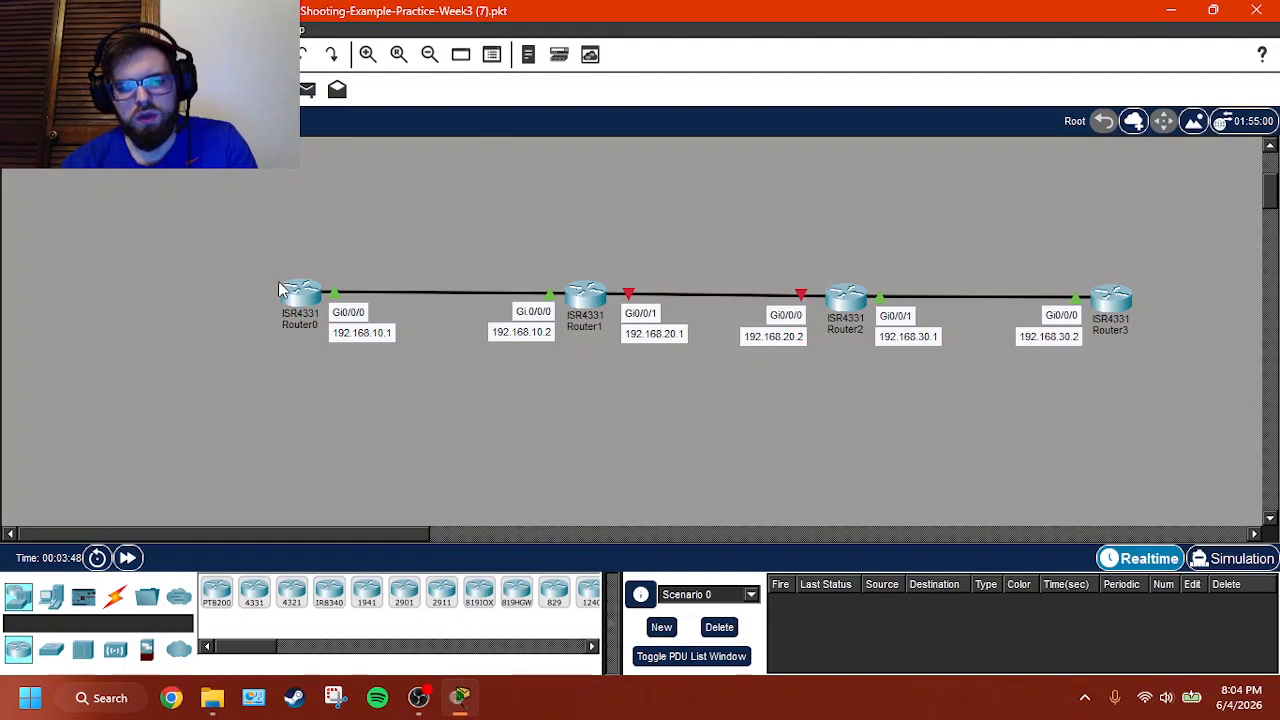
- Open Router0's command line and enter global configuration mode from privileged EXEC mode
click(298, 296)
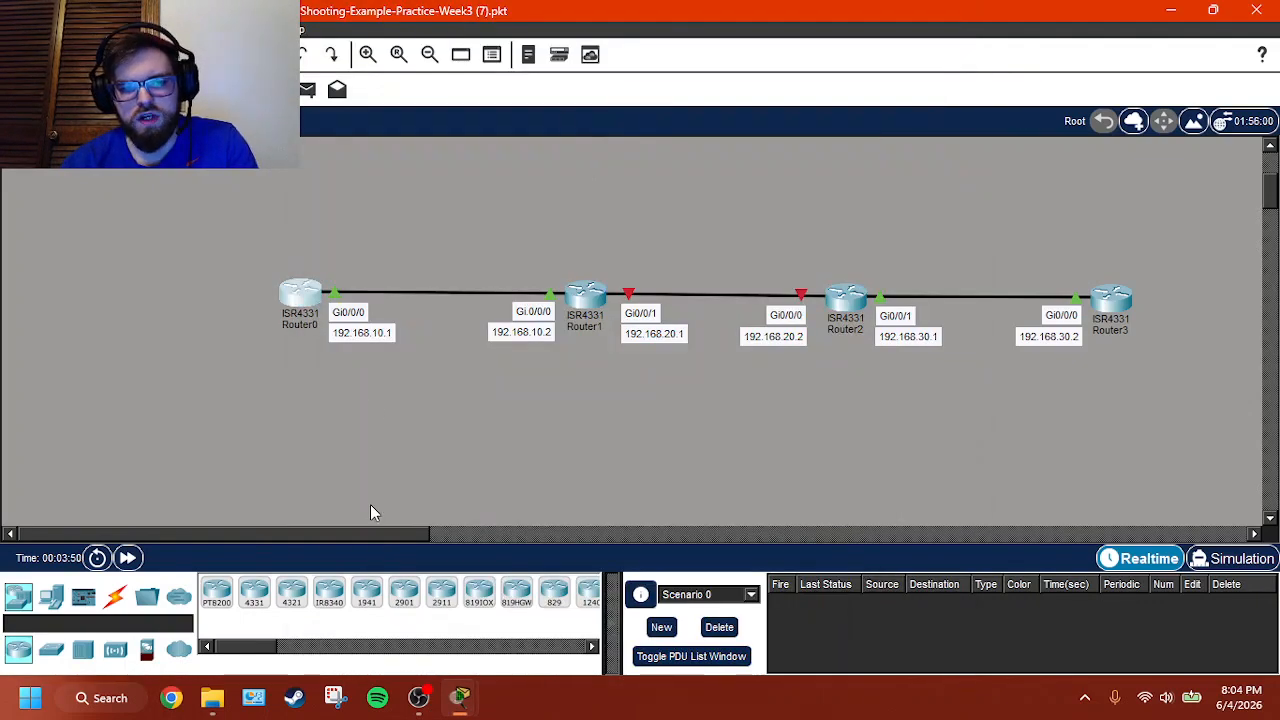
mouse_move(466, 698)
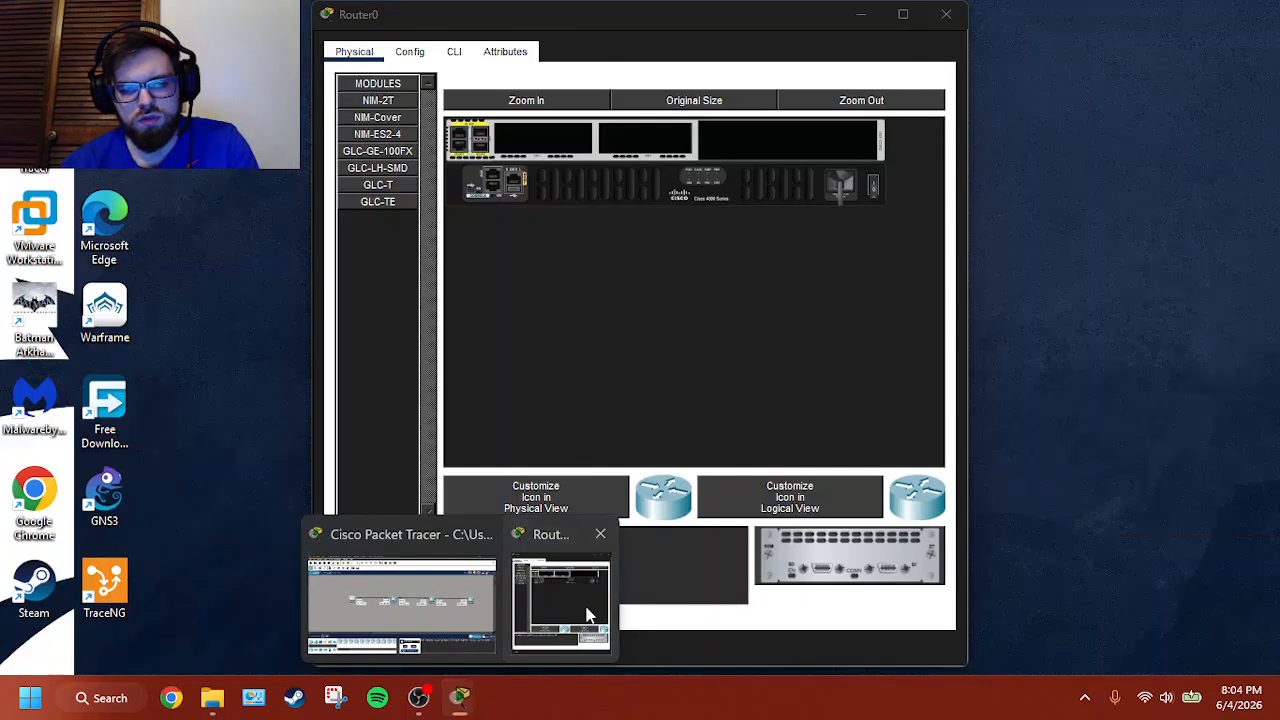
click(586, 611)
click(456, 51)
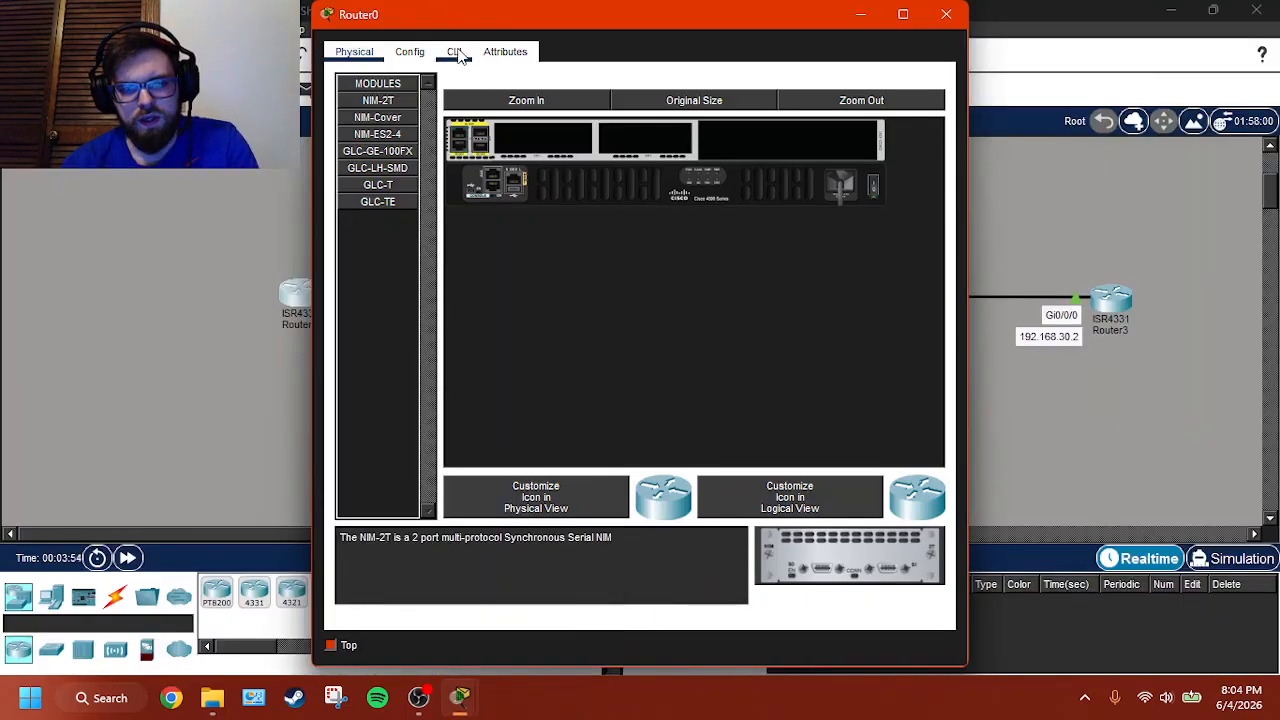
key(Return)
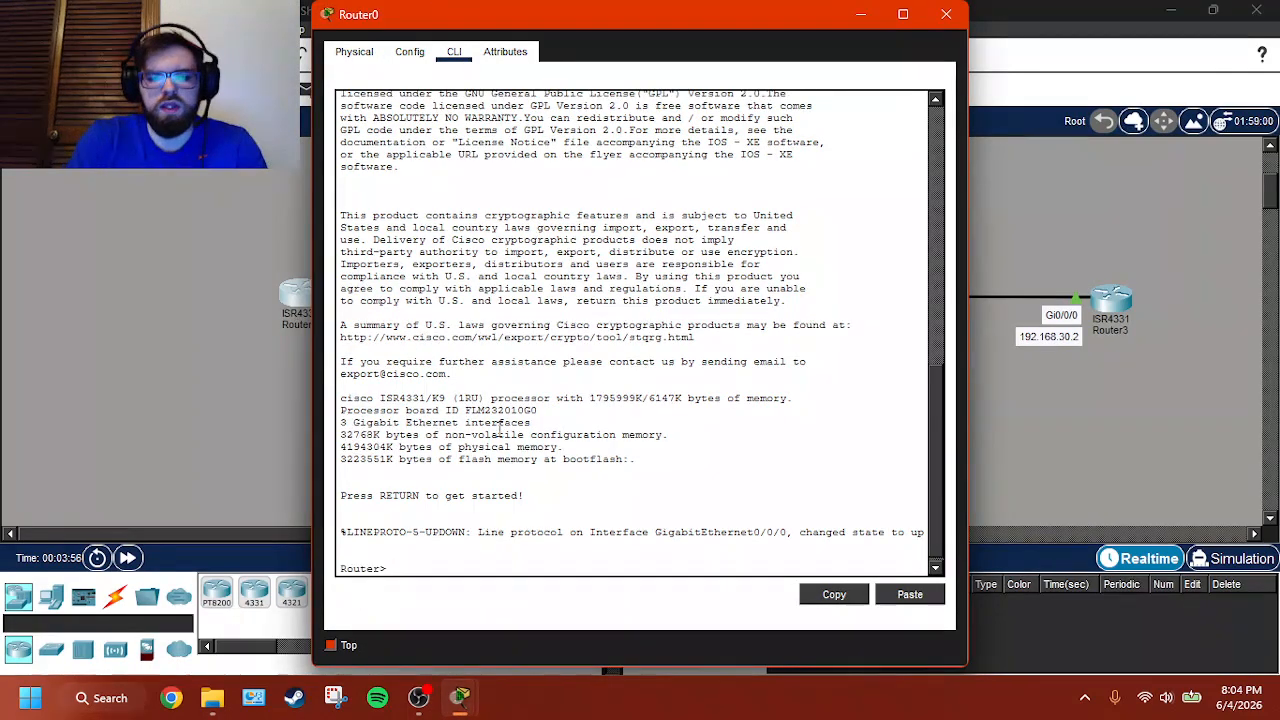
text(en)
key(Return)
text(co)
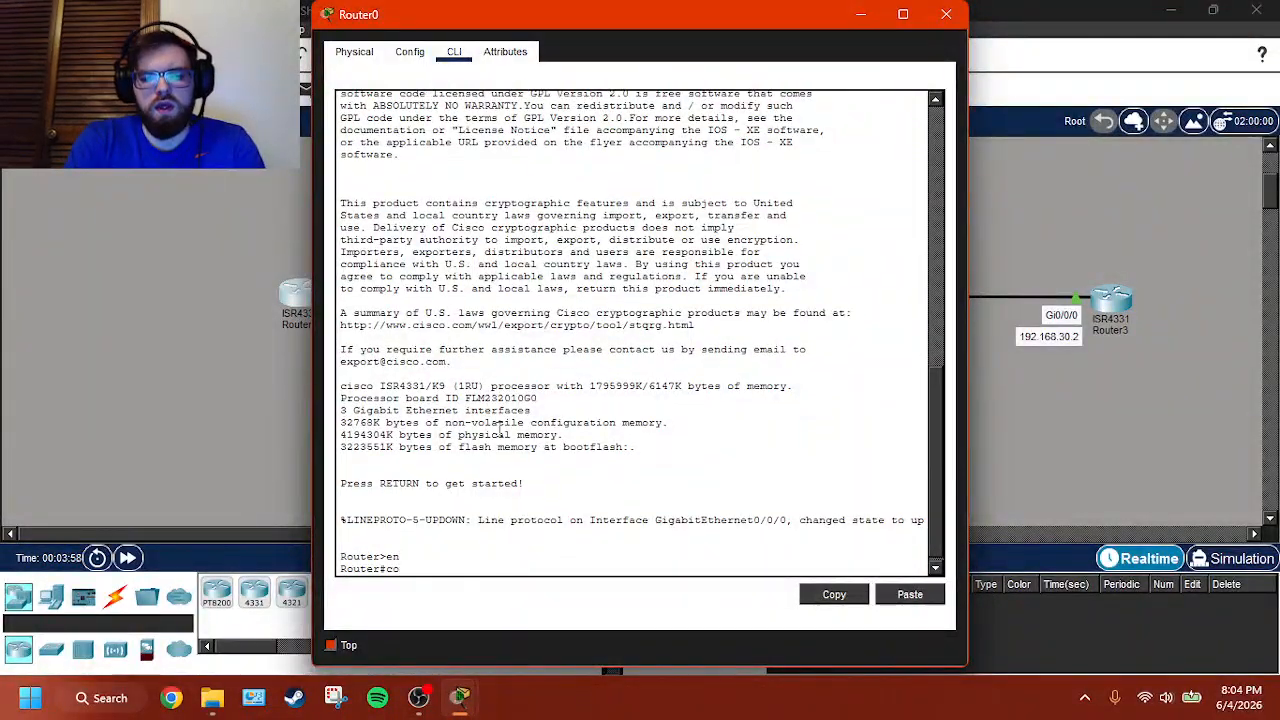
text(nf t)
key(Return)
- Set the hostname of the first router to Router0
text(hostna)
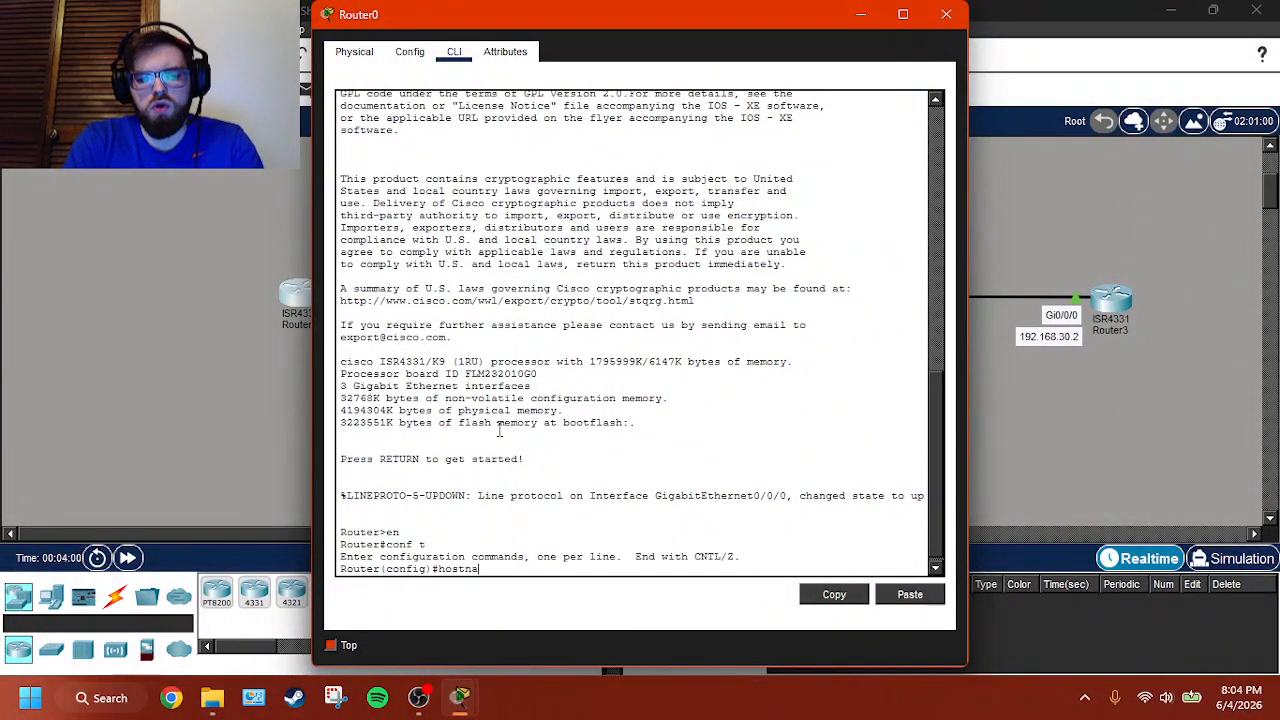
text(me Router0)
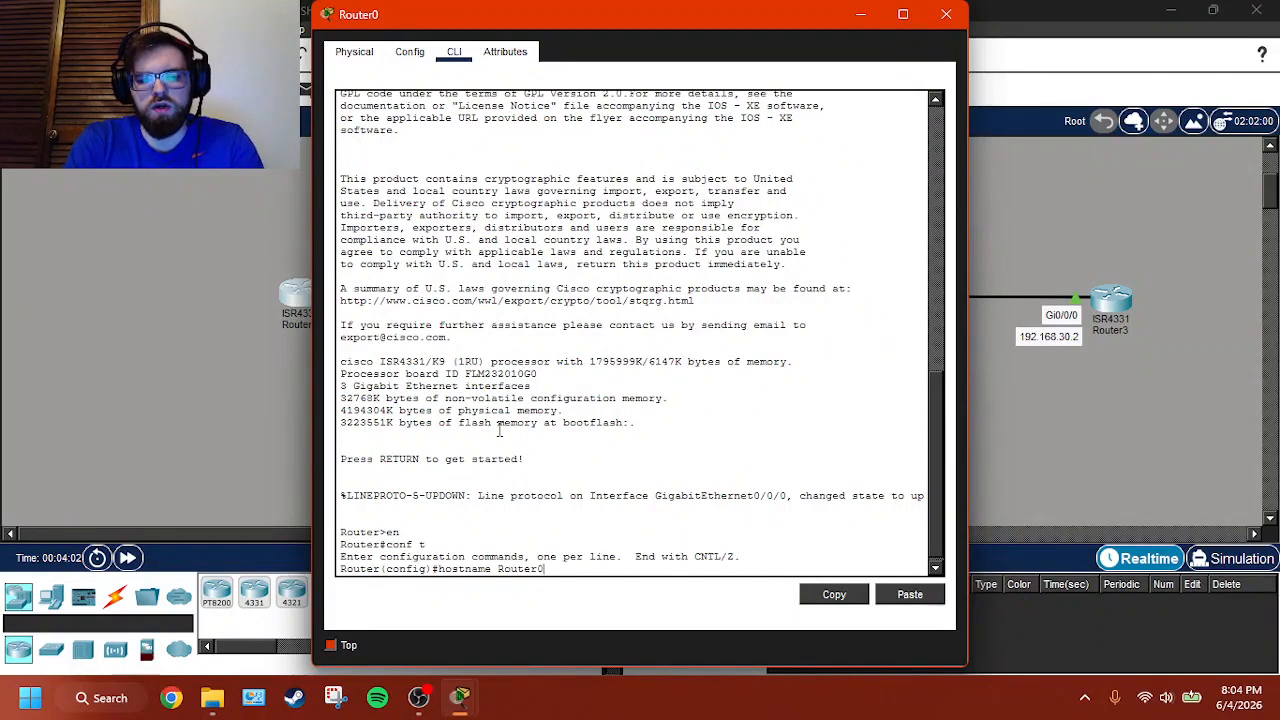
key(Return)
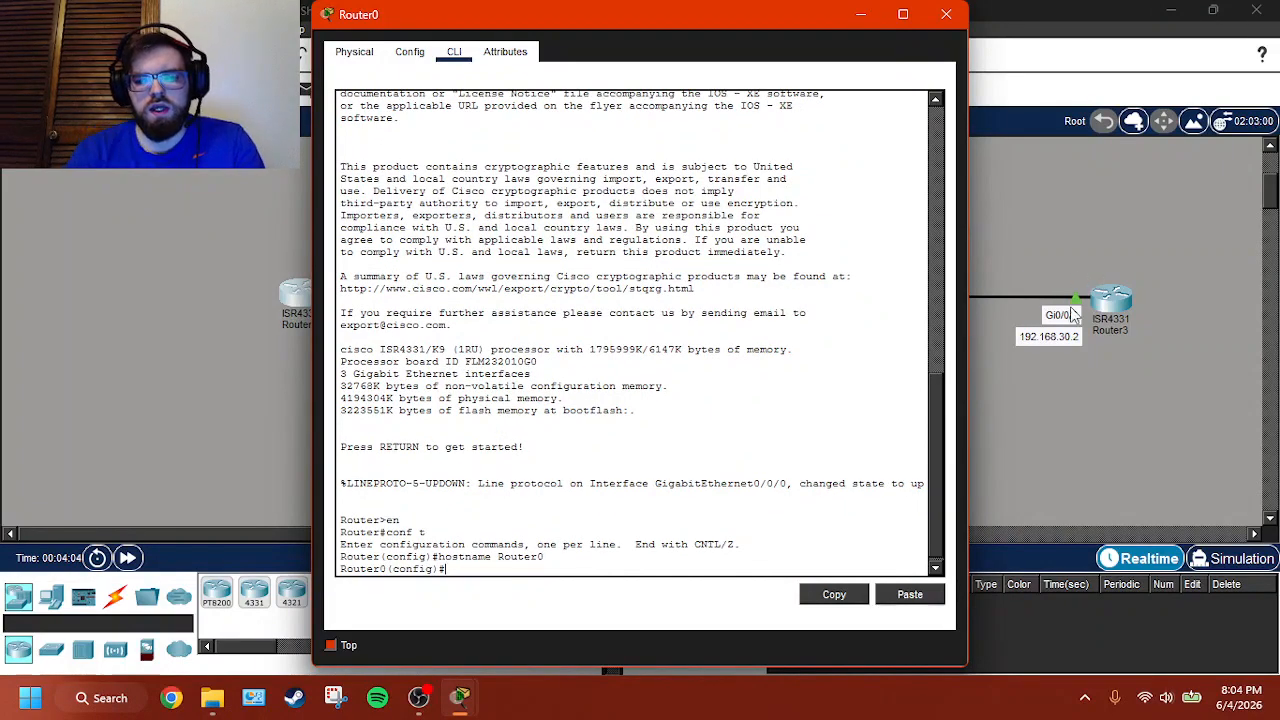
- Open Router1's command line from the topology and enter global configuration mode
click(1056, 425)
click(585, 298)
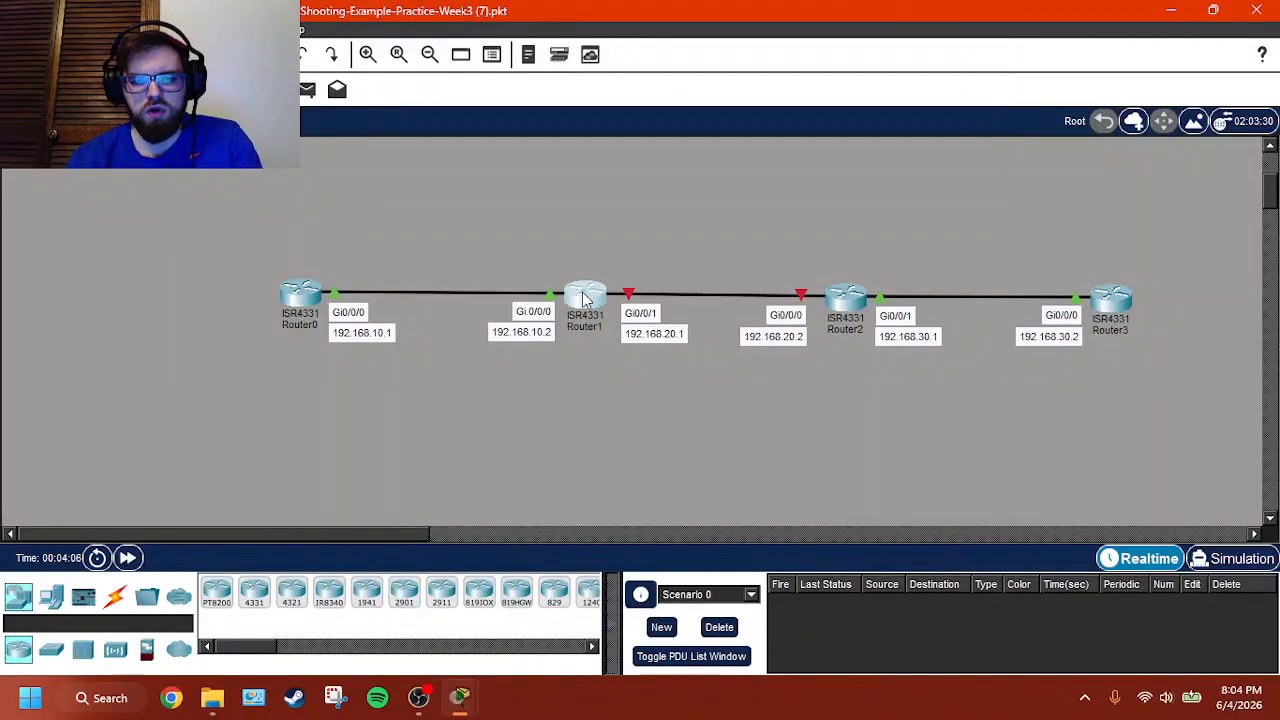
click(455, 52)
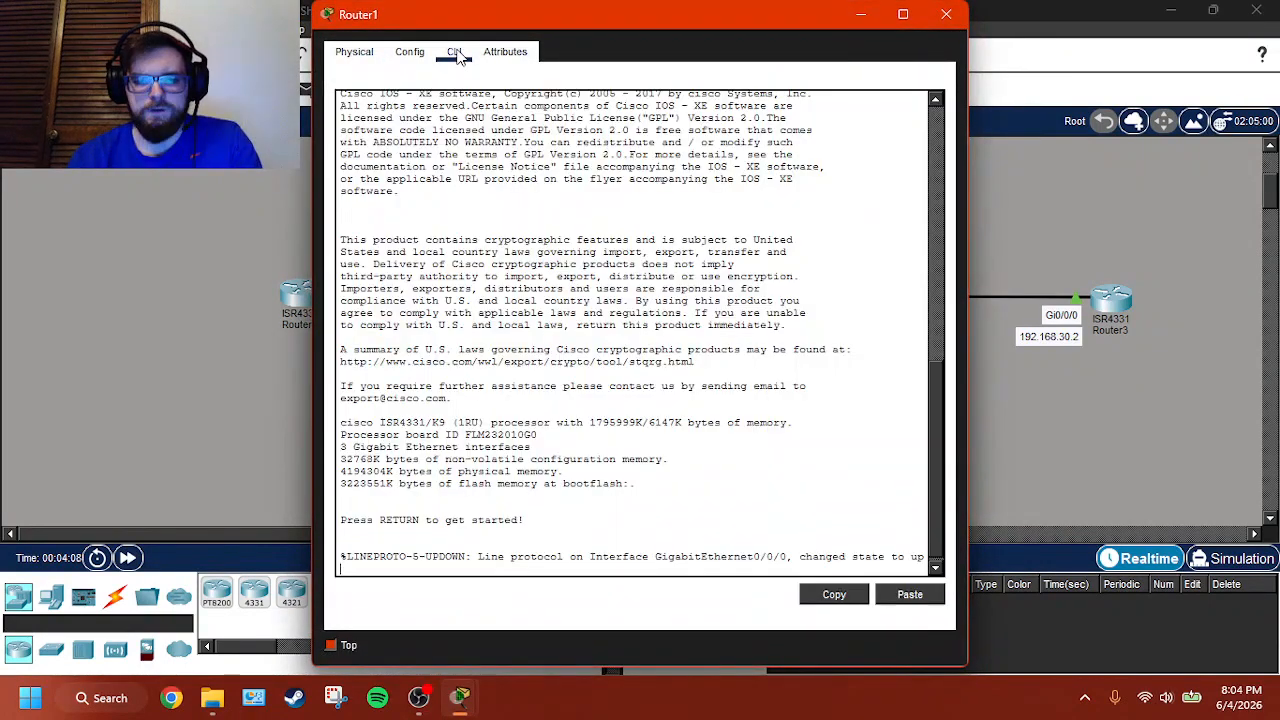
key(Return)
text(en)
key(Return)
text(co)
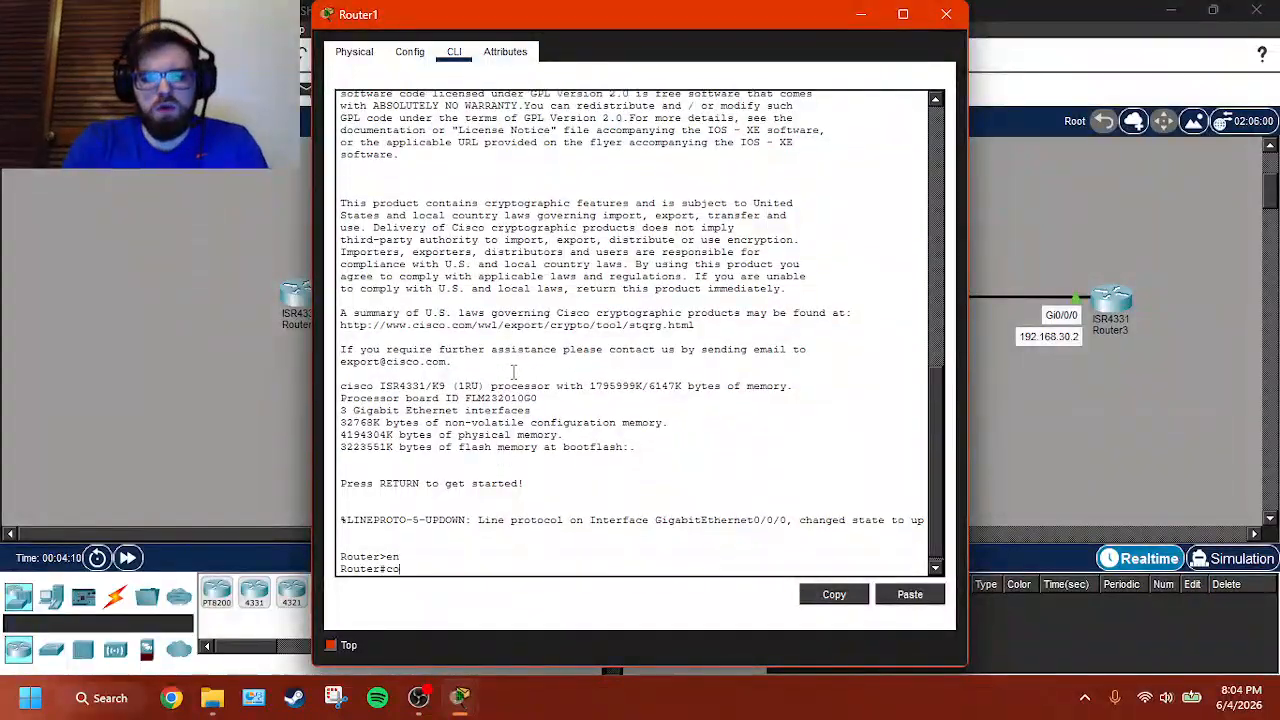
text(nf t)
key(Return)
- Set the hostname of the second router to Router1
text(host)
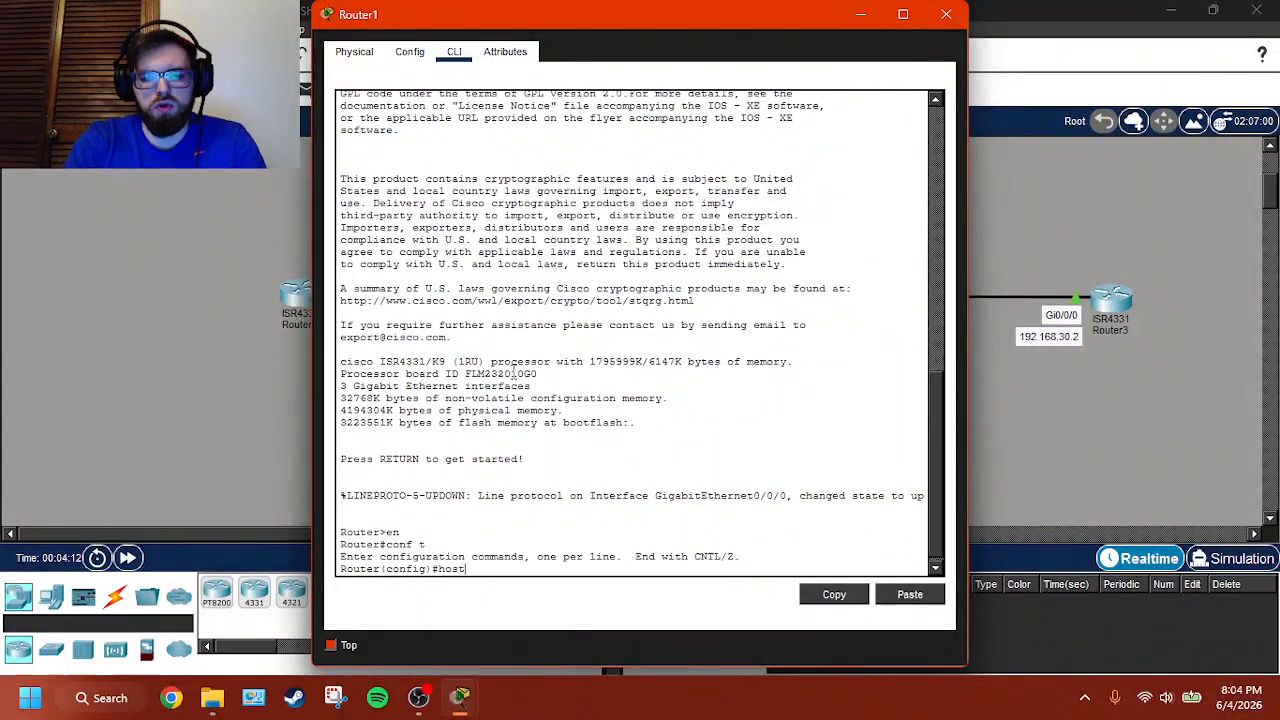
text(name Router)
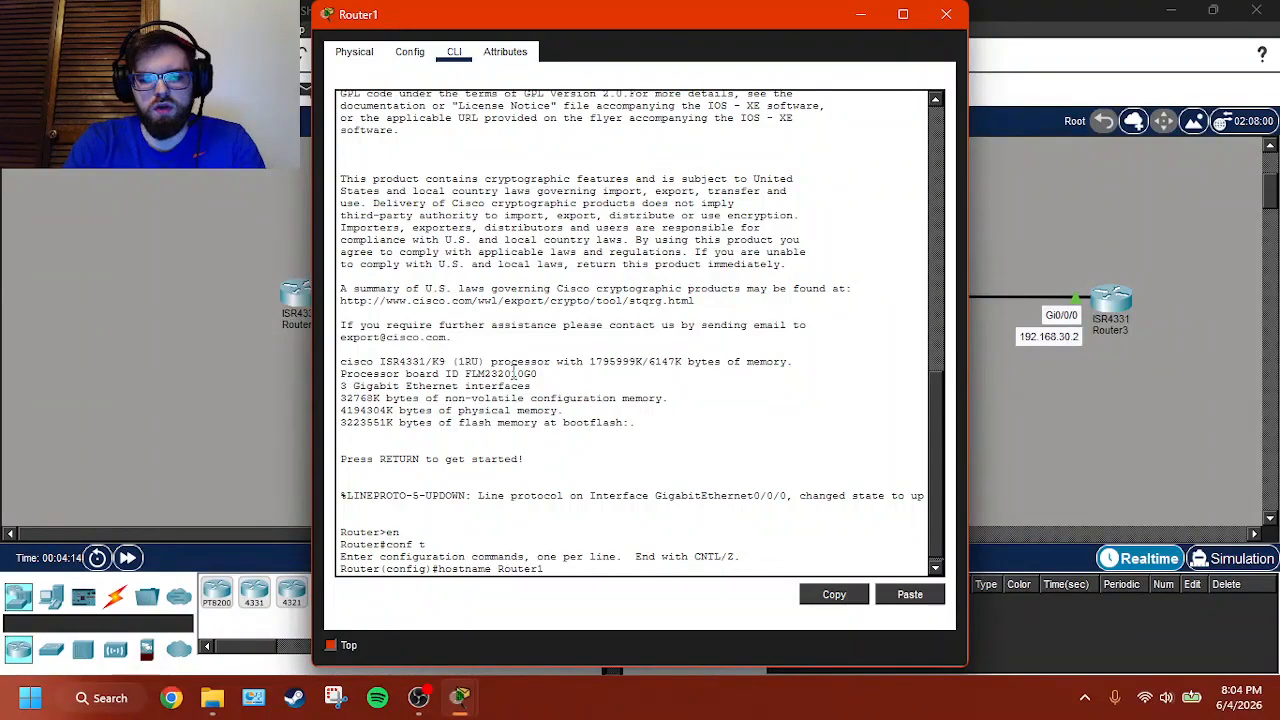
text(1)
key(Return)
- Return to the topology, open Router2's command line and enter global configuration mode
click(1046, 420)
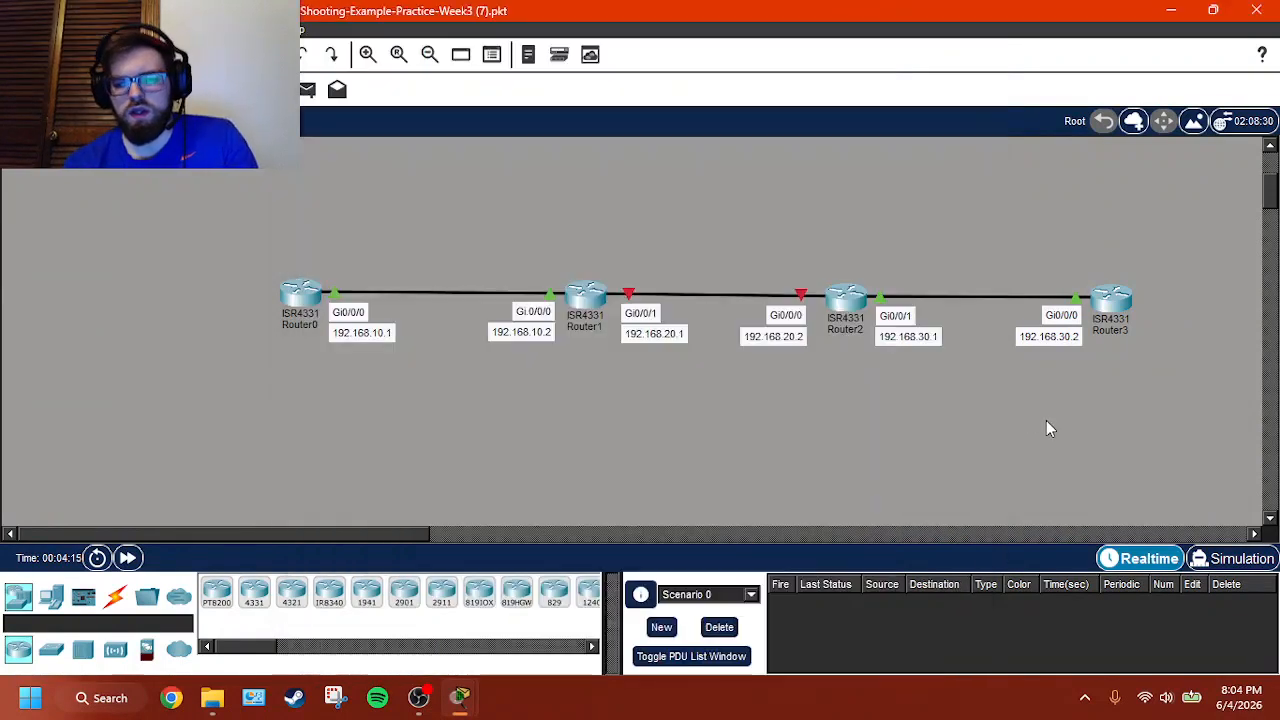
click(843, 298)
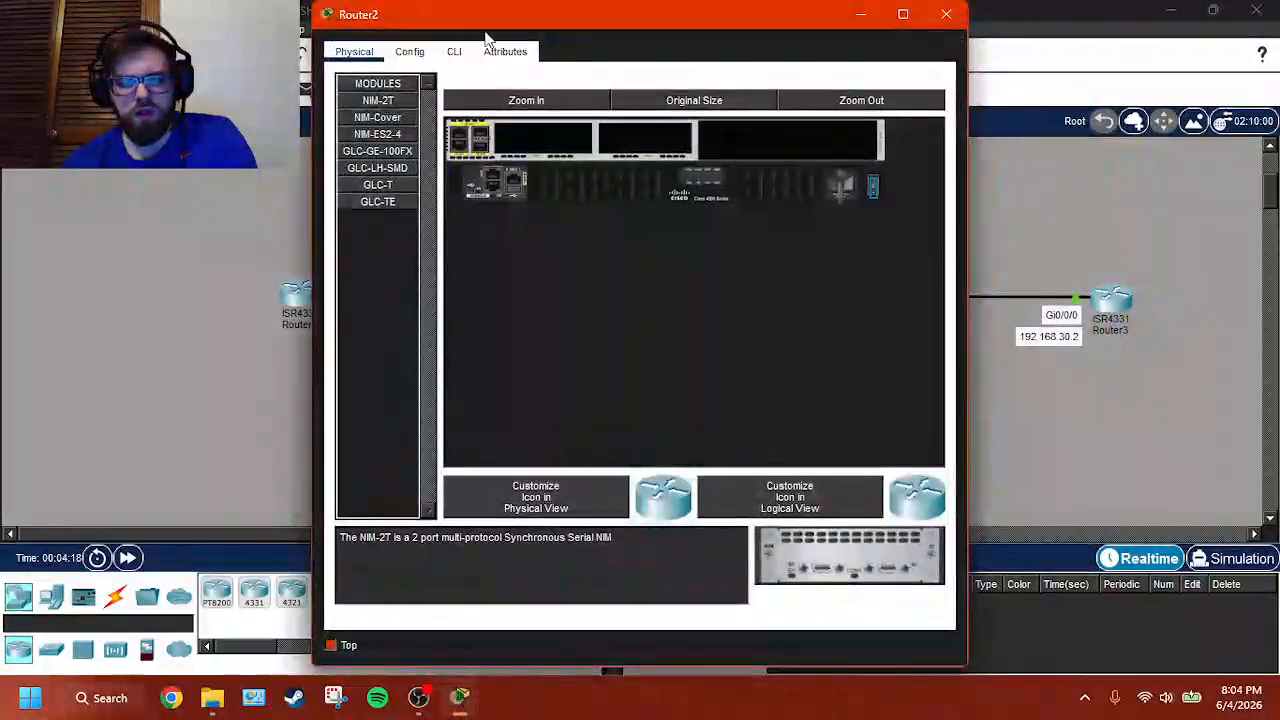
click(458, 51)
key(Return)
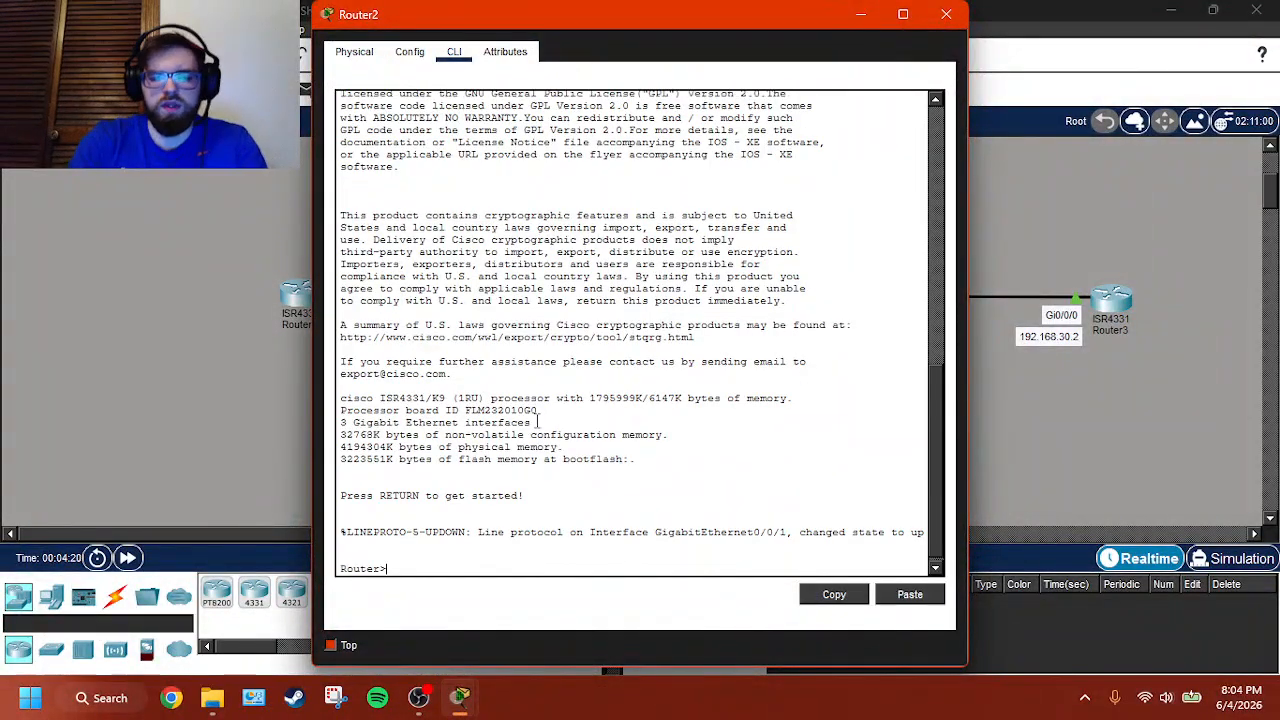
text(en)
key(Return)
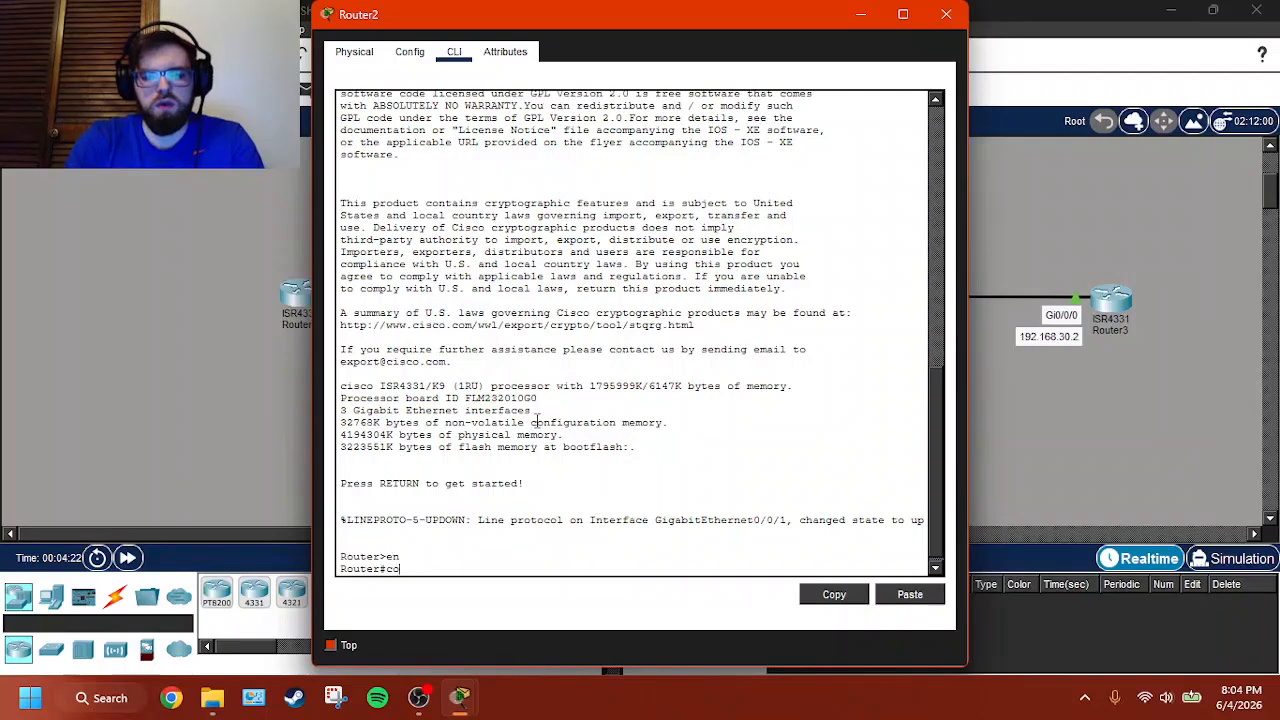
text(conf t)
key(Return)
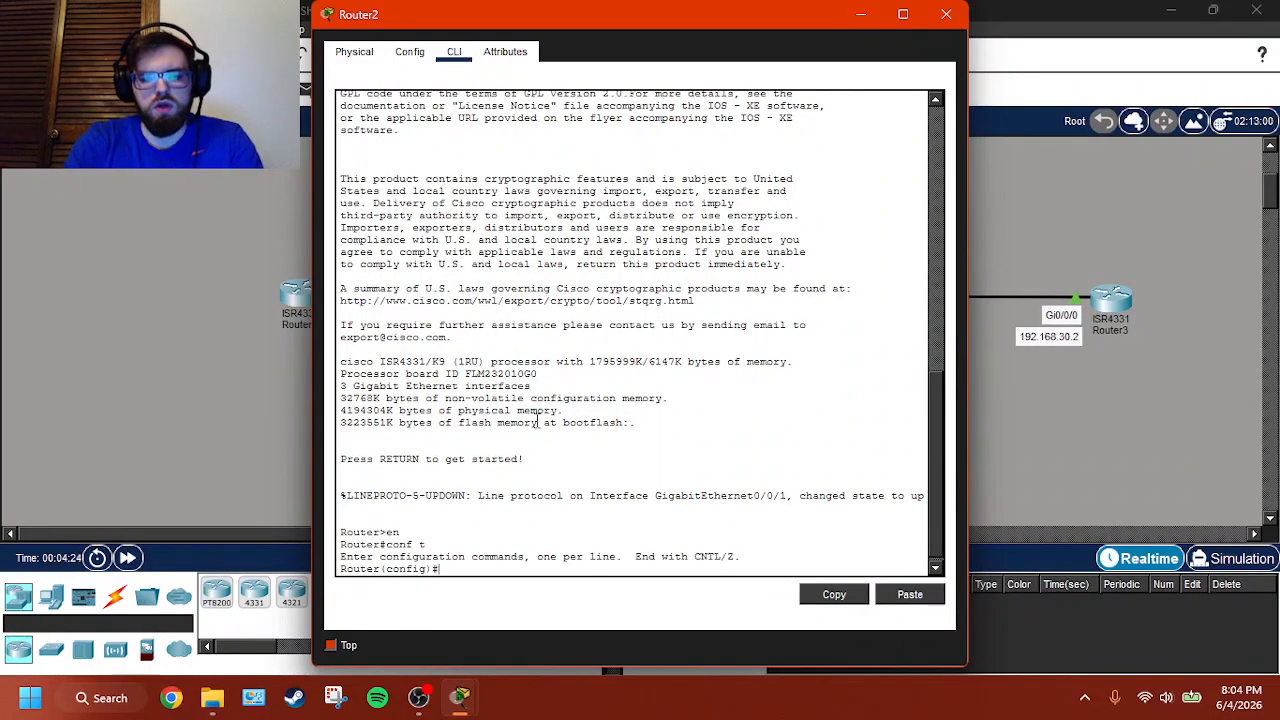
- Set the hostname of the third router to Router2, written without a space
text(hostname Ro)
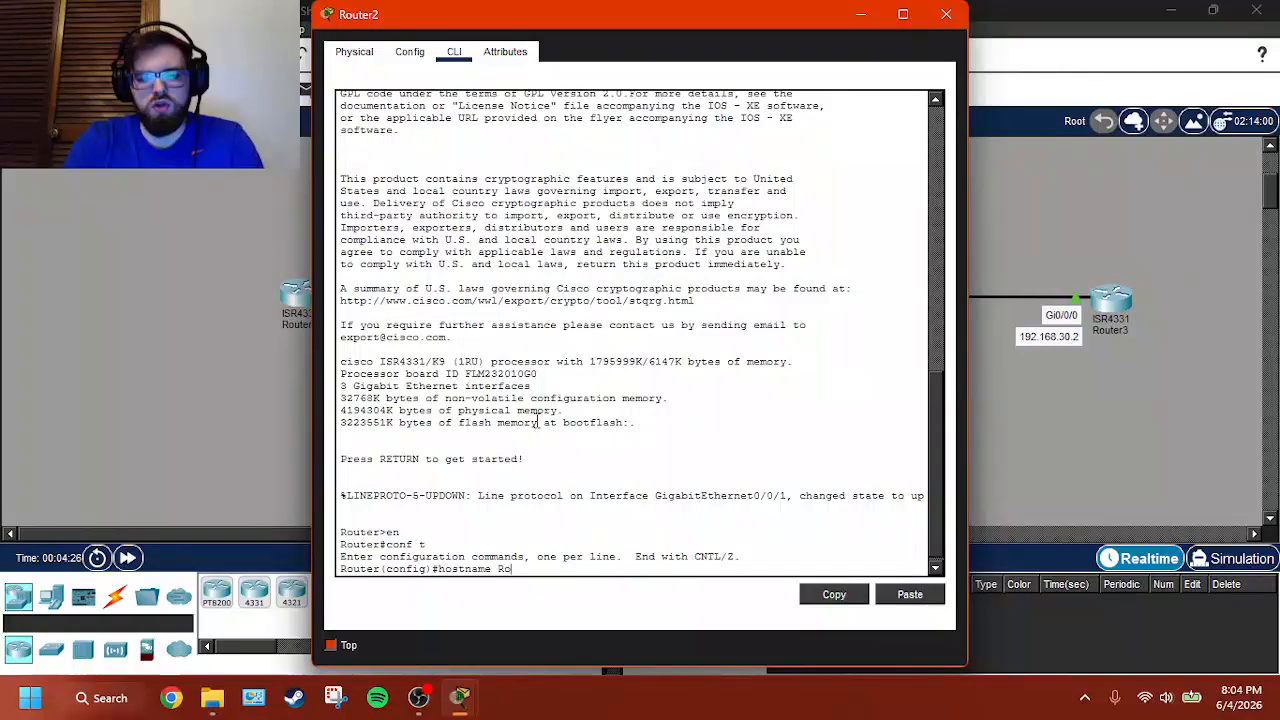
text(uter 32)
key(BackSpace)
key(BackSpace)
text(2)
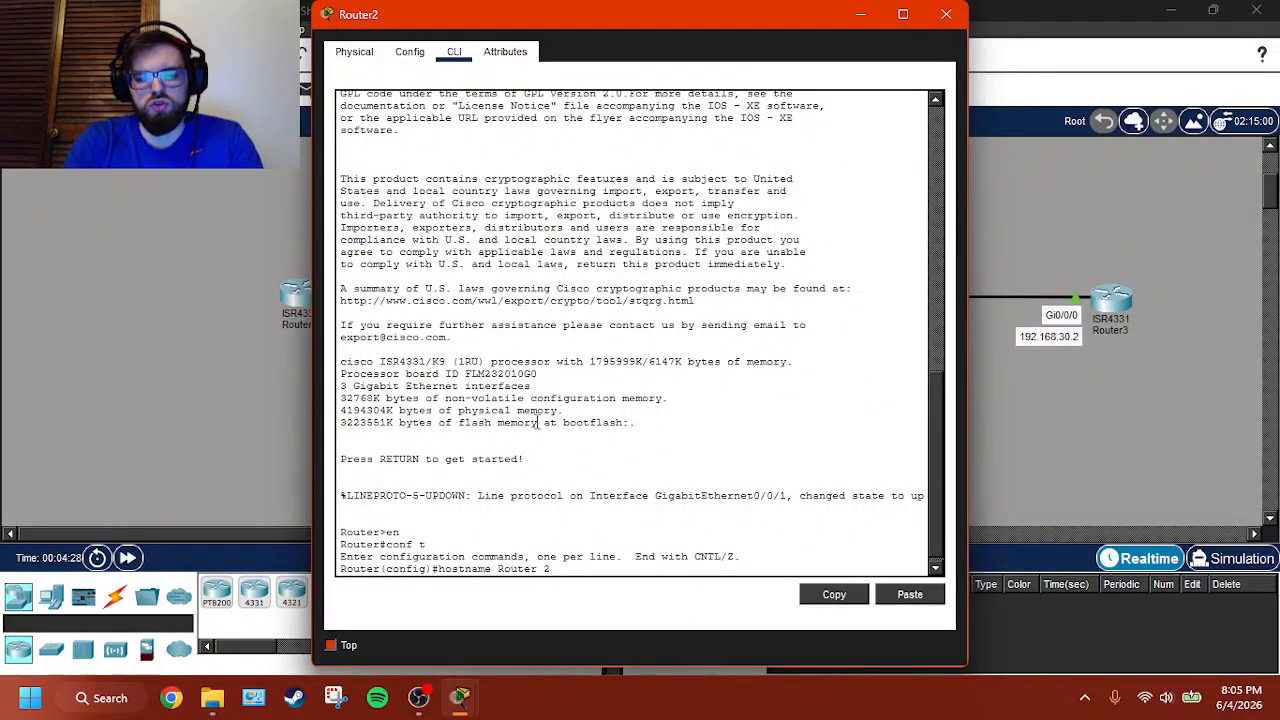
key(Return)
key(Up)
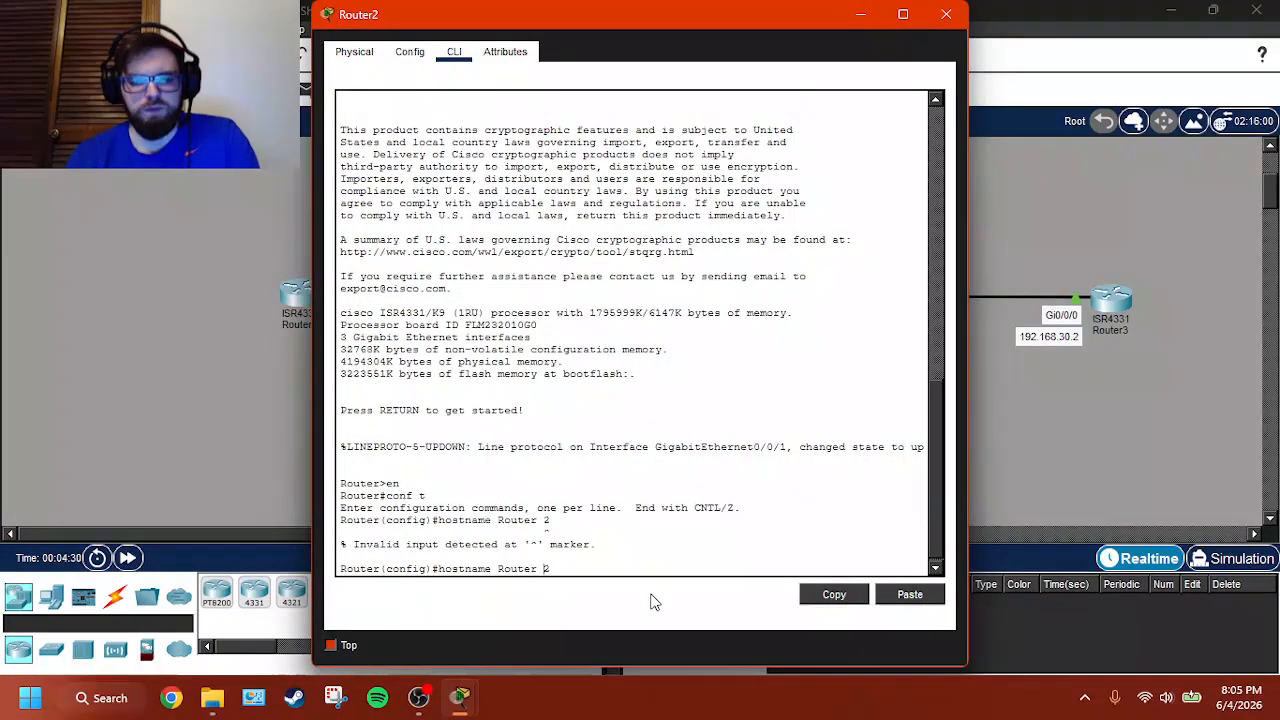
key(Left)
key(BackSpace)
key(Return)
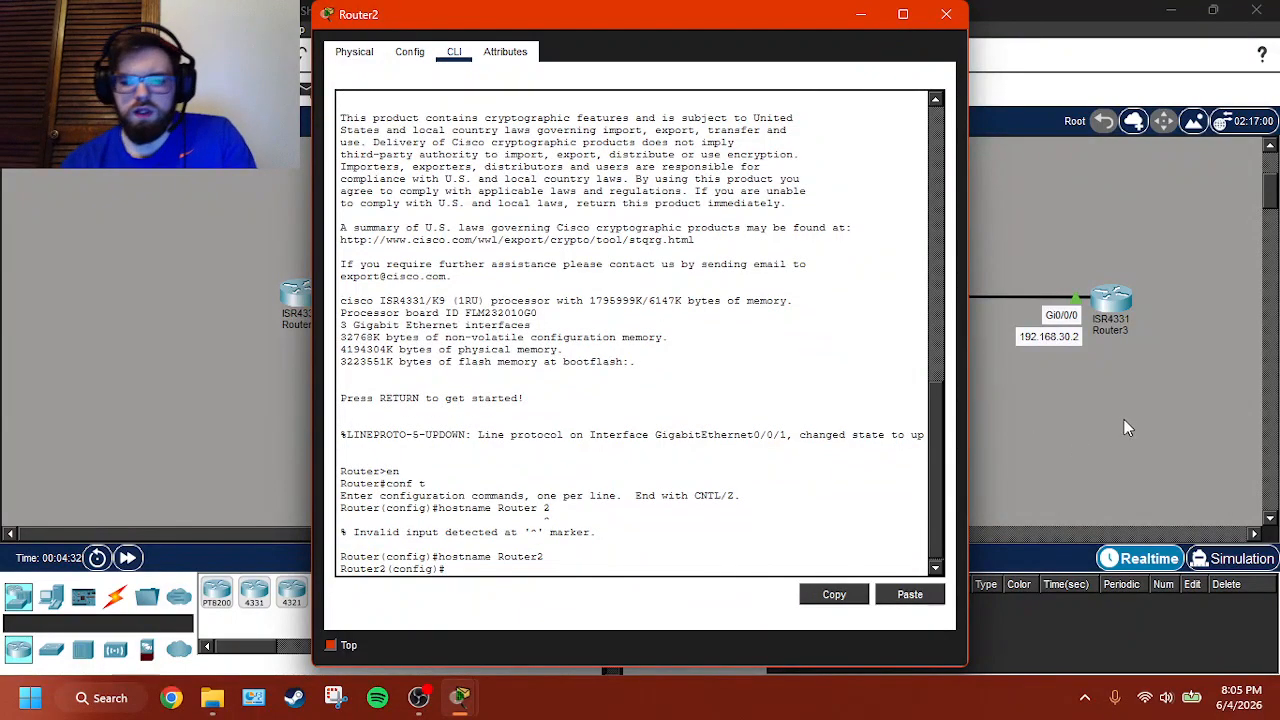
- Open Router3's command line from the topology and enter global configuration mode
click(1125, 312)
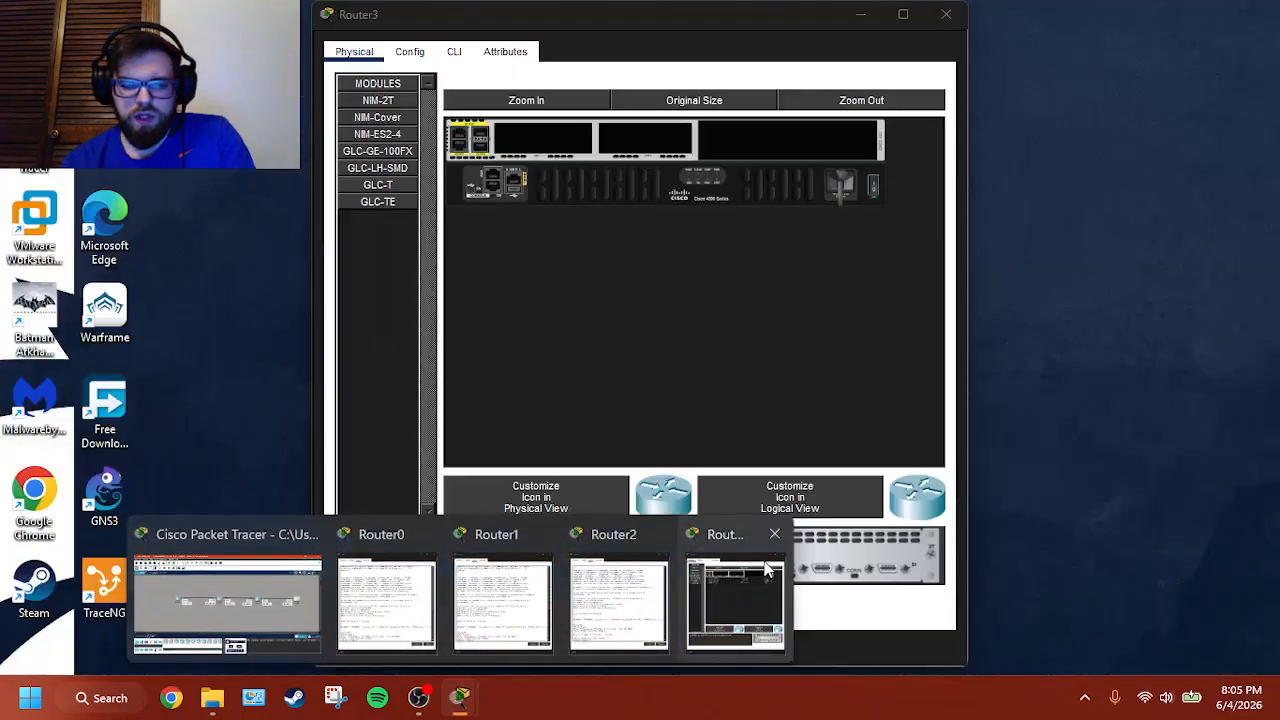
click(735, 540)
click(466, 52)
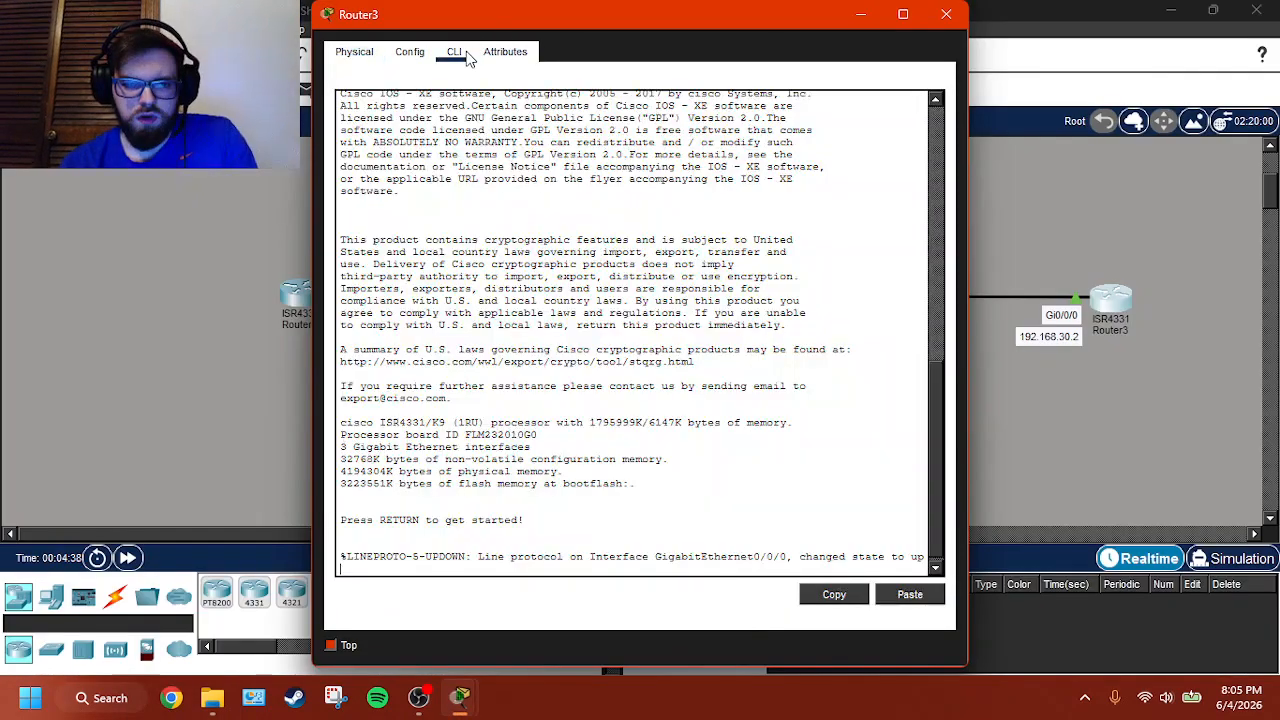
key(Return)
text(en)
key(Return)
text(conf)
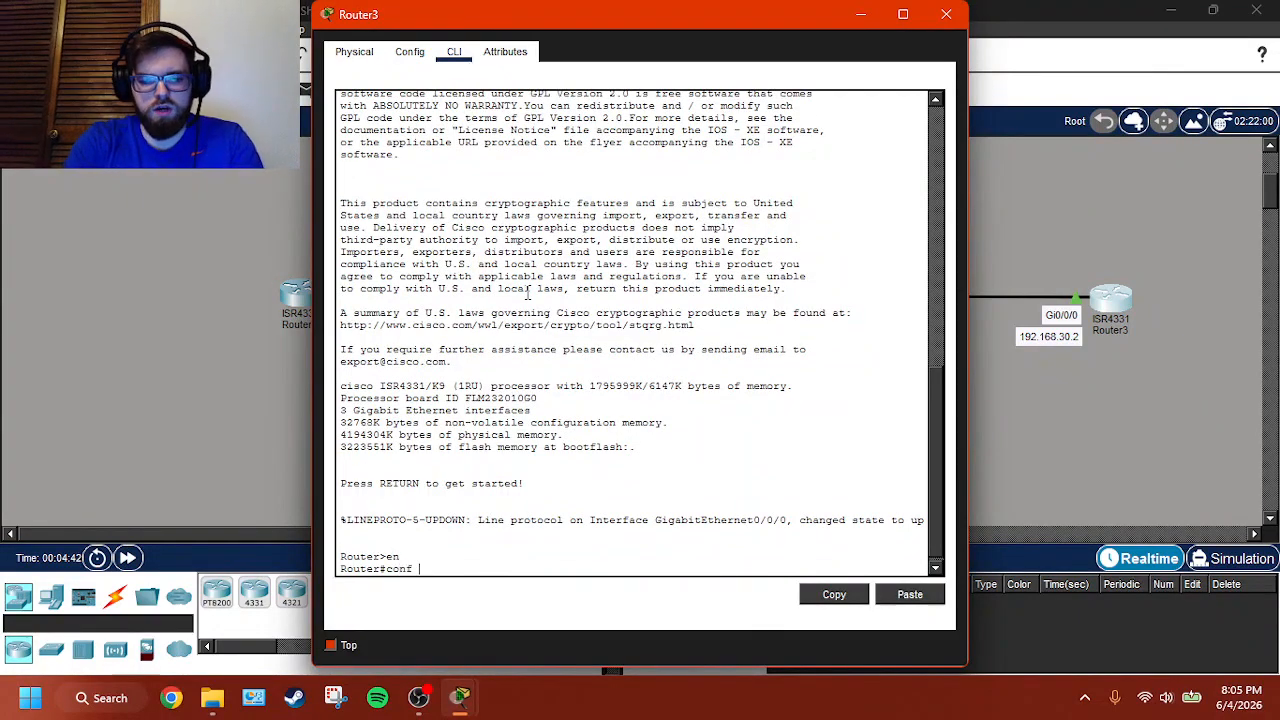
text( t)
key(Return)
- Set the hostname of the fourth router to Router3
text(hostname)
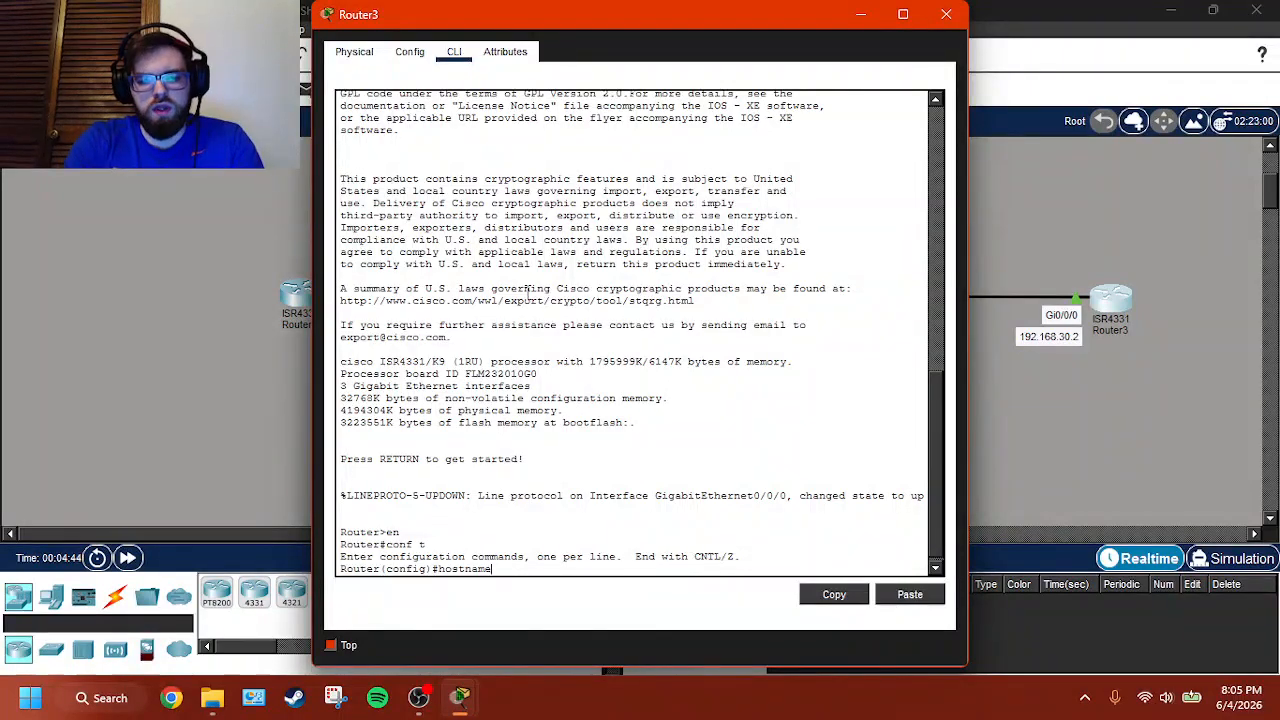
text( Router3)
key(Return)
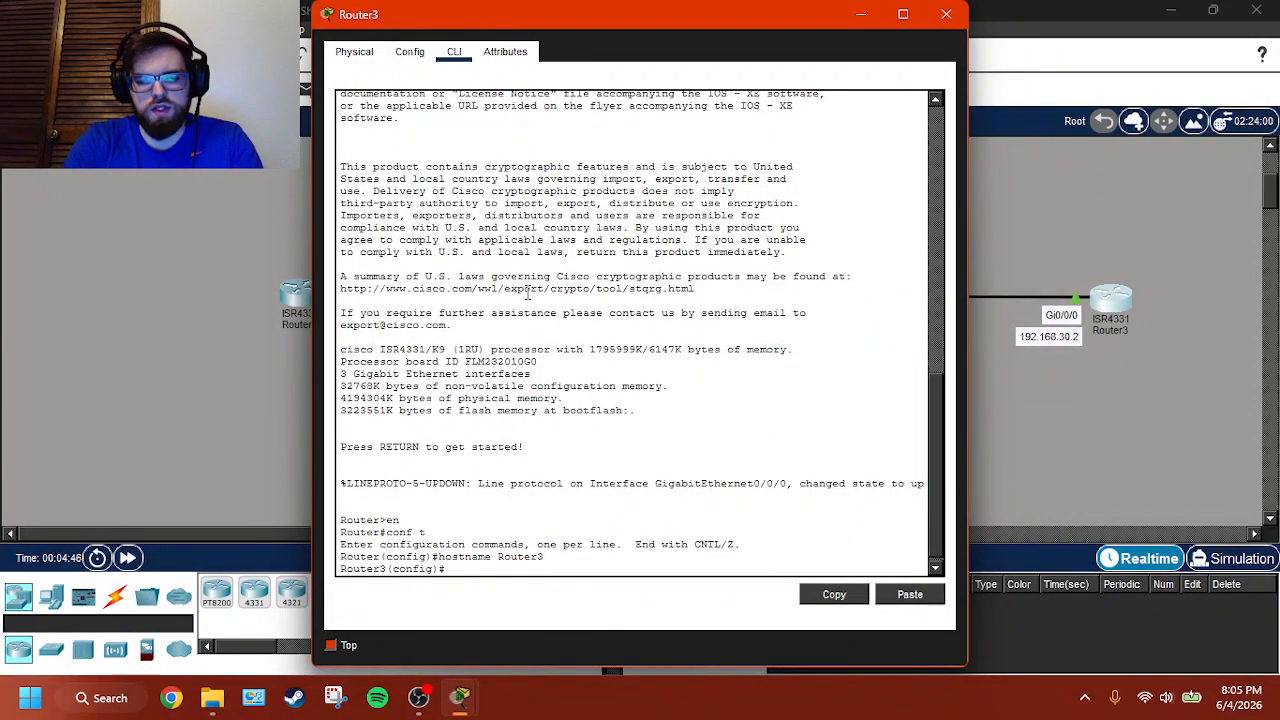
- Go back to Router0's command line and end its configuration mode
click(1051, 408)
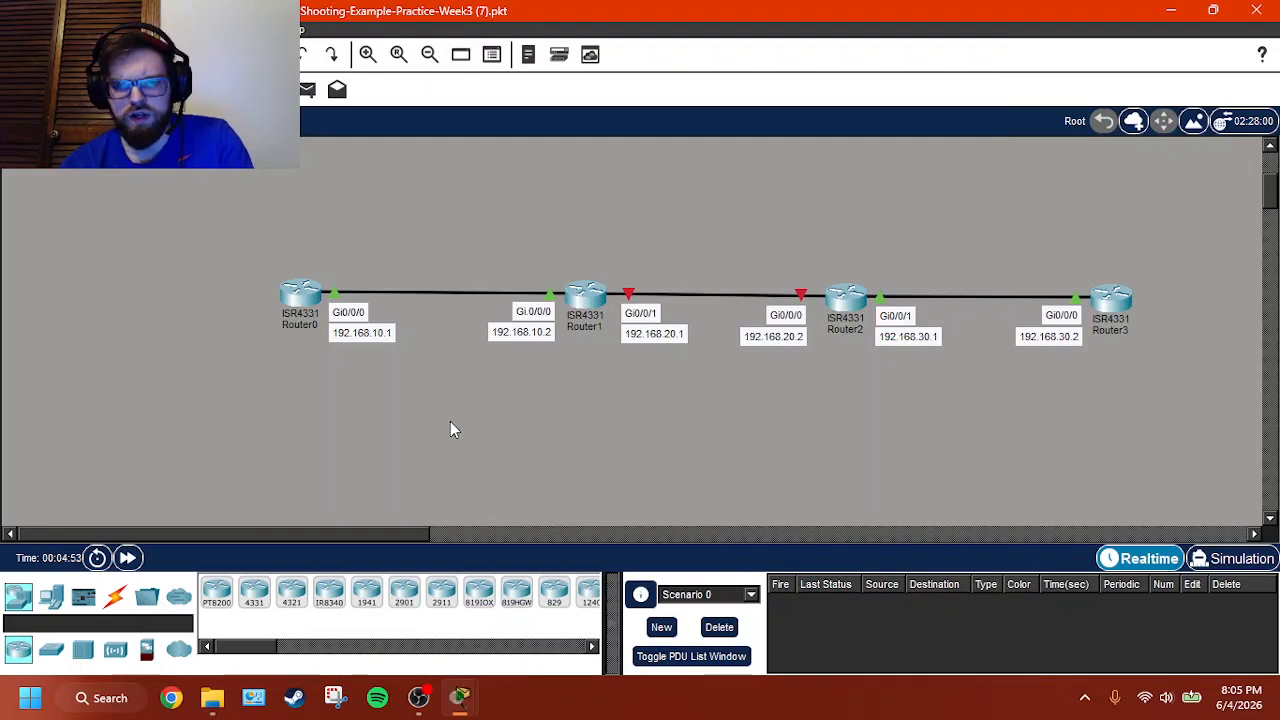
click(300, 300)
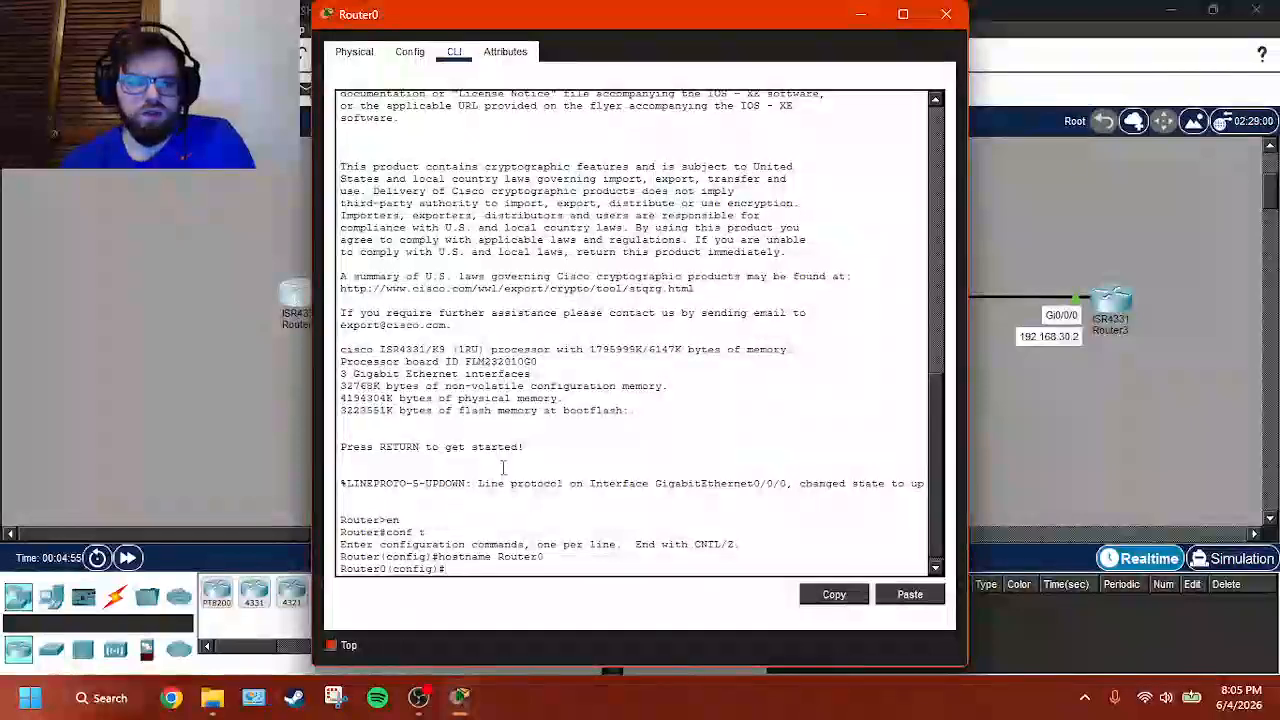
text(end)
key(Return)
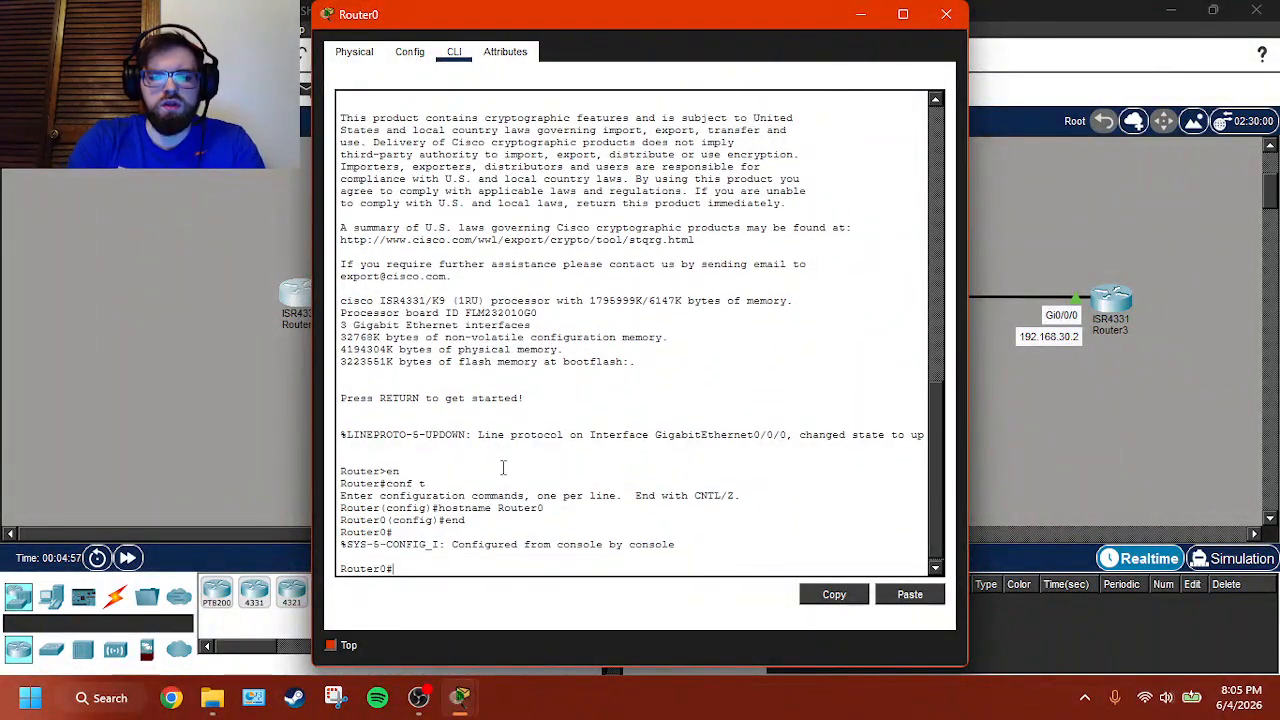
- Ping Router3's address 192.168.30.2 from Router0
text(ping 192.)
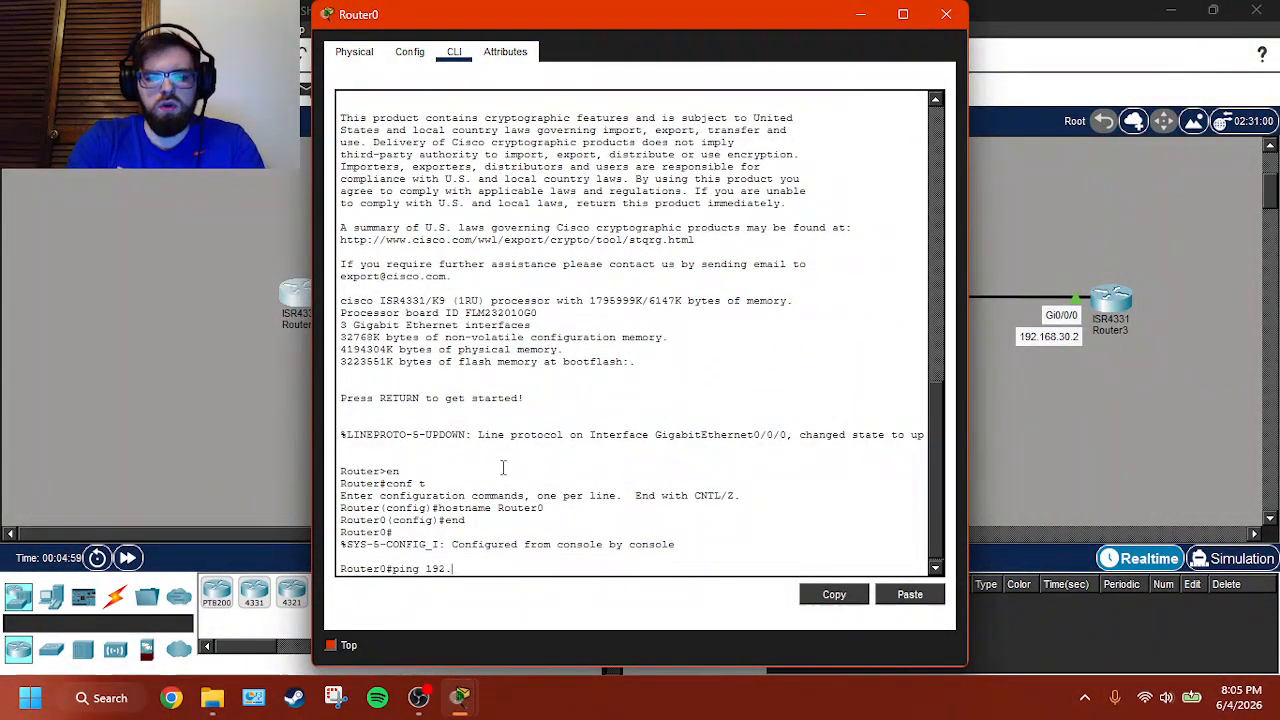
text(168.)
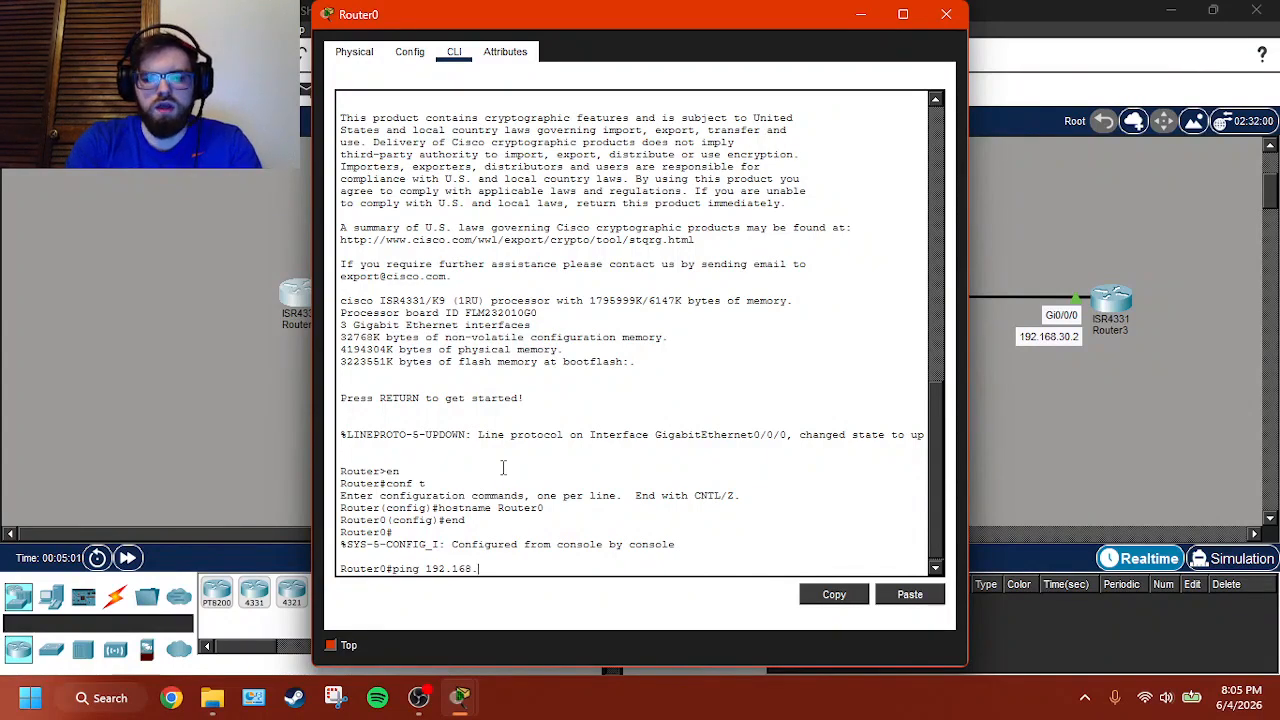
text(30.2)
key(Return)
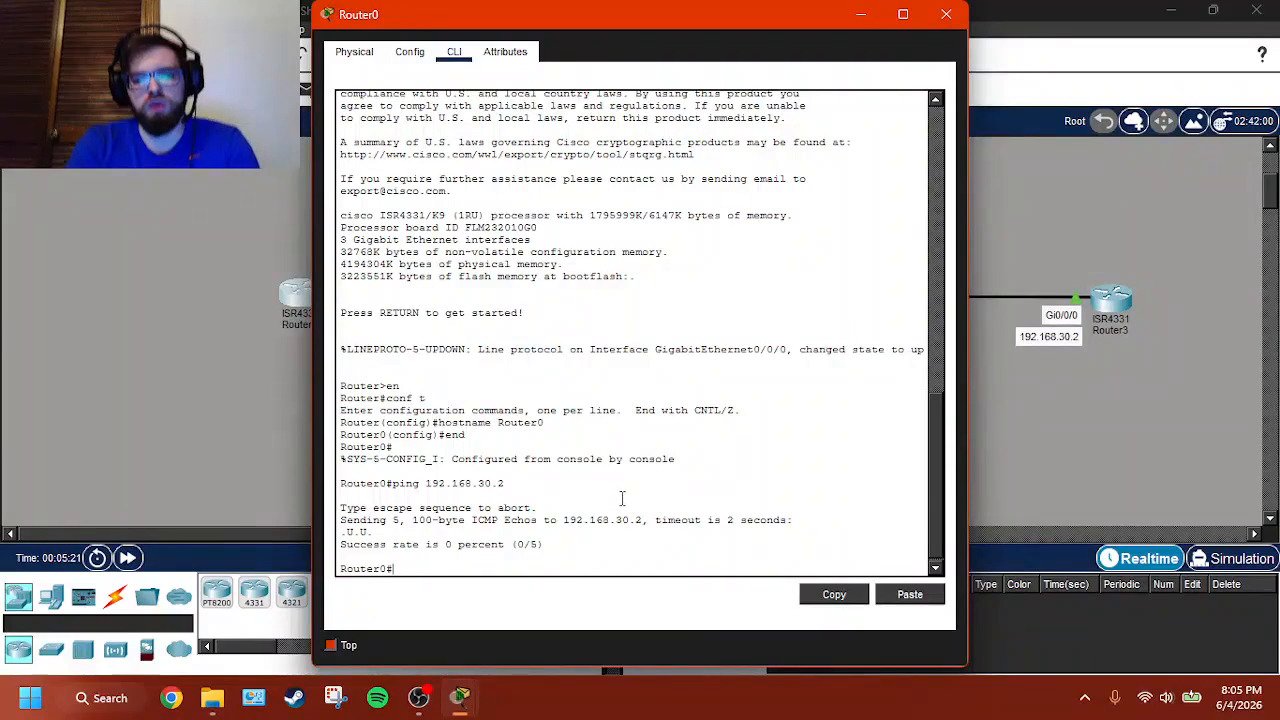
- Trace the route from Router0 to Router3's address 192.168.30.2
text(trace)
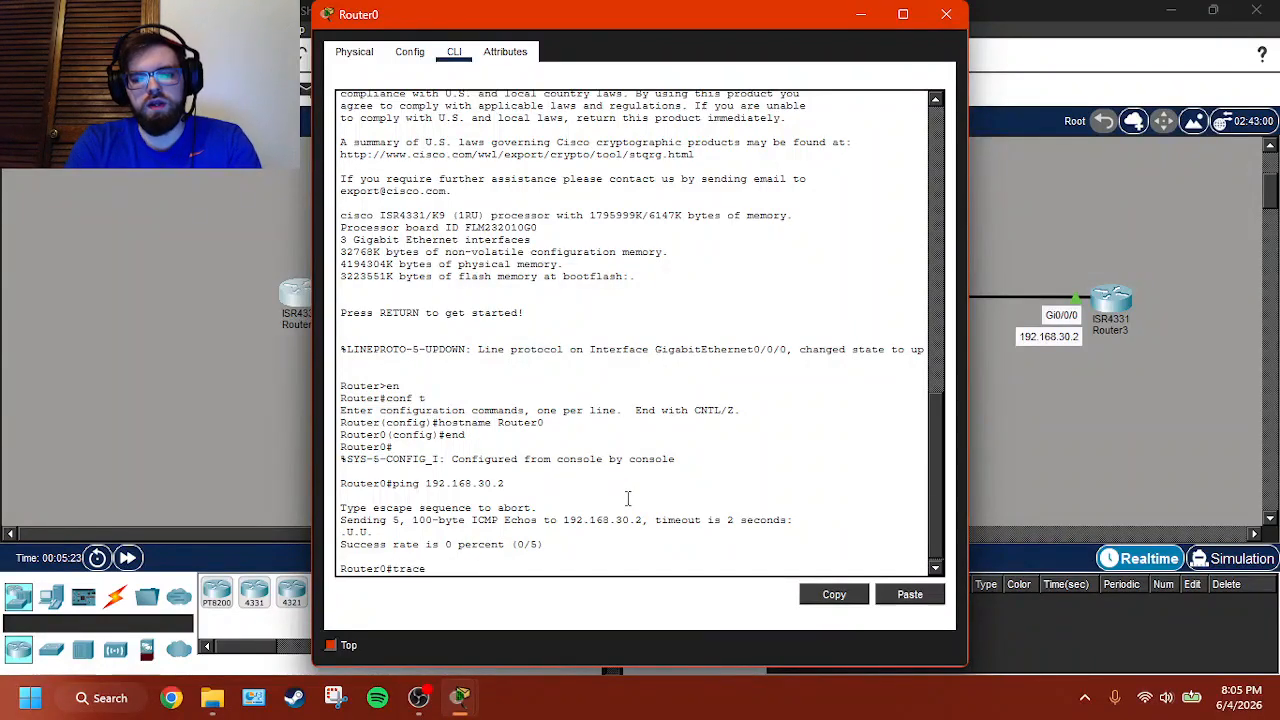
text(route)
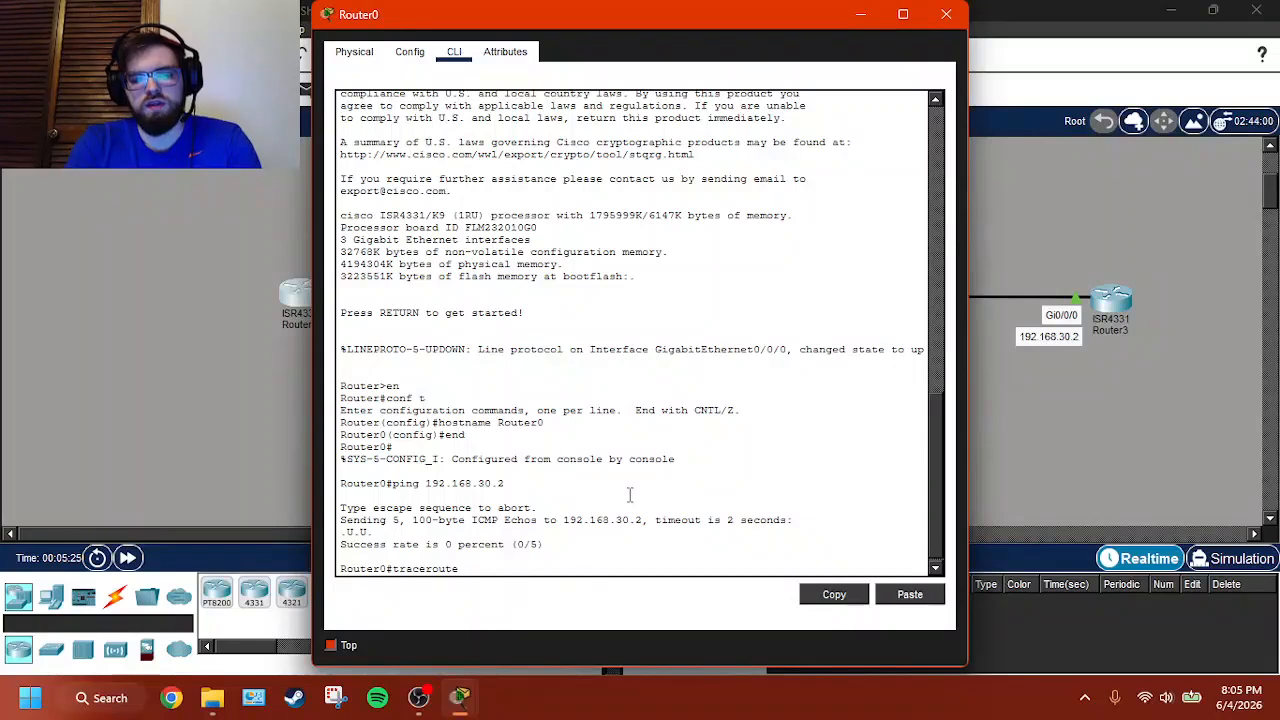
text( 192.1)
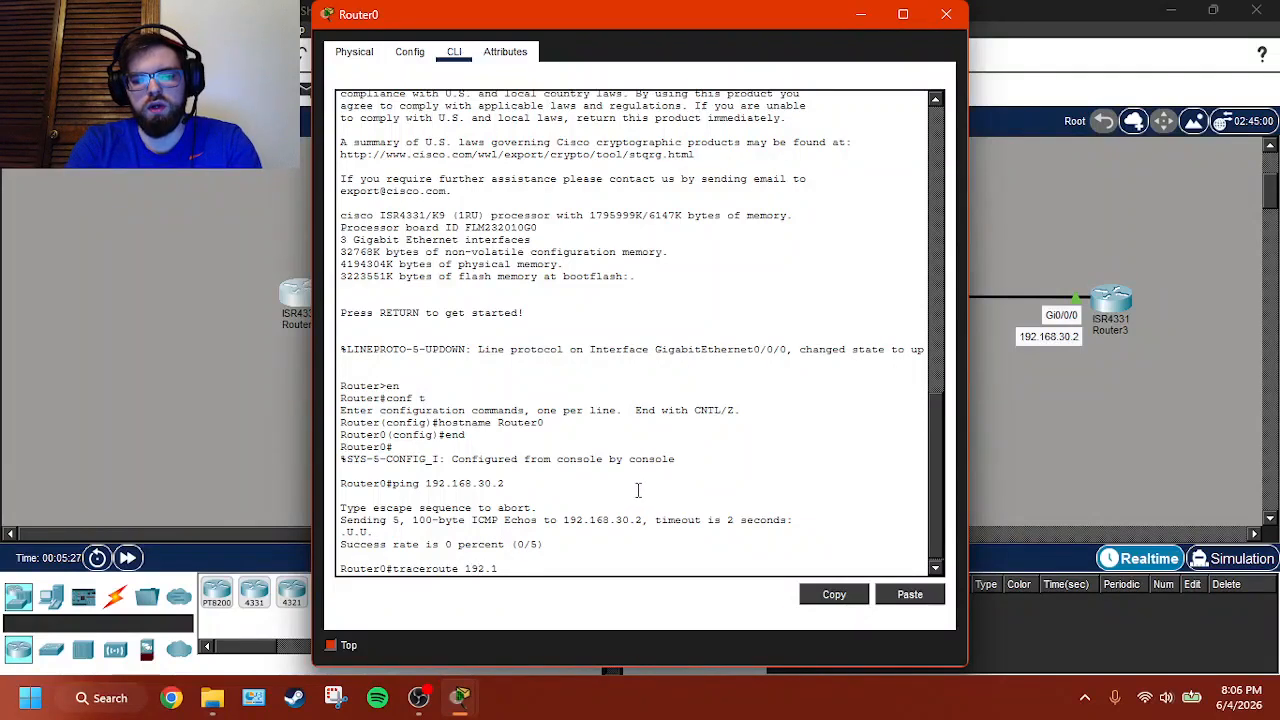
text(68.30.2)
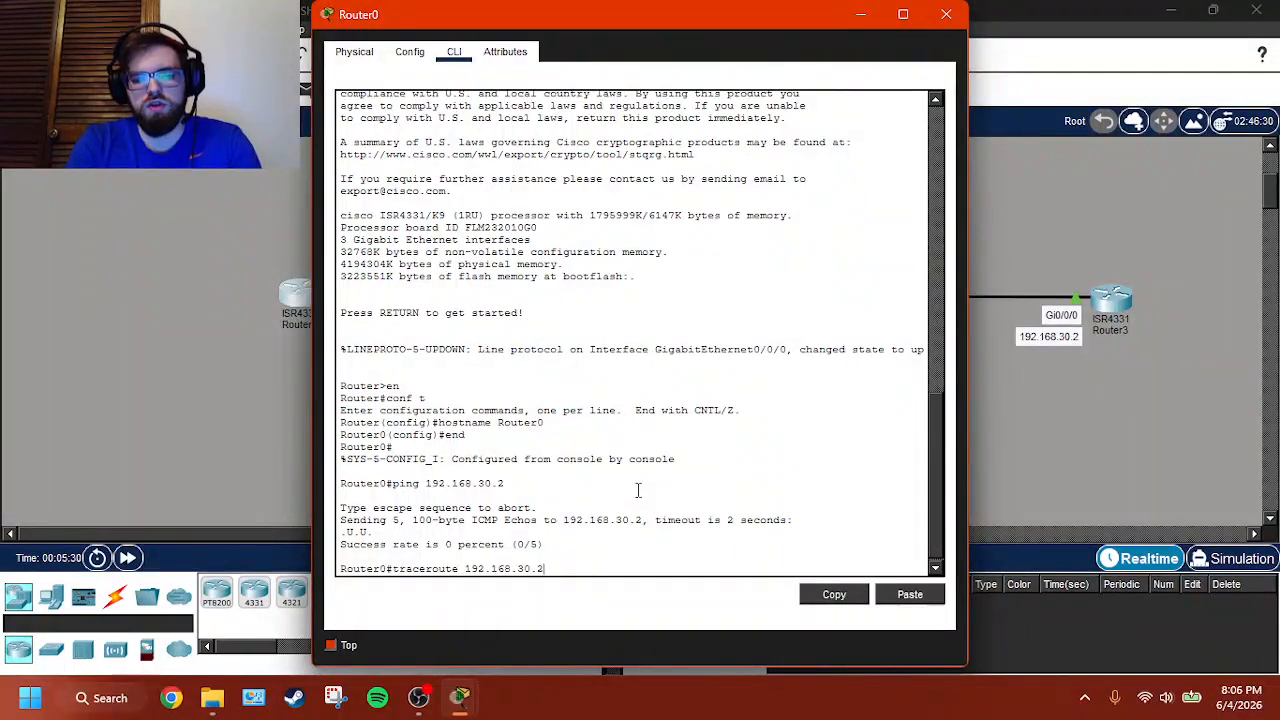
key(Return)
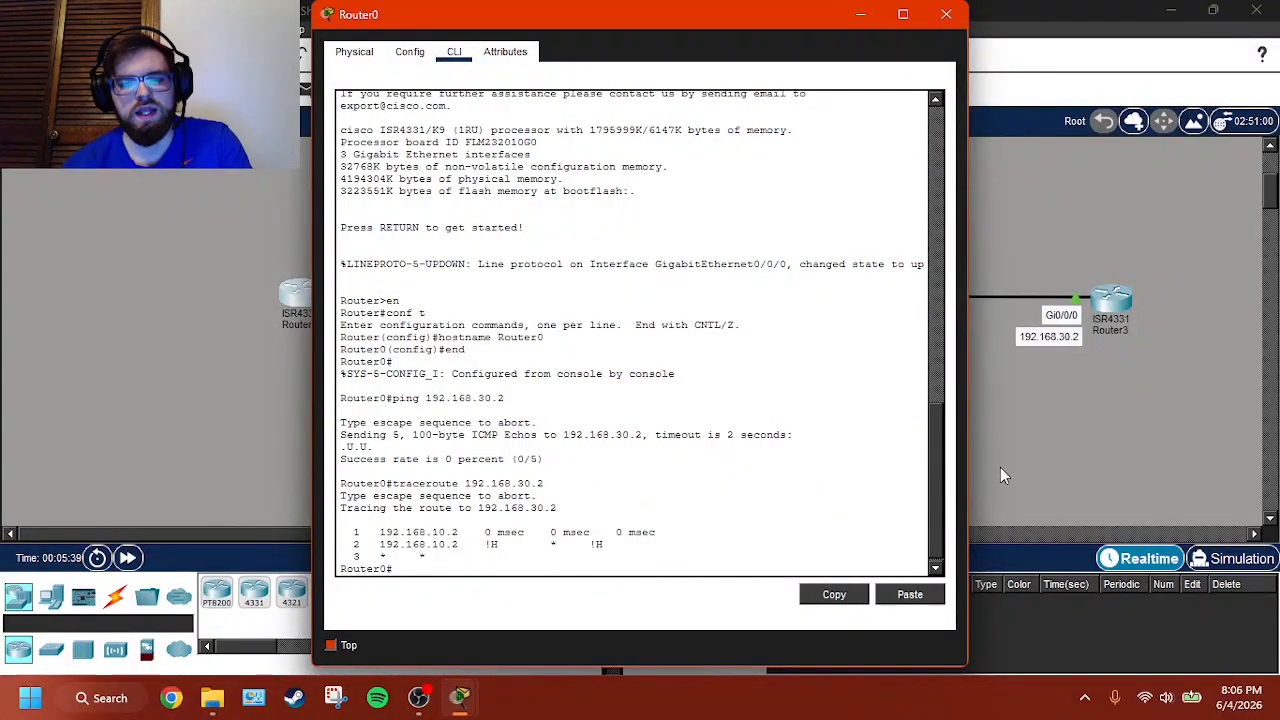
- Check the interface labels on the link between Router1 and Router2, and end configuration mode in Router1's command line
click(1050, 476)
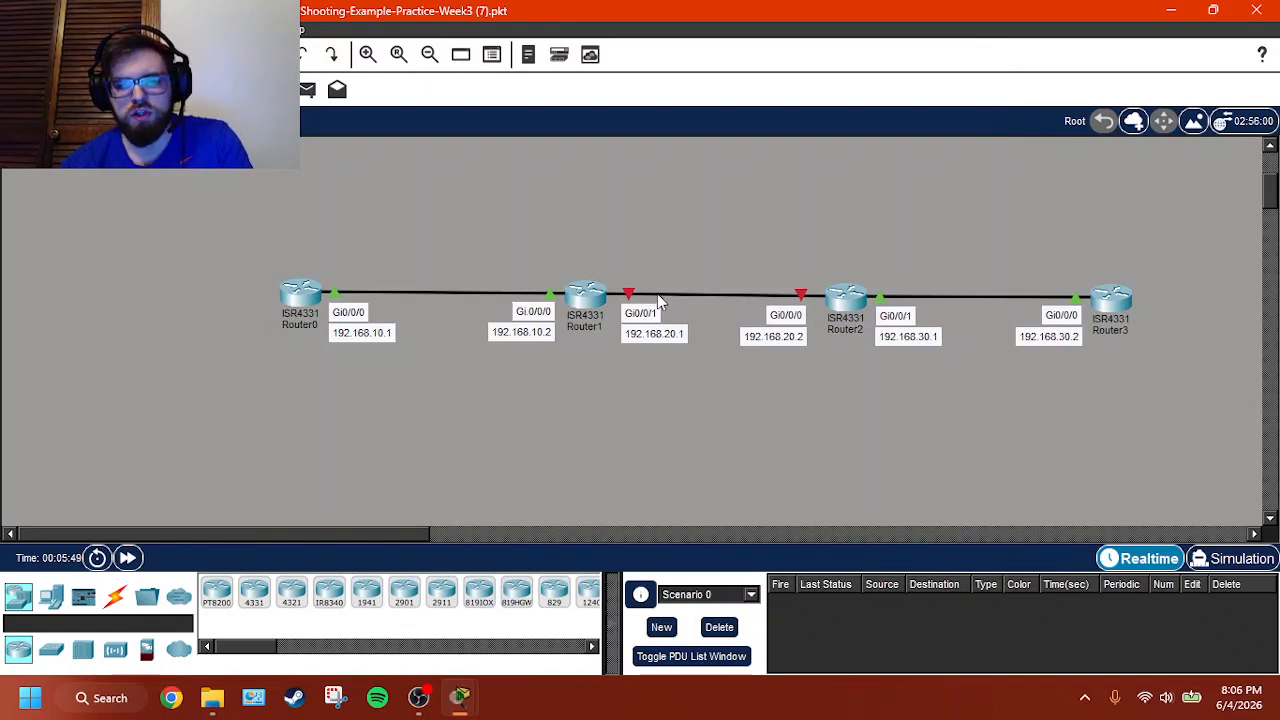
mouse_move(682, 290)
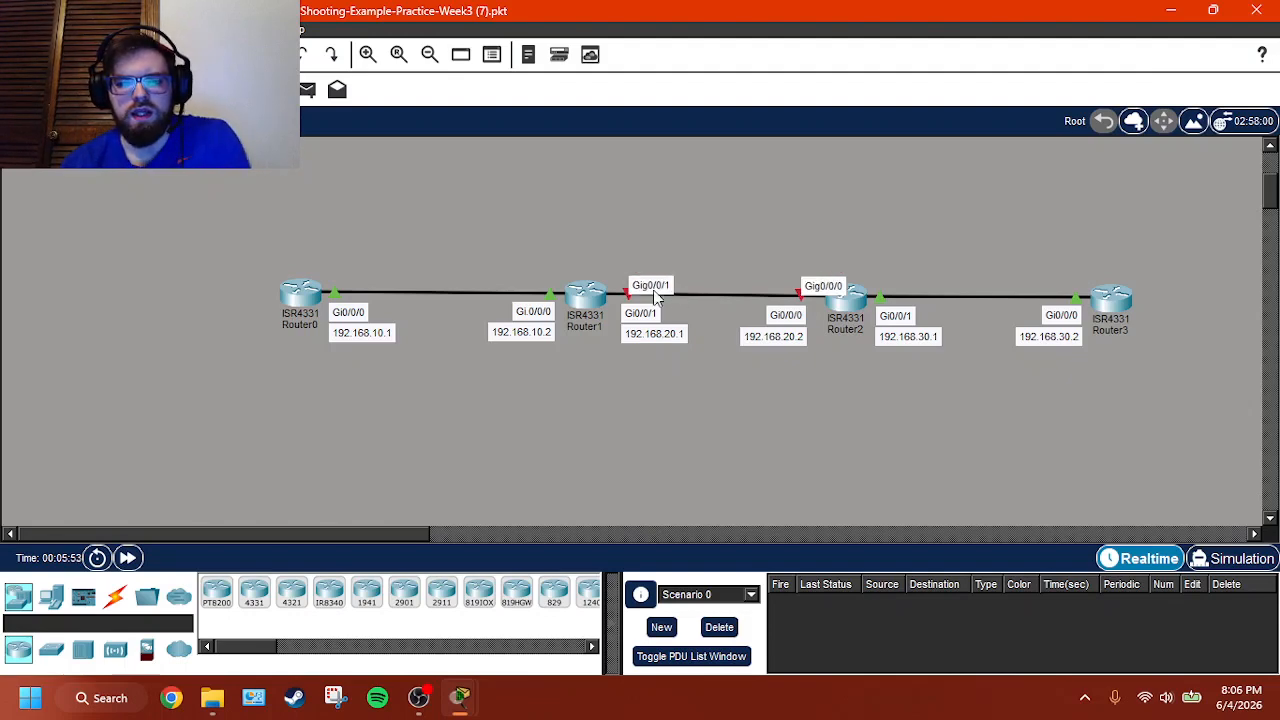
click(578, 298)
double_click(576, 290)
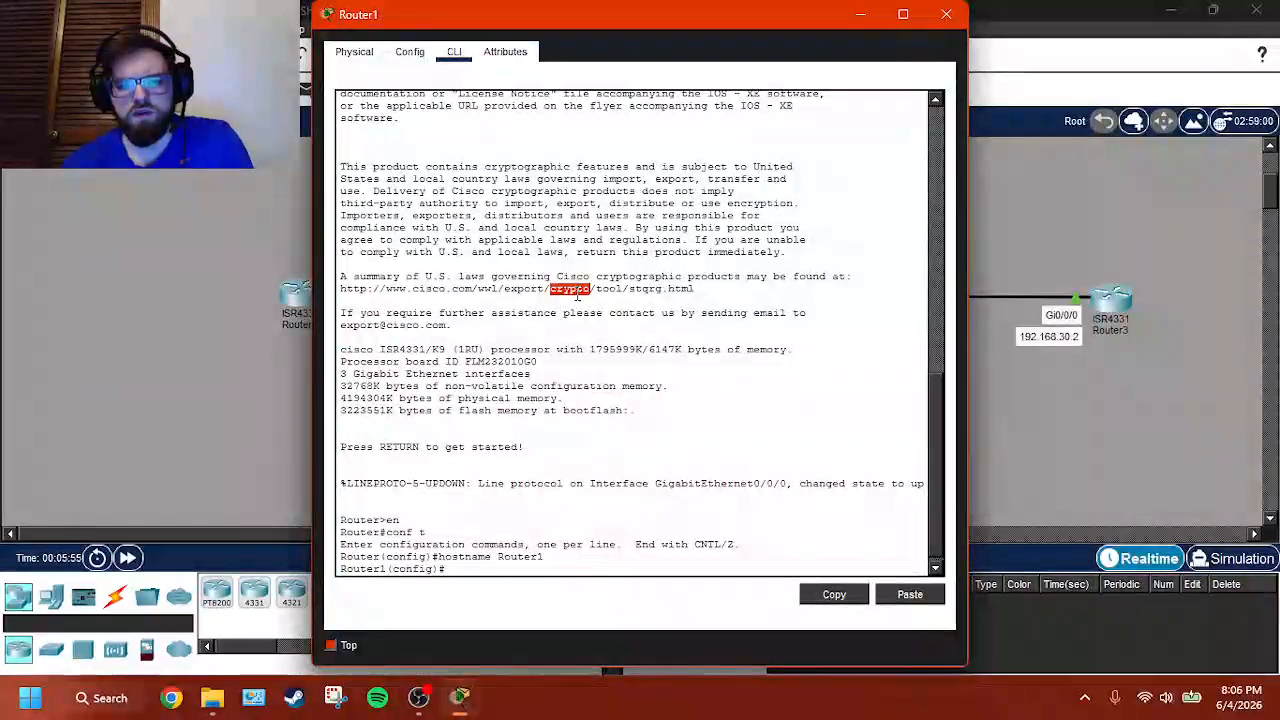
click(540, 570)
text(end)
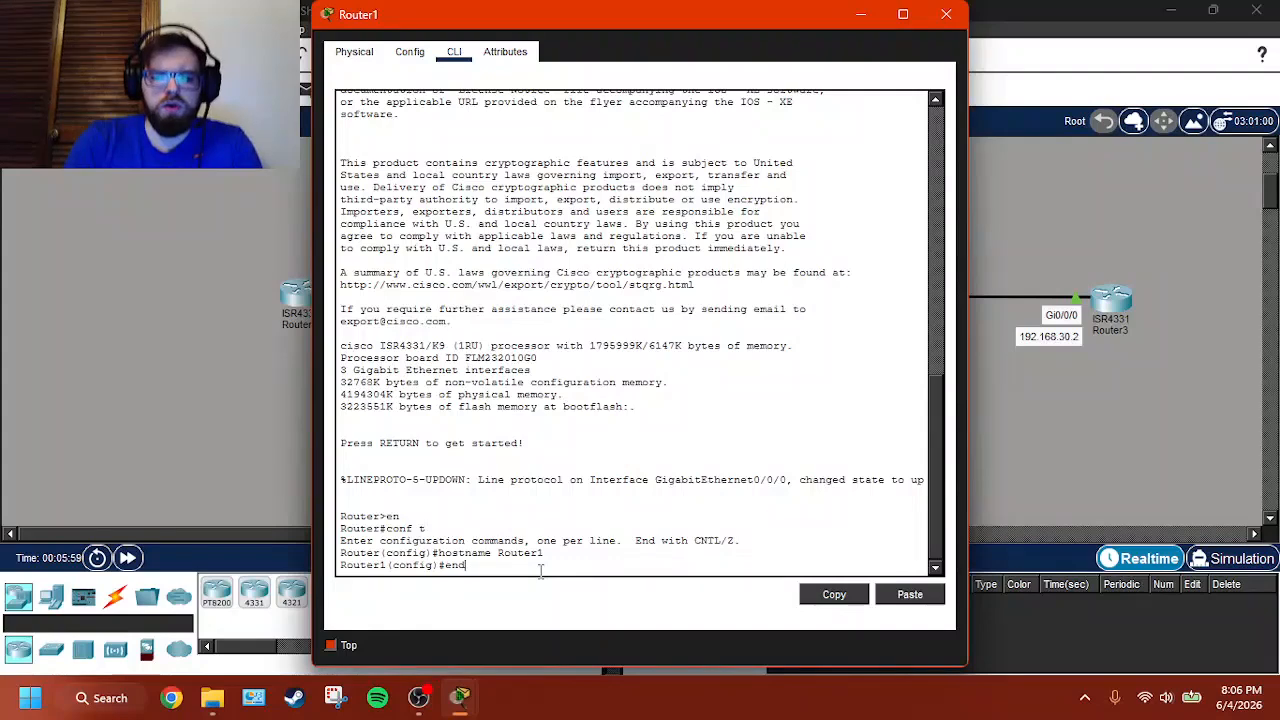
key(Return)
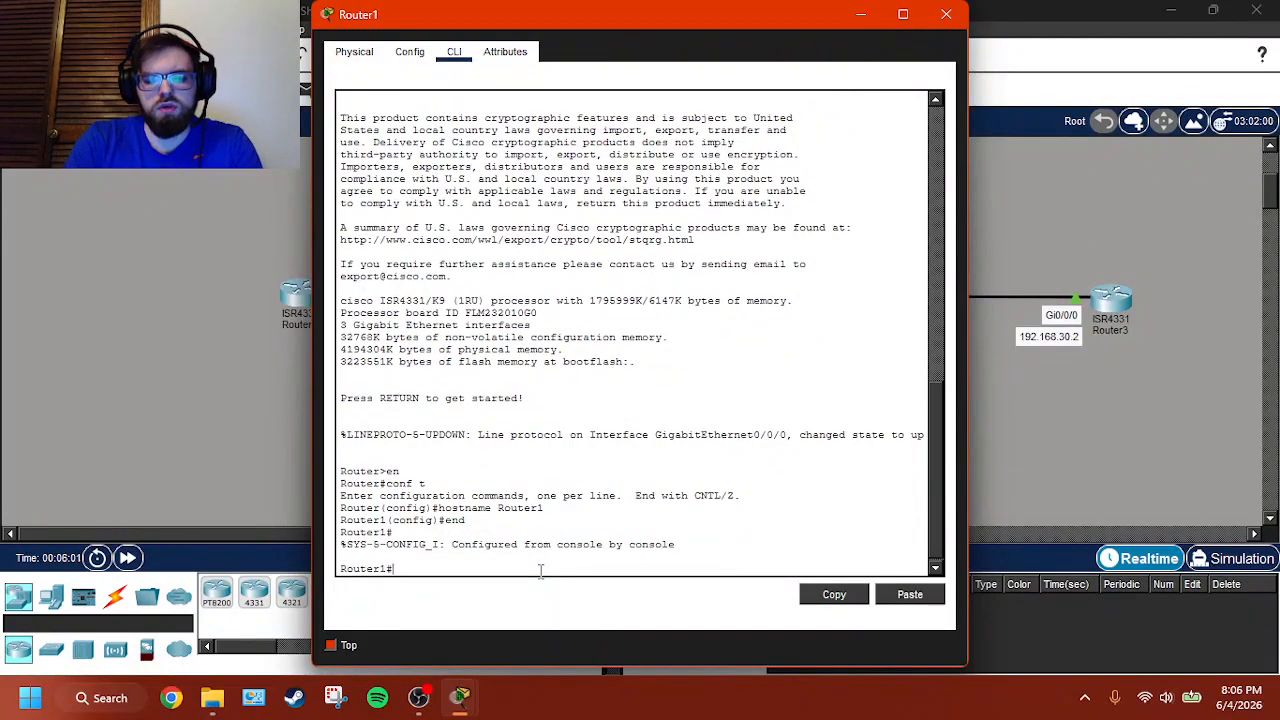
- List Router1's IP interface summary and move its window aside to compare it with the topology
text(sh ip int br)
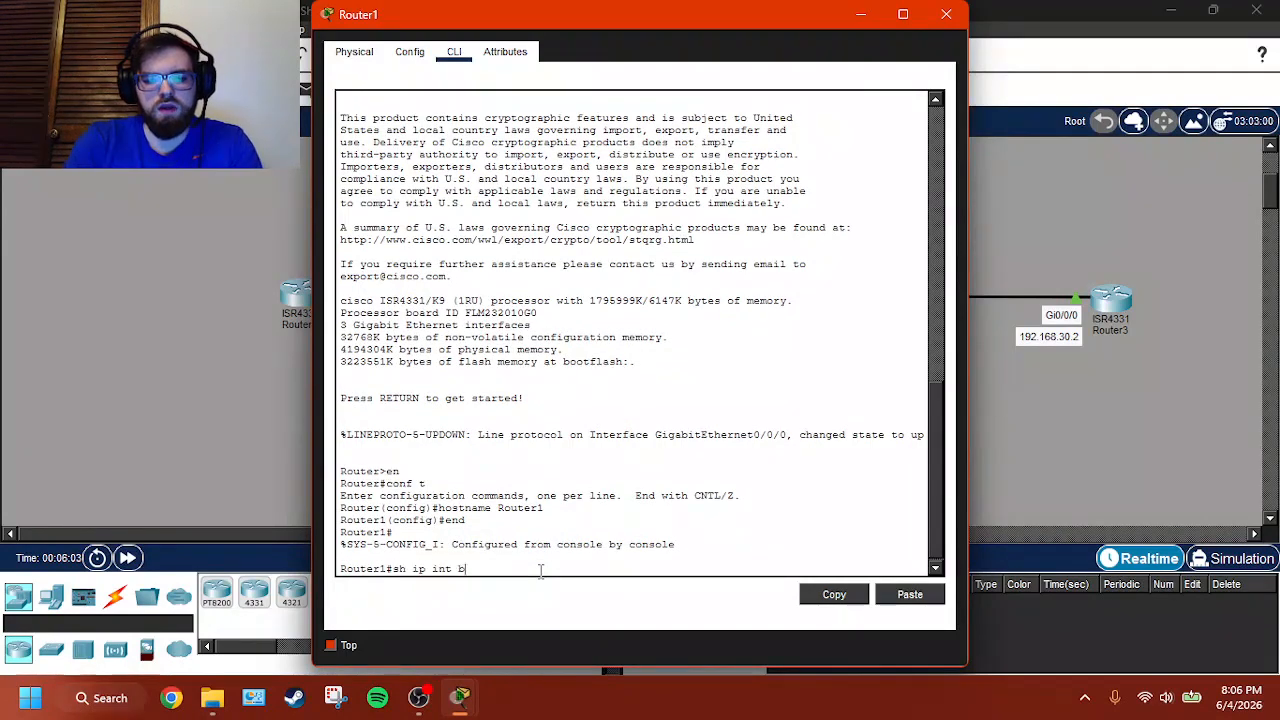
key(Return)
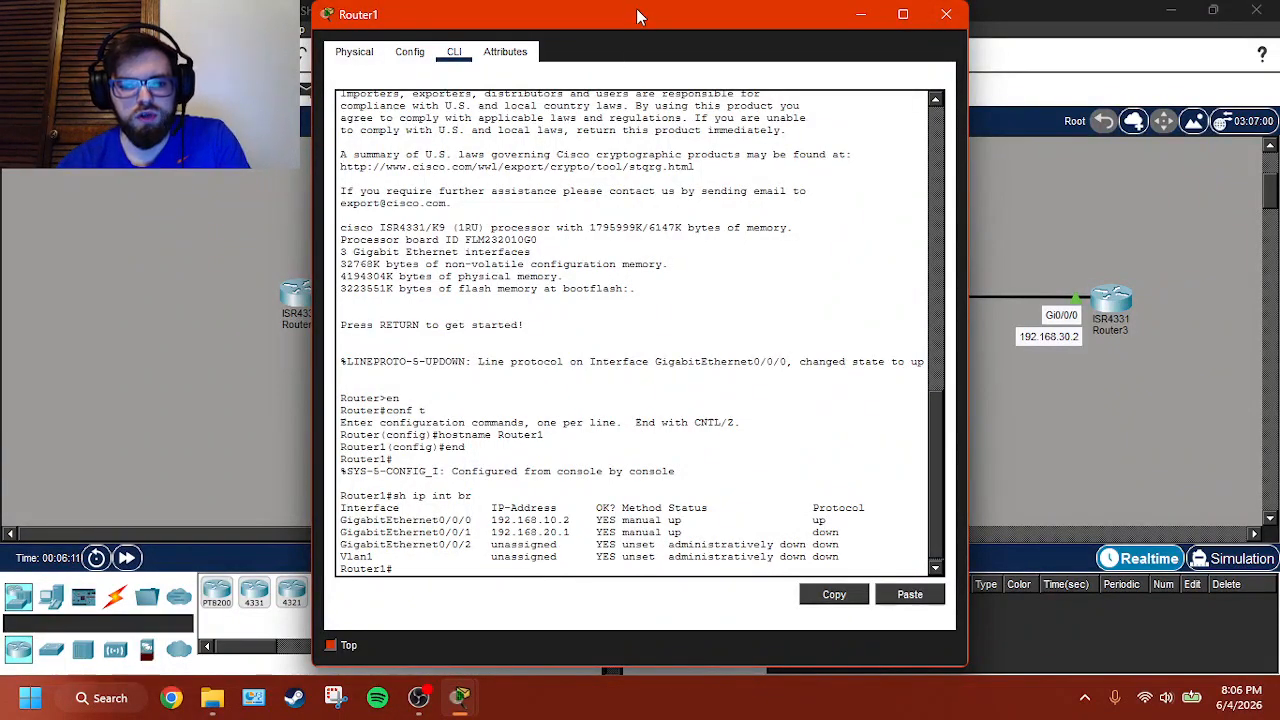
drag(636, 14, 1062, 20)
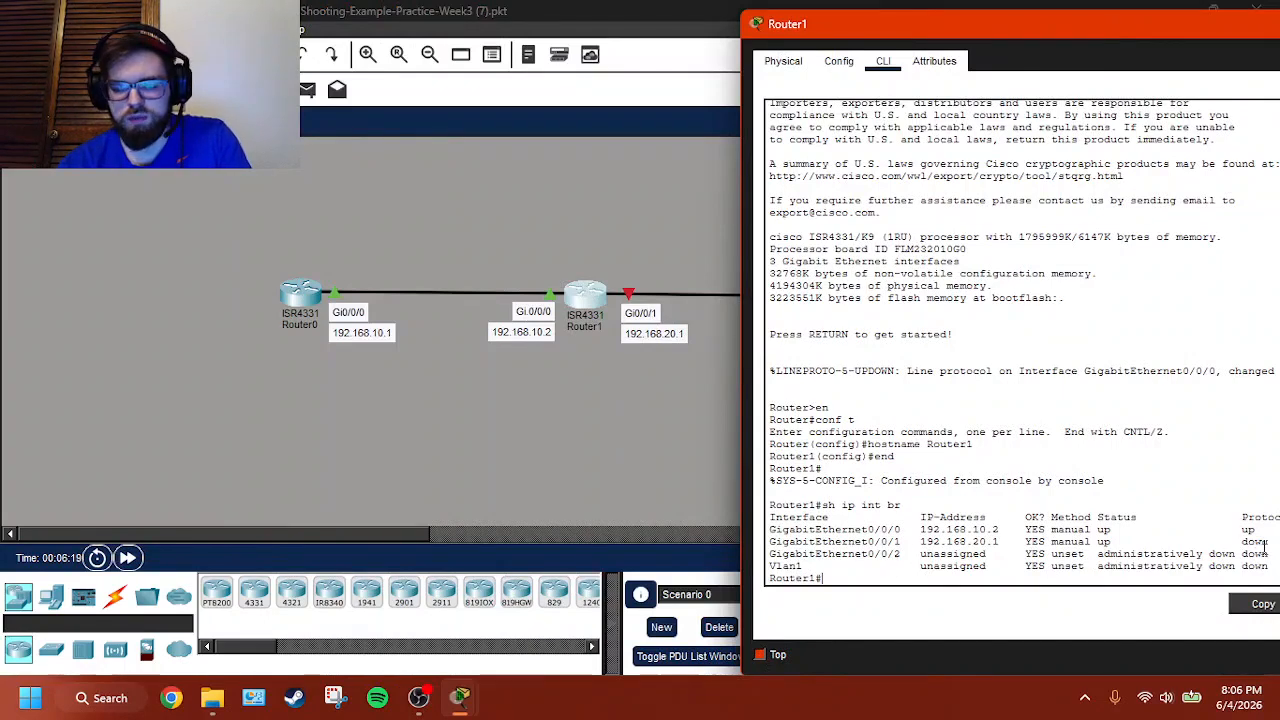
- Open Router2's command line from the topology and end its configuration mode
click(671, 440)
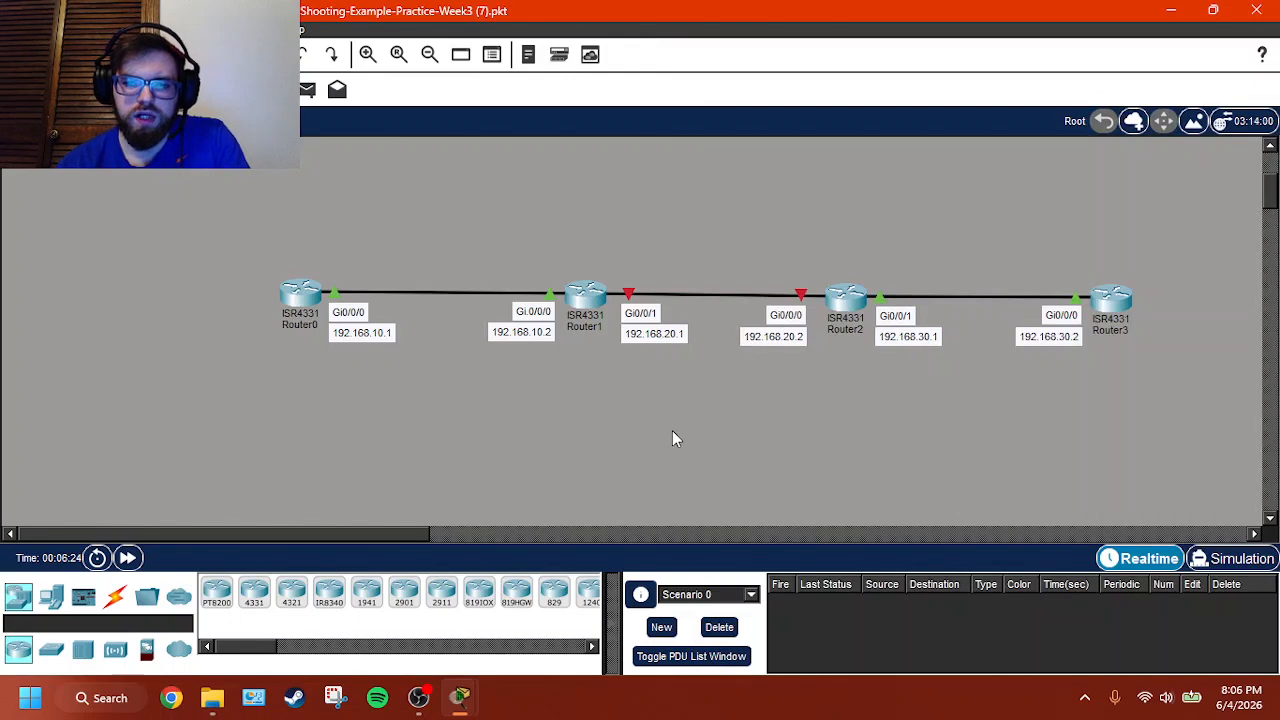
click(840, 295)
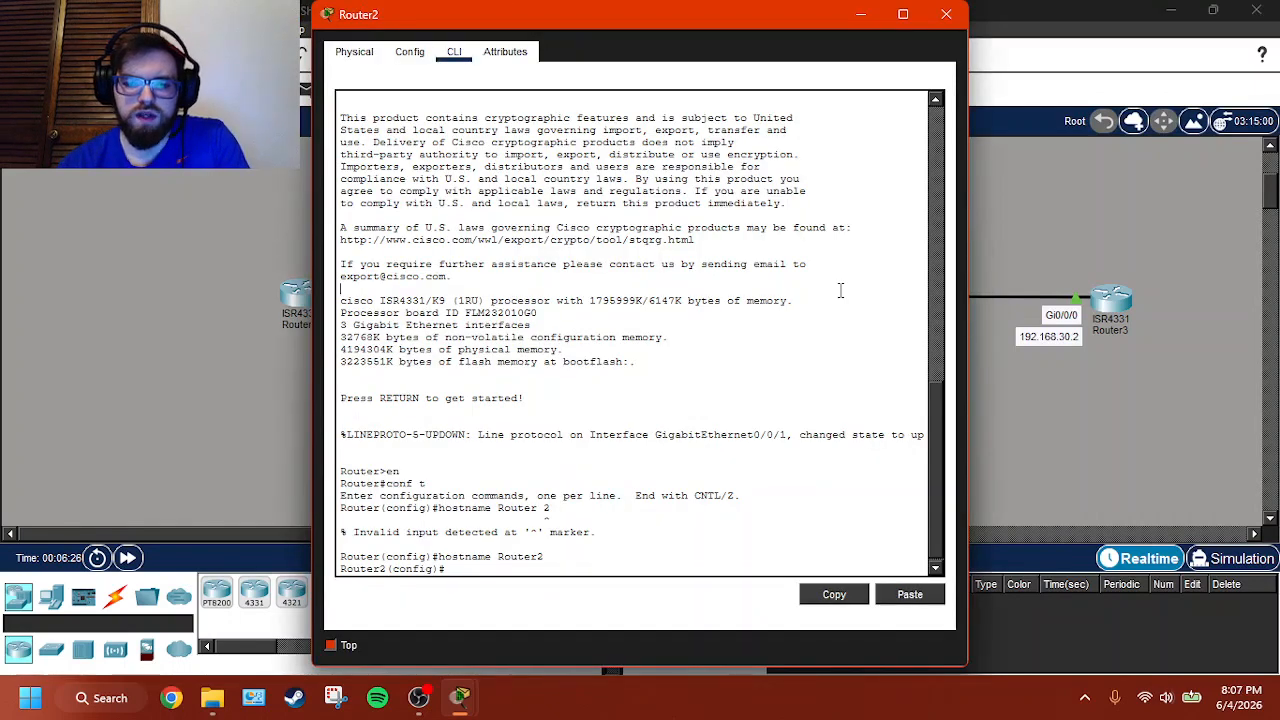
key(Return)
text(end)
key(Return)
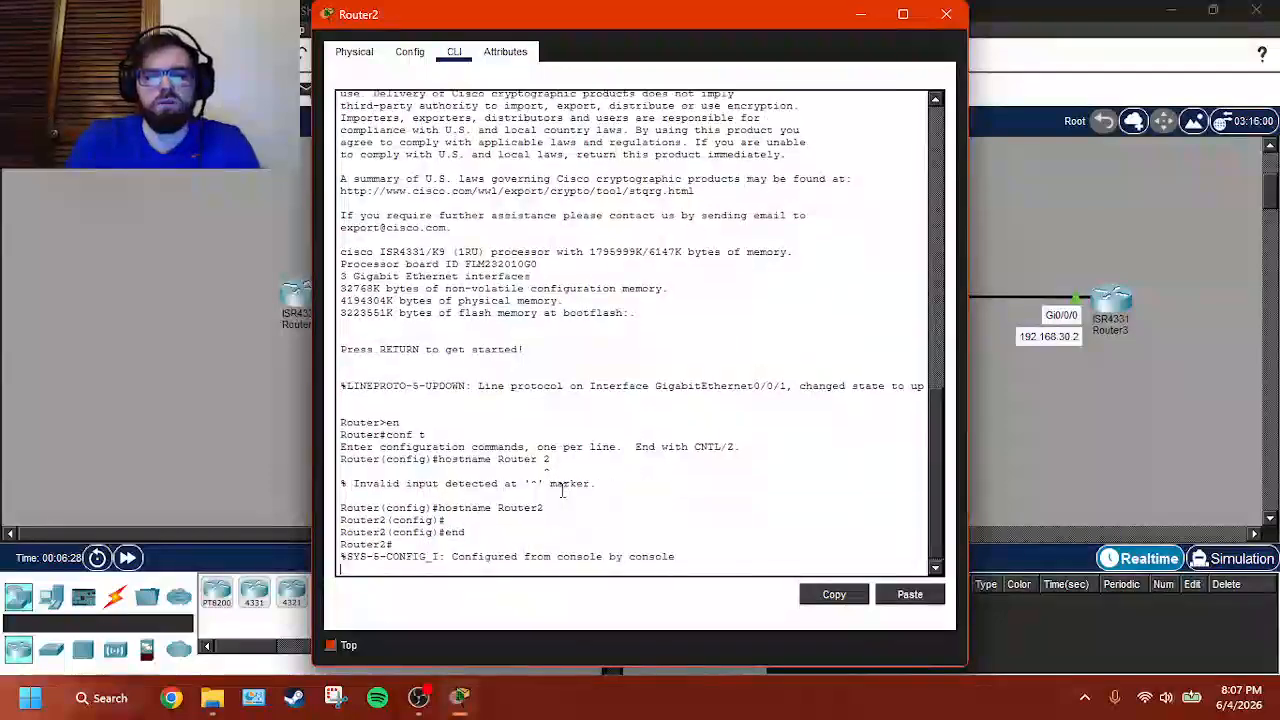
key(Return)
- List Router2's IP interface summary and place its window beside the topology for comparison
text(sh i)
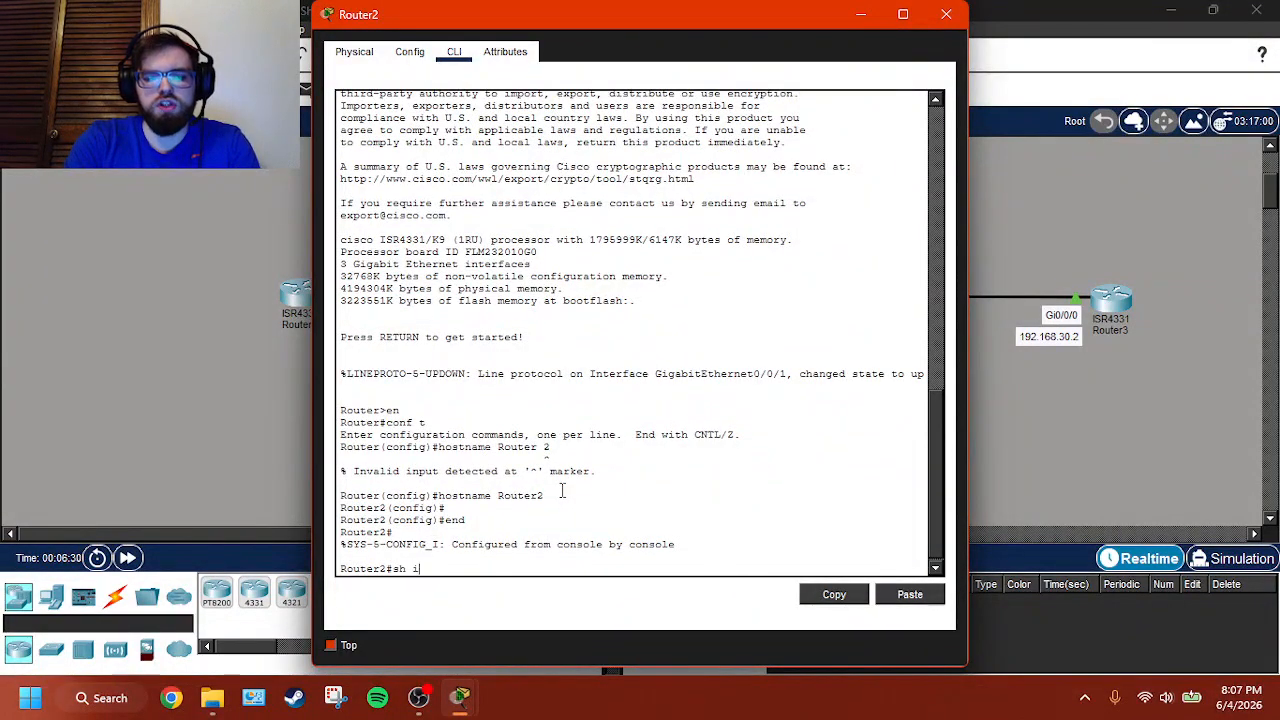
text(p int br)
key(Return)
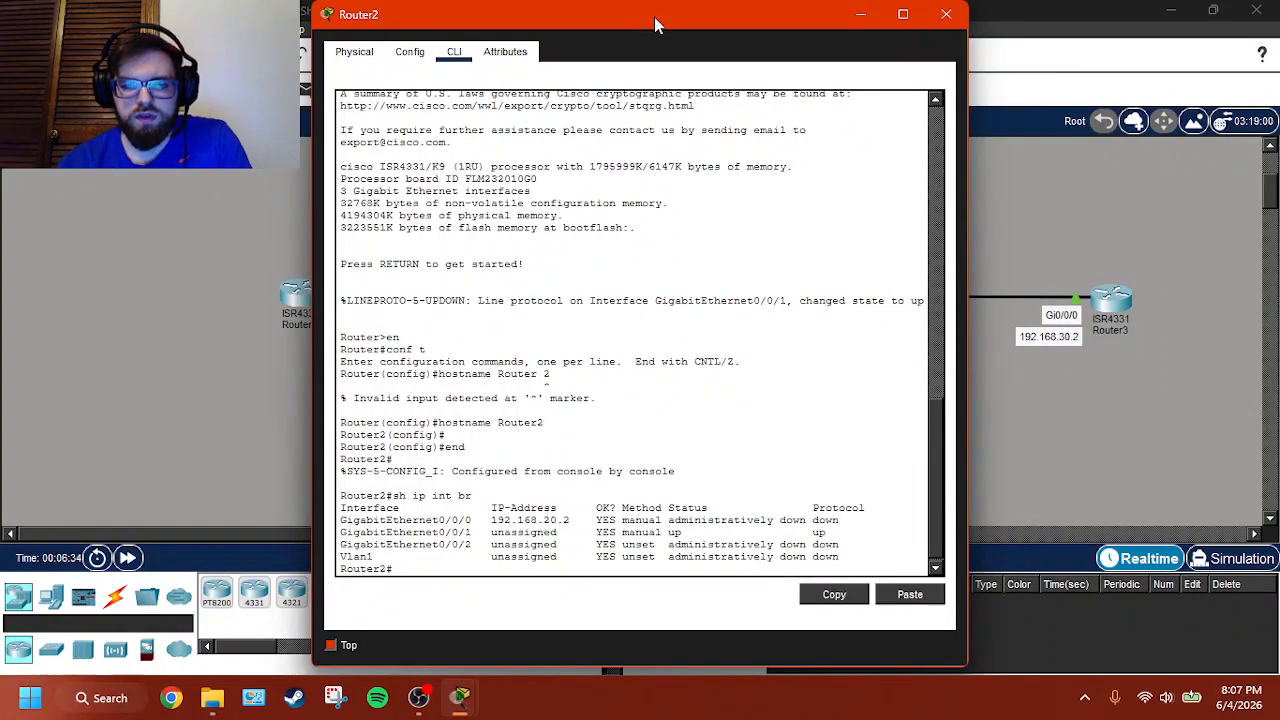
drag(654, 17, 1178, 51)
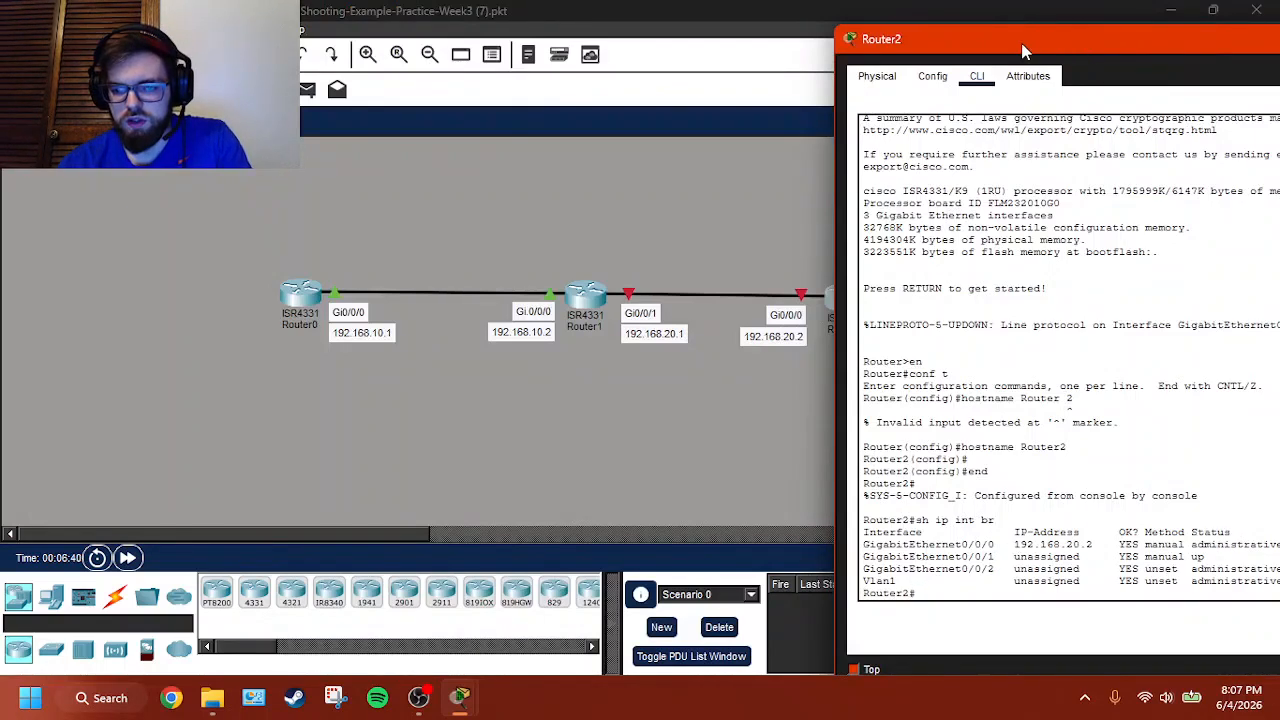
drag(1024, 50, 932, 52)
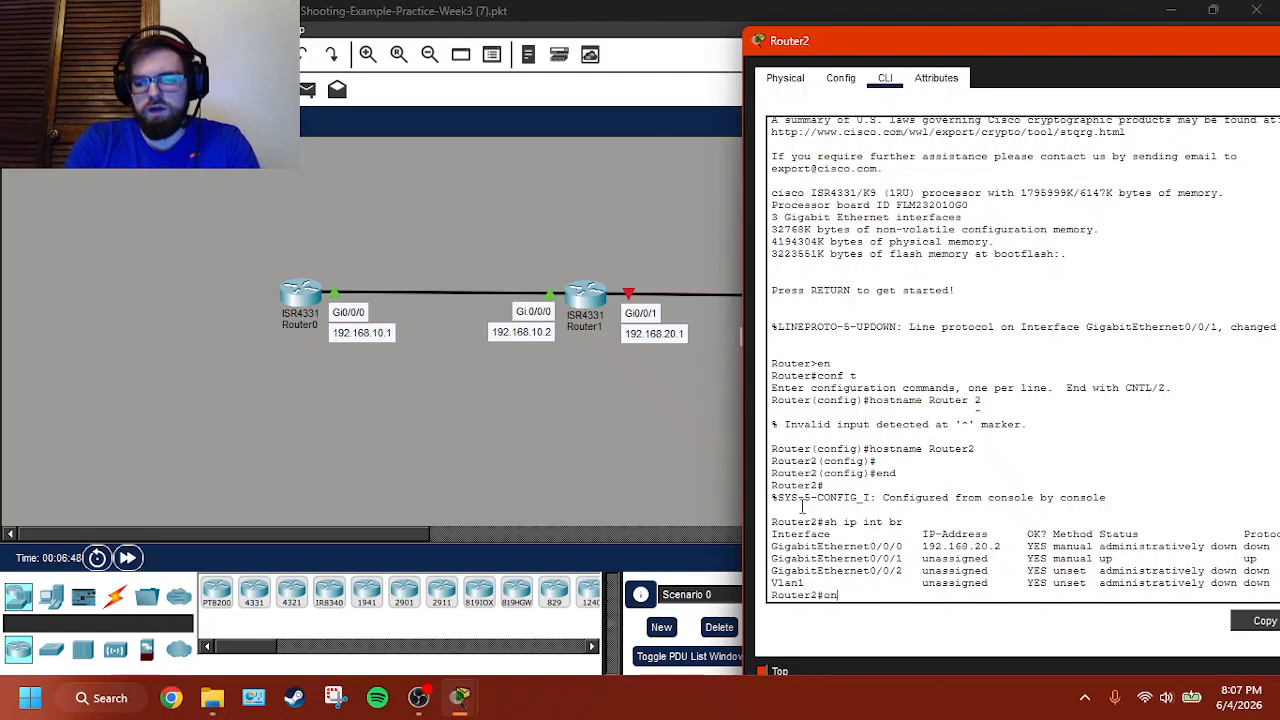
- Enable Router2's interface g0/0/0 from configuration mode with no shut
text(conf t)
key(Return)
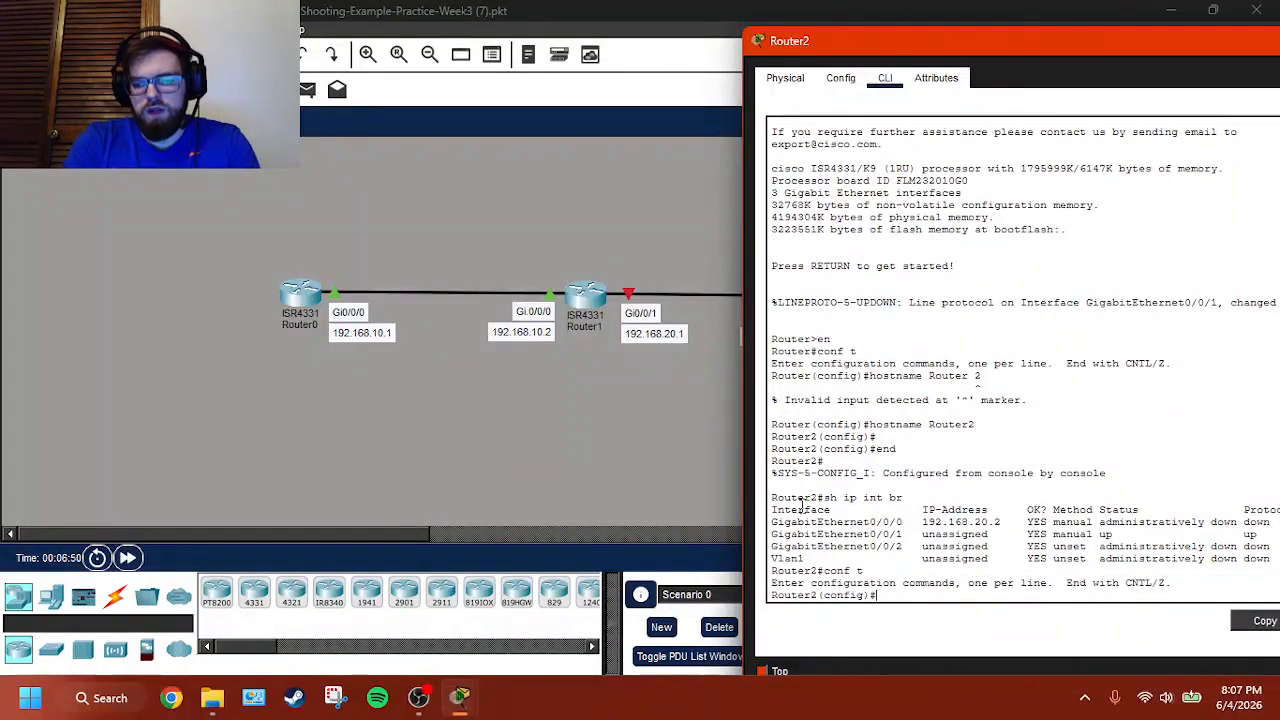
text(int g0/0)
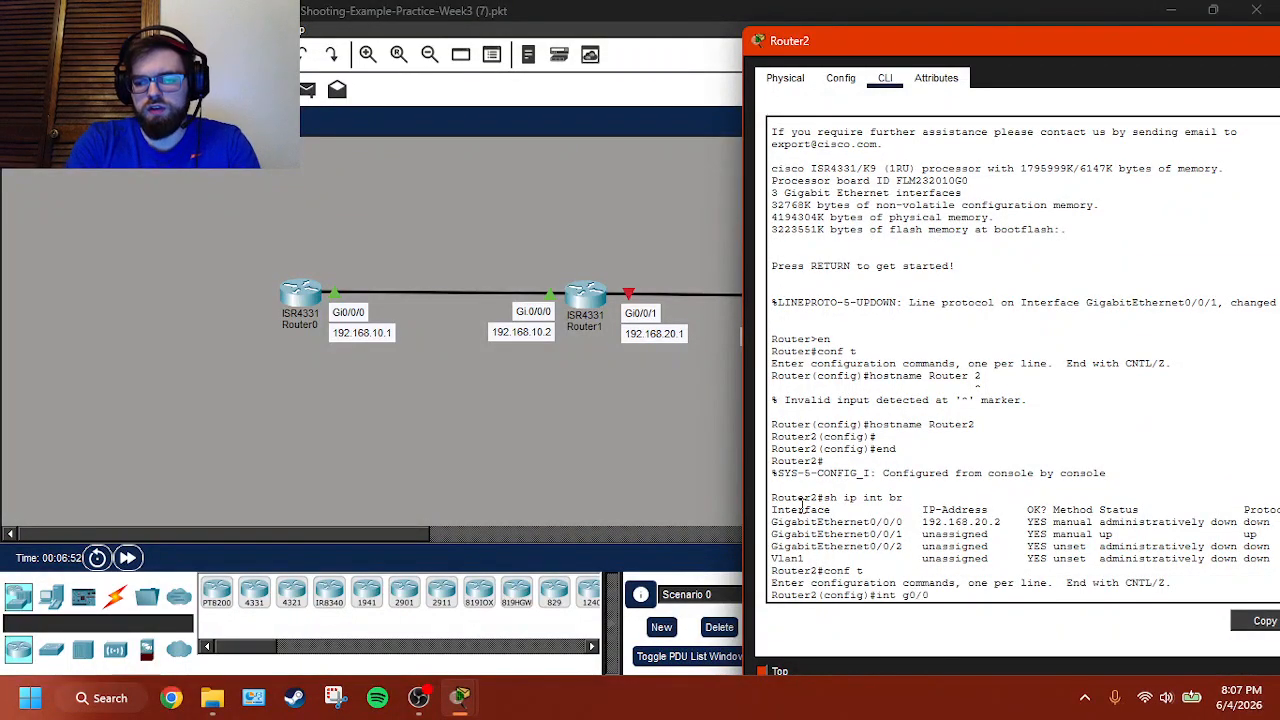
text(/0)
key(Return)
text(no shut)
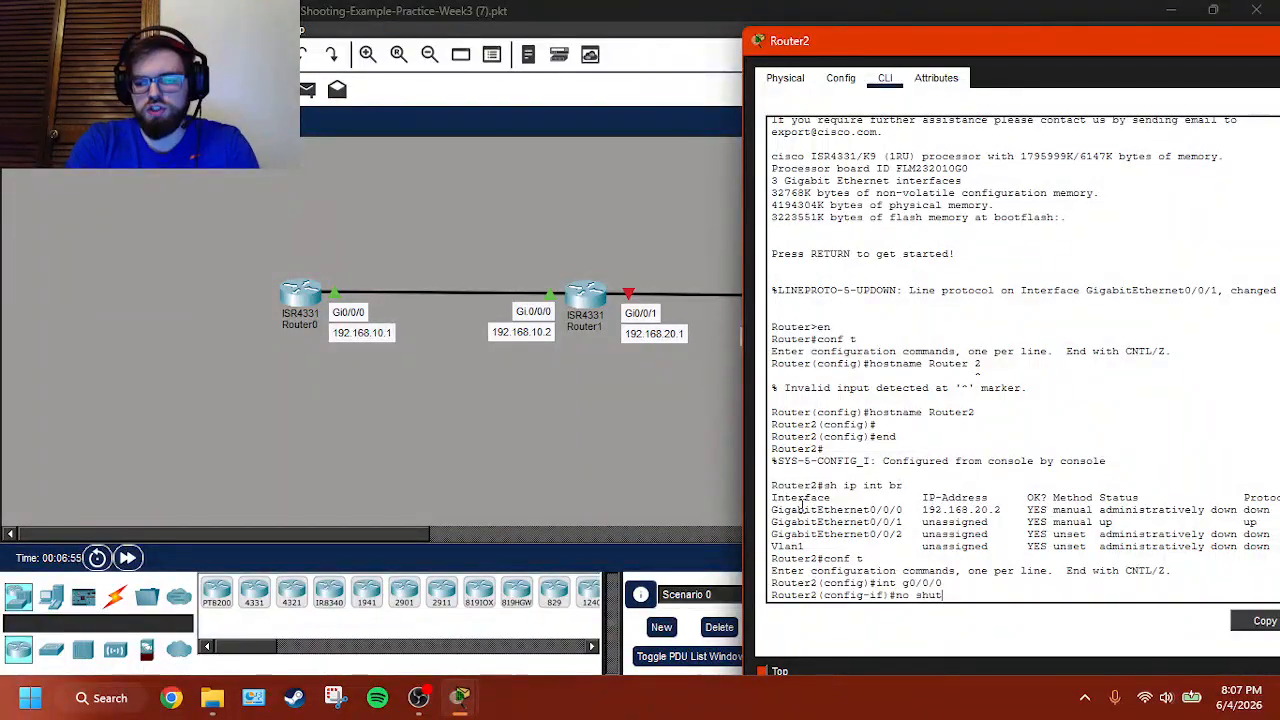
key(Return)
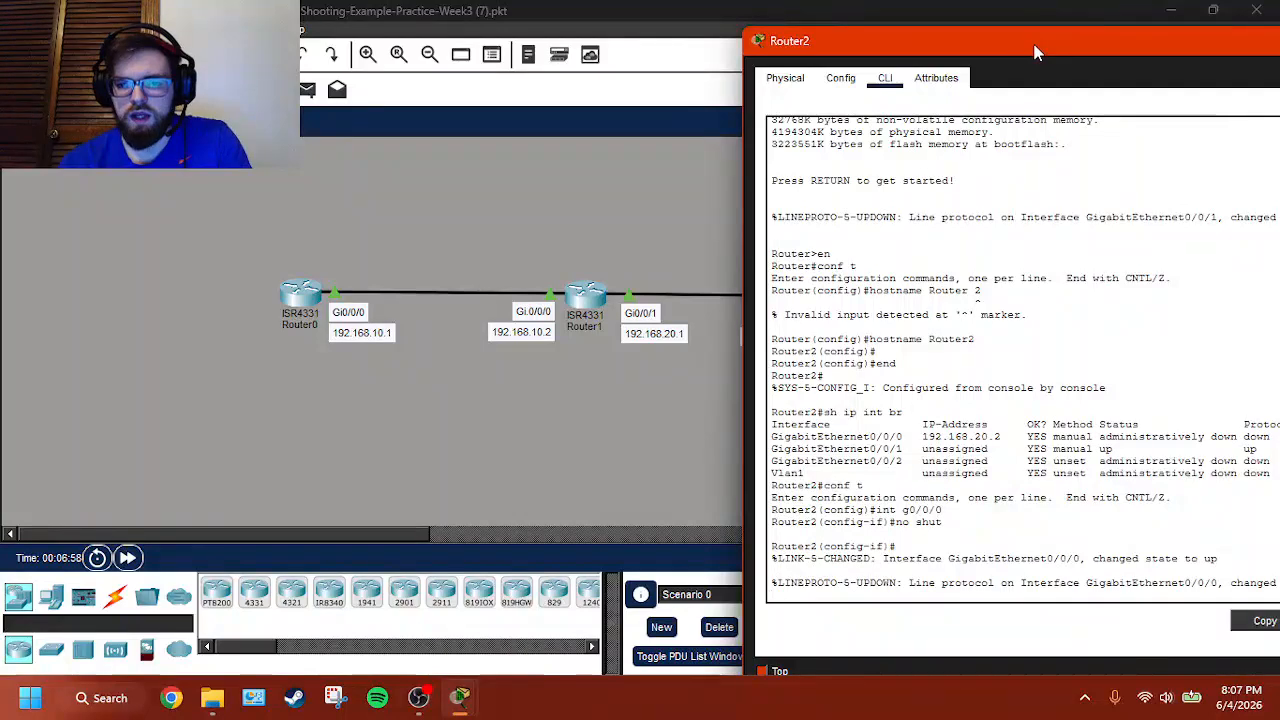
- Return to Router0's command line and ping 192.168.30.2 again
click(571, 400)
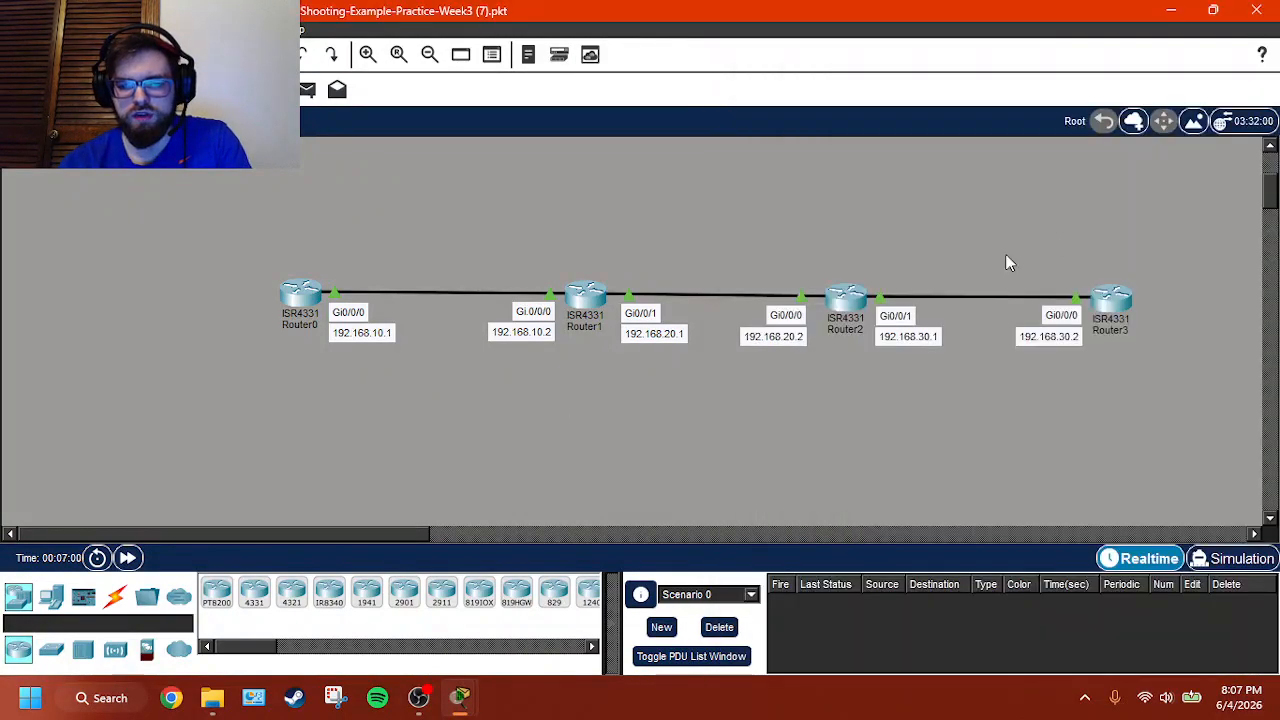
click(298, 305)
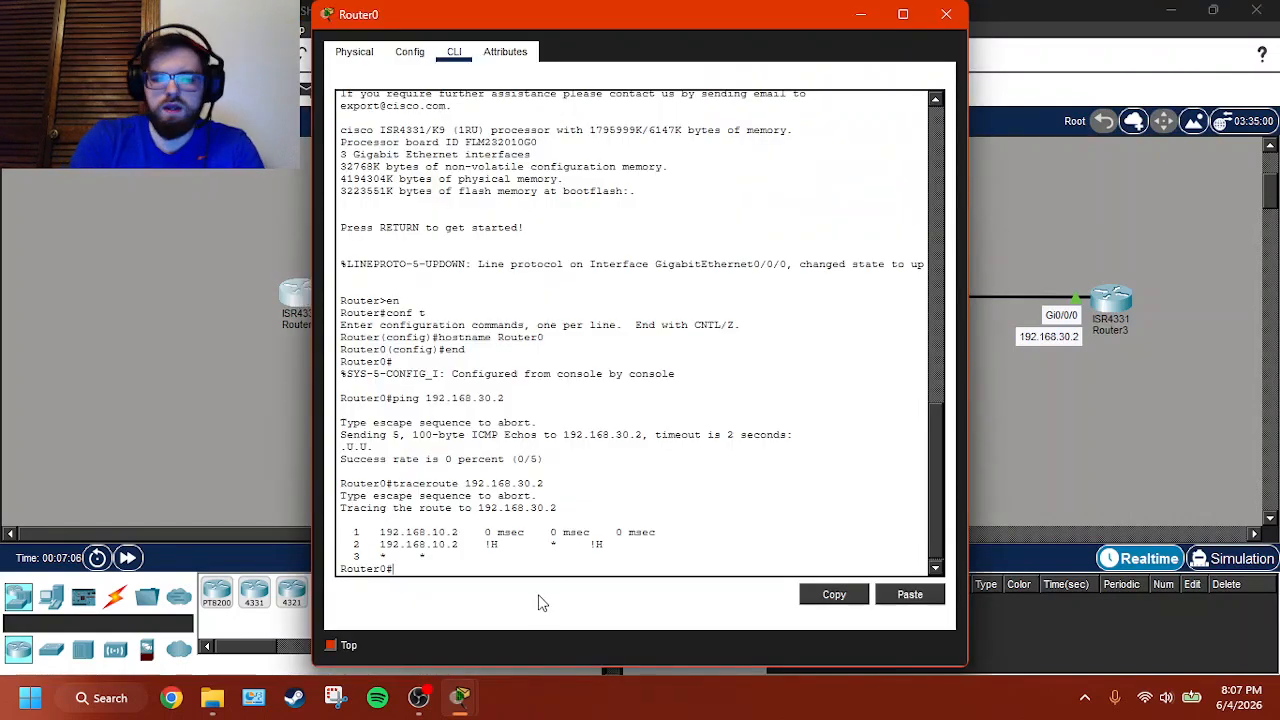
text(ping)
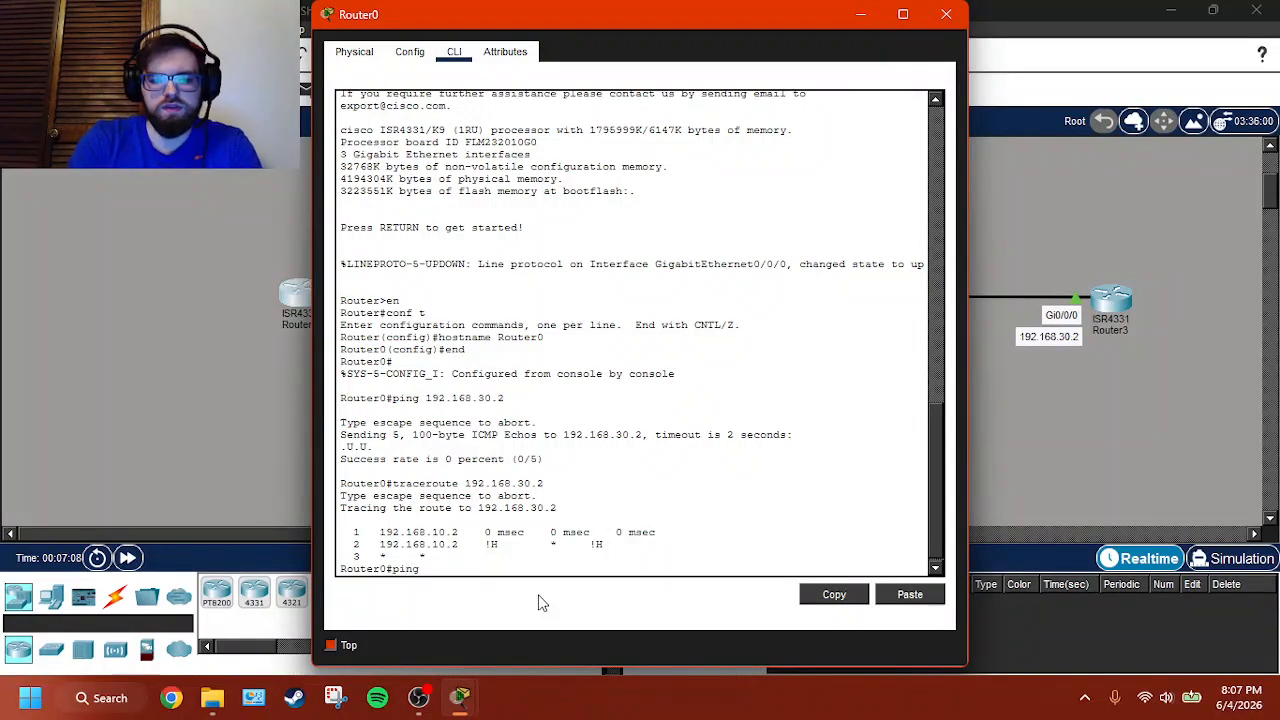
text( route)
key(BackSpace)
key(BackSpace)
key(BackSpace)
key(BackSpace)
key(BackSpace)
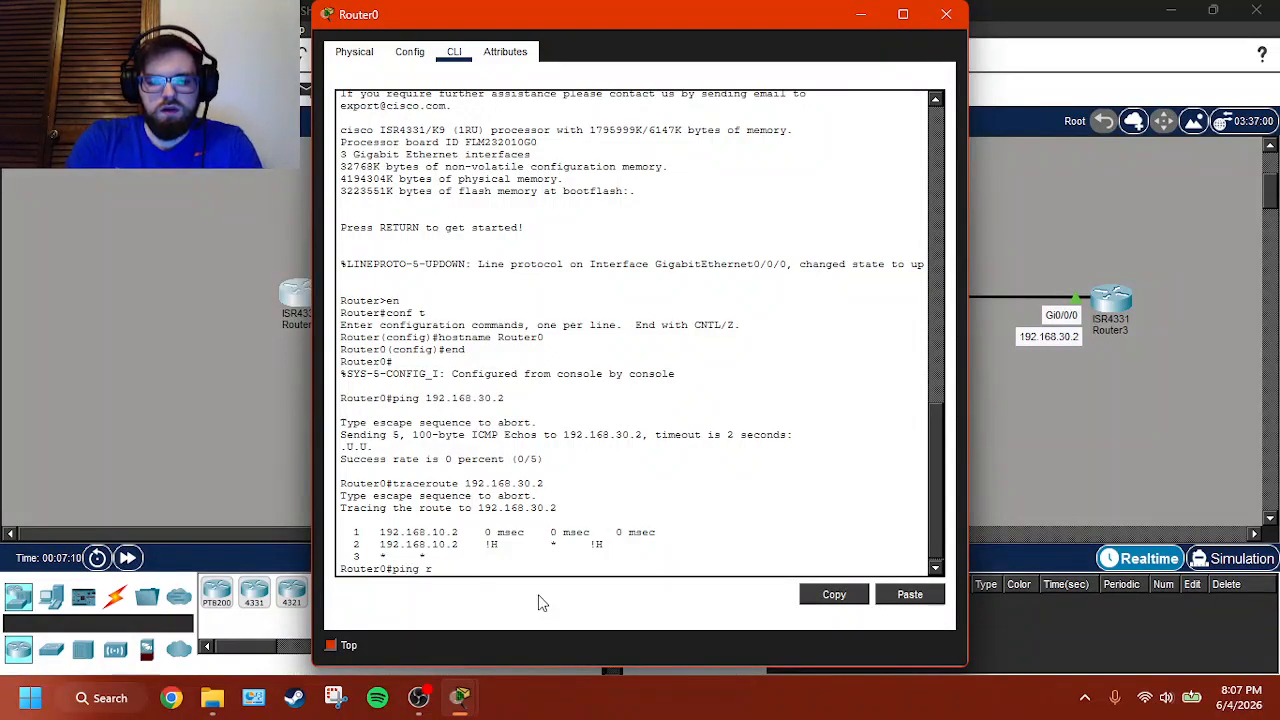
text(192.168.30.2)
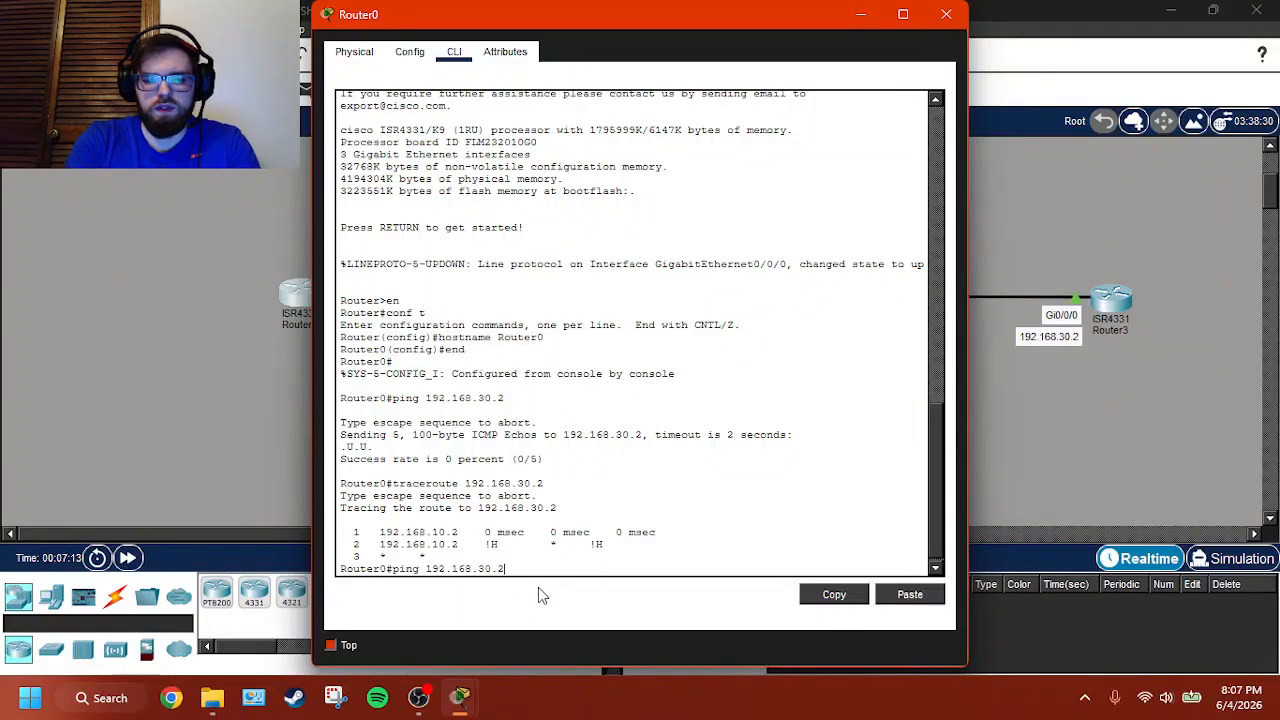
key(Return)
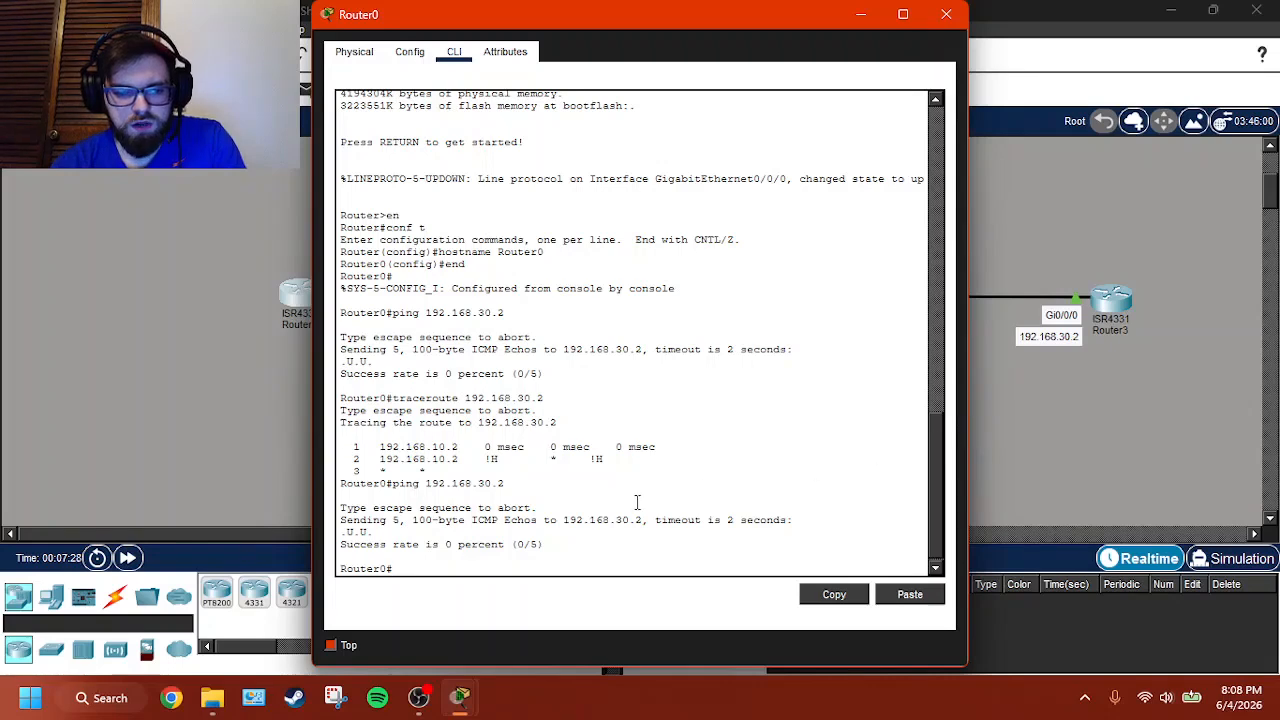
- Run the traceroute to 192.168.30.2 from Router0 again
key(Up)
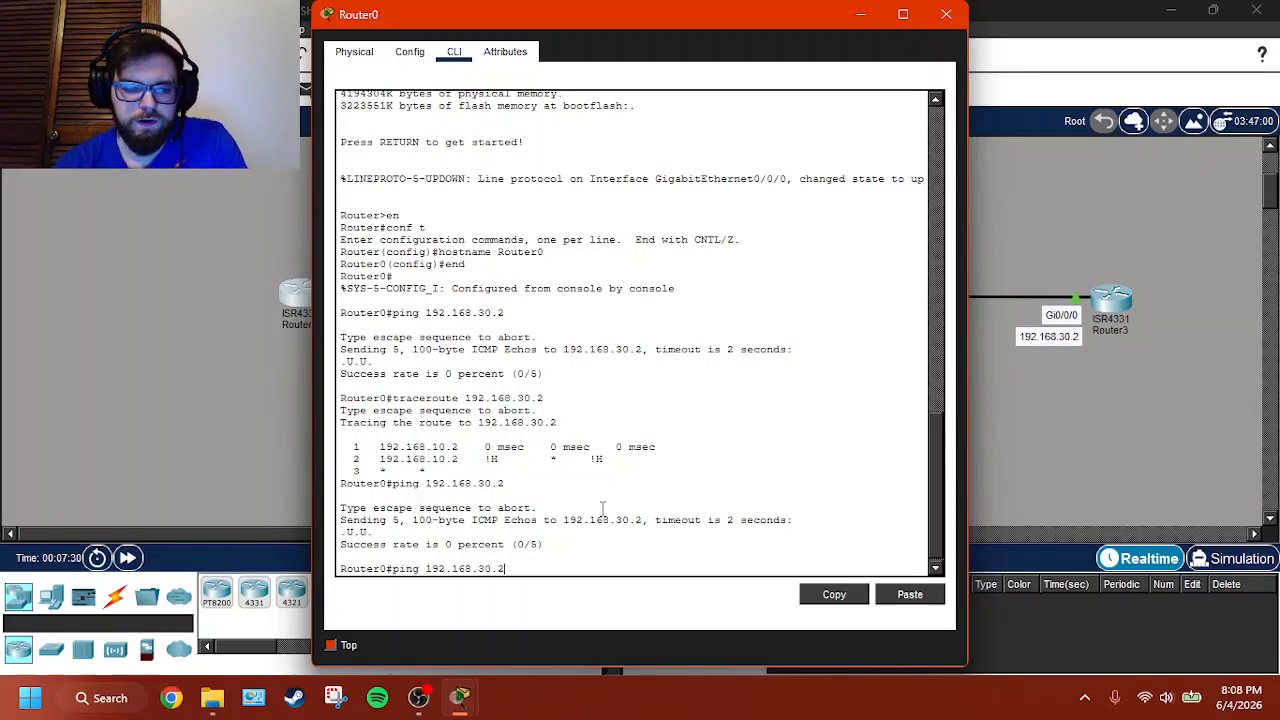
key(Up)
key(Return)
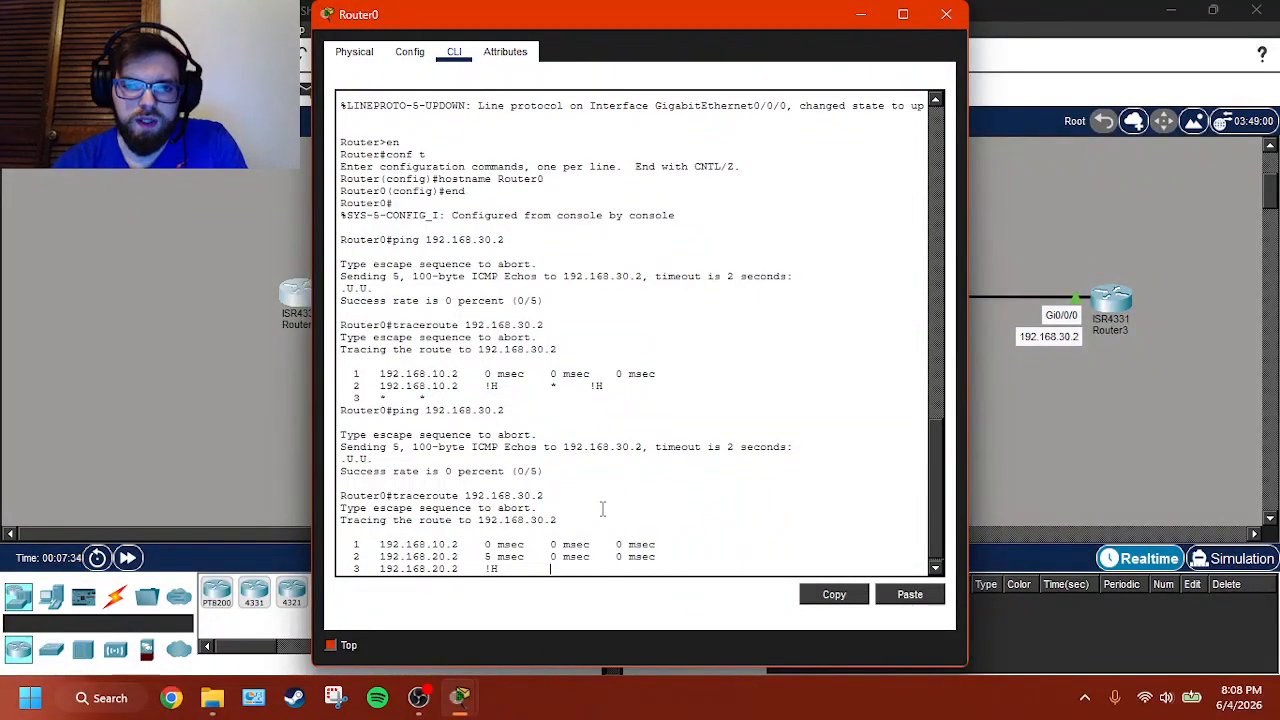
- Return to Router2's command line and leave interface configuration mode with end
click(990, 414)
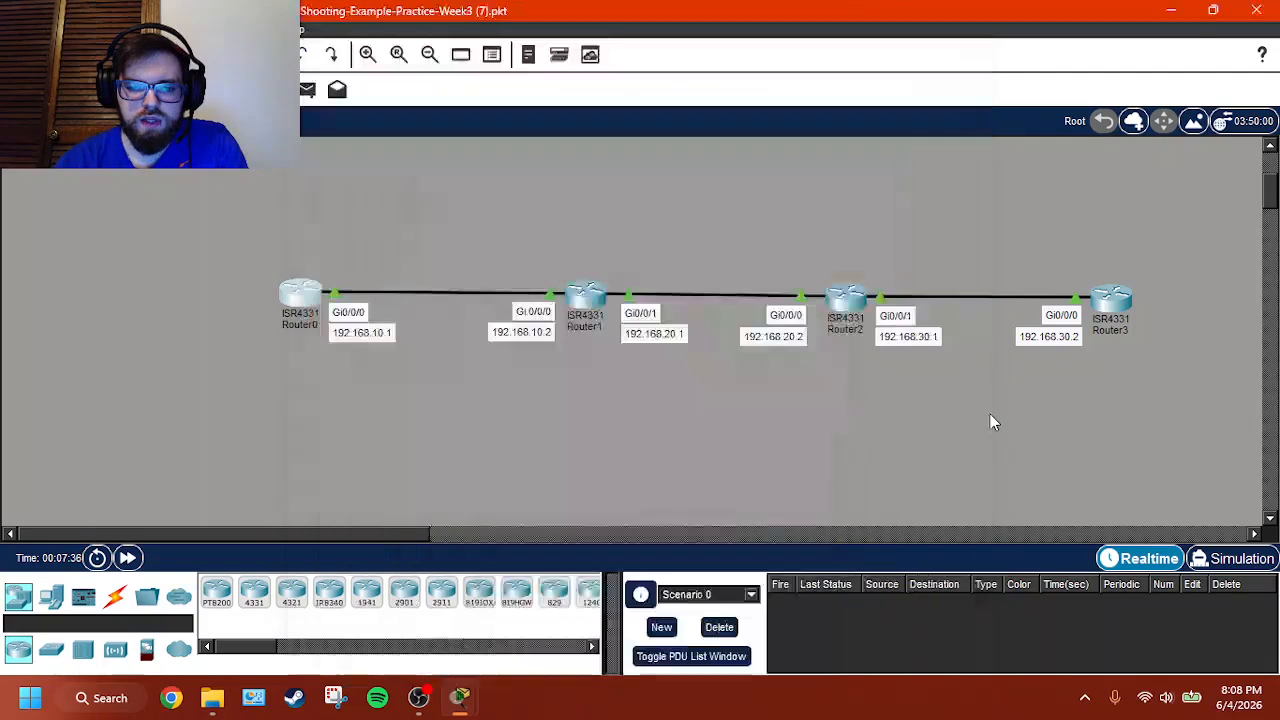
click(843, 302)
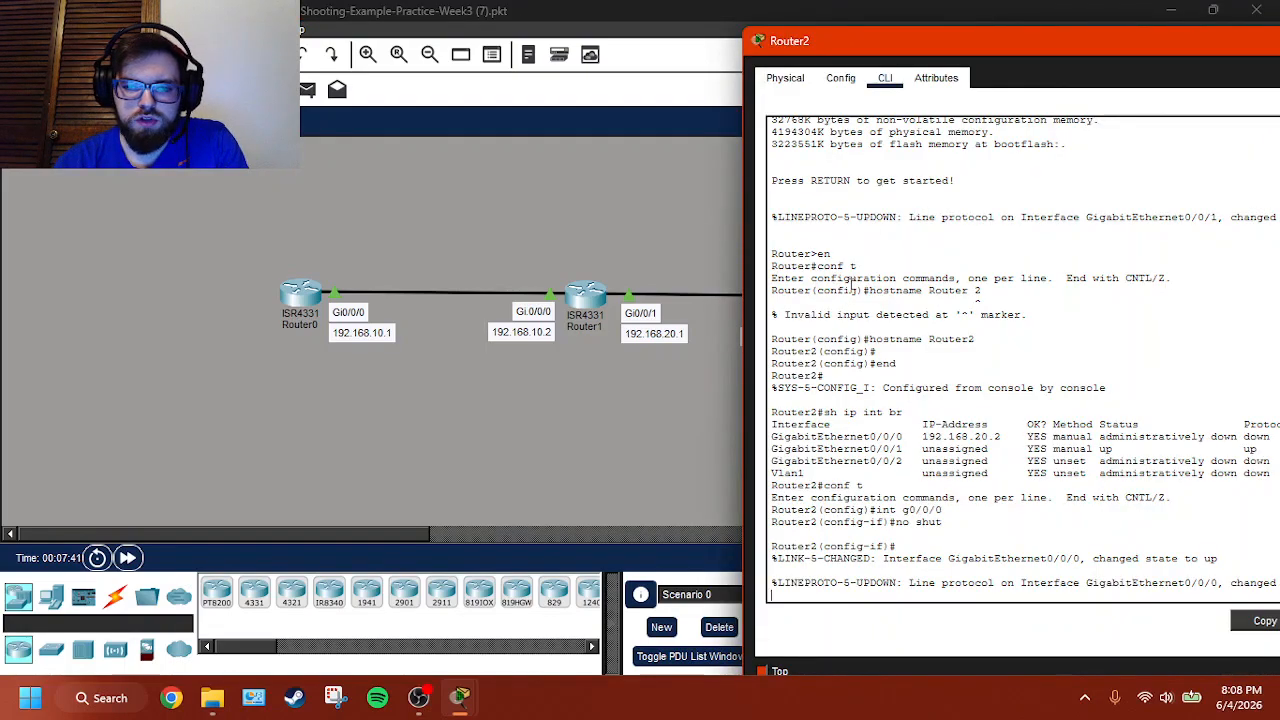
drag(984, 37, 876, 48)
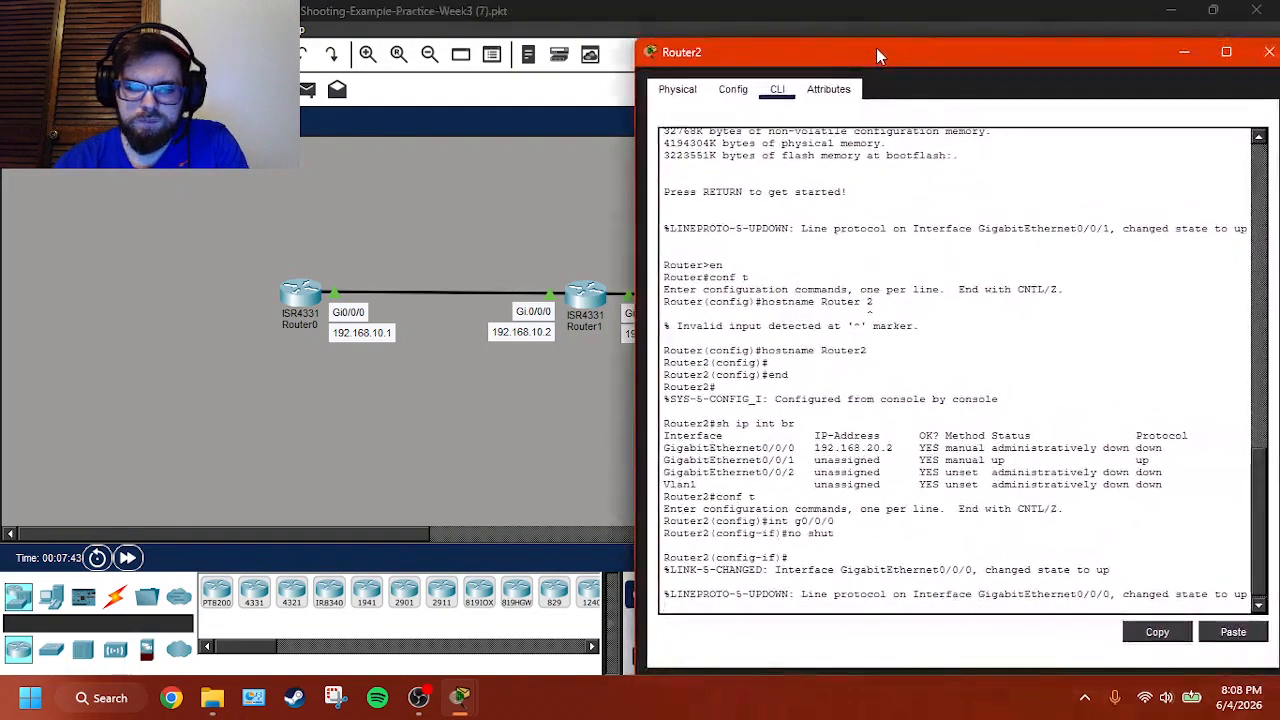
text(no shut)
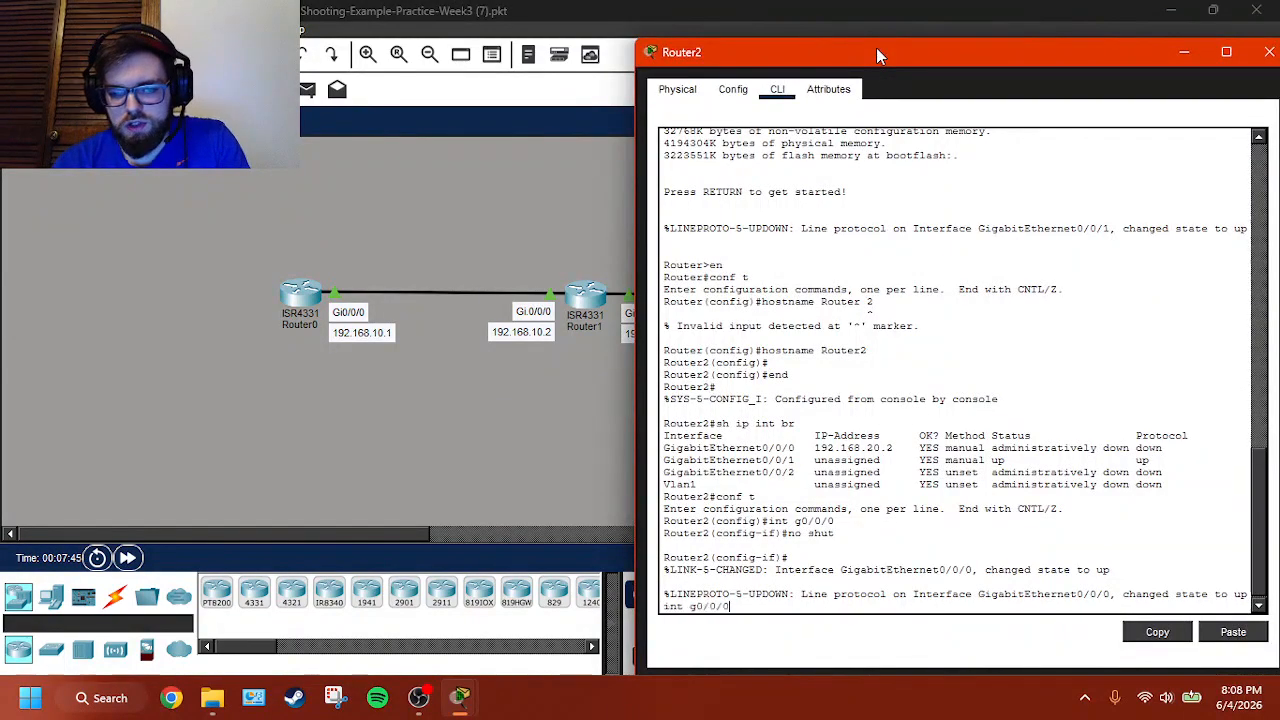
key(BackSpace)
key(BackSpace)
key(BackSpace)
key(BackSpace)
key(BackSpace)
key(BackSpace)
key(BackSpace)
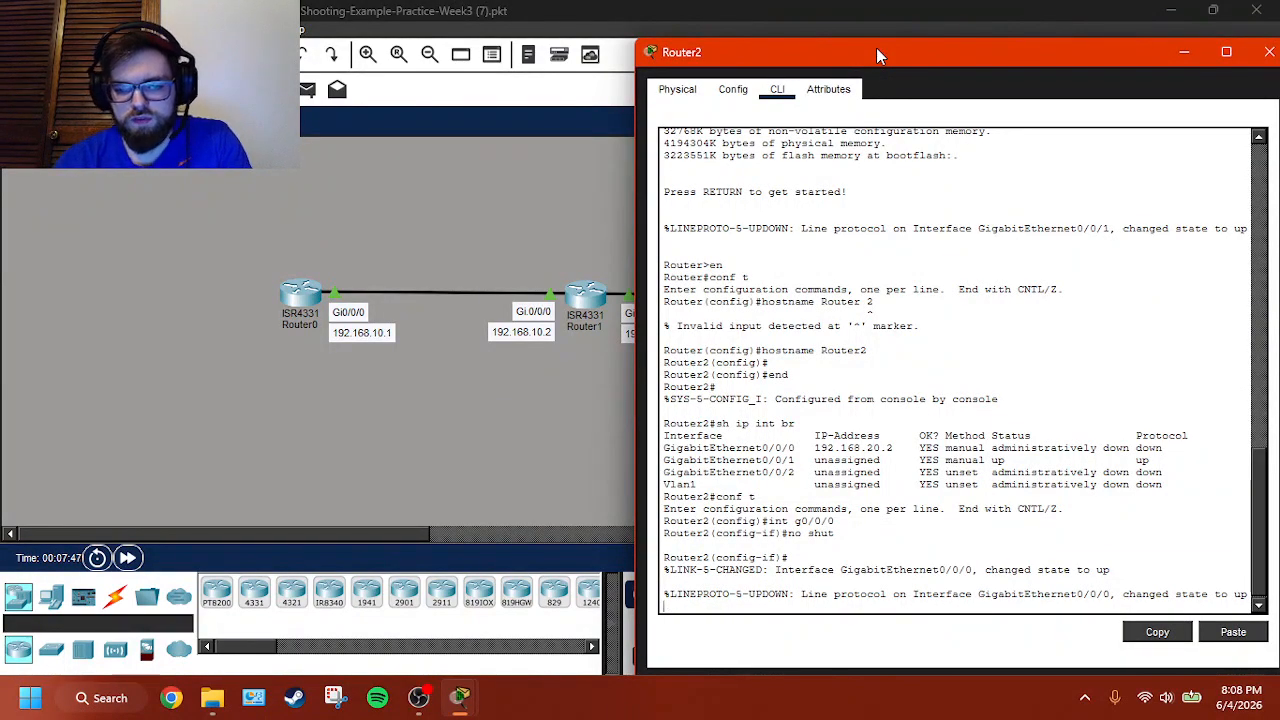
text(end)
key(Return)
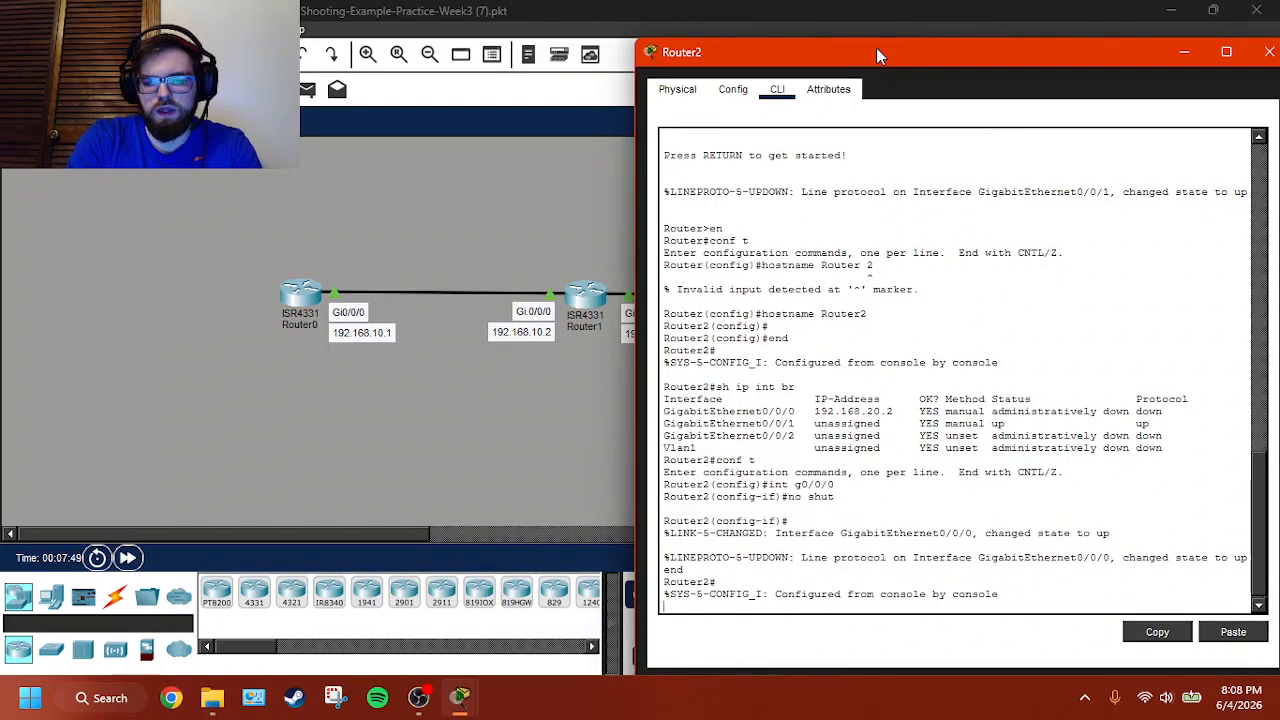
- List Router2's IP interface summary again and compare its addresses with the topology labels
text(conf t)
key(BackSpace)
key(BackSpace)
key(BackSpace)
key(BackSpace)
key(BackSpace)
key(BackSpace)
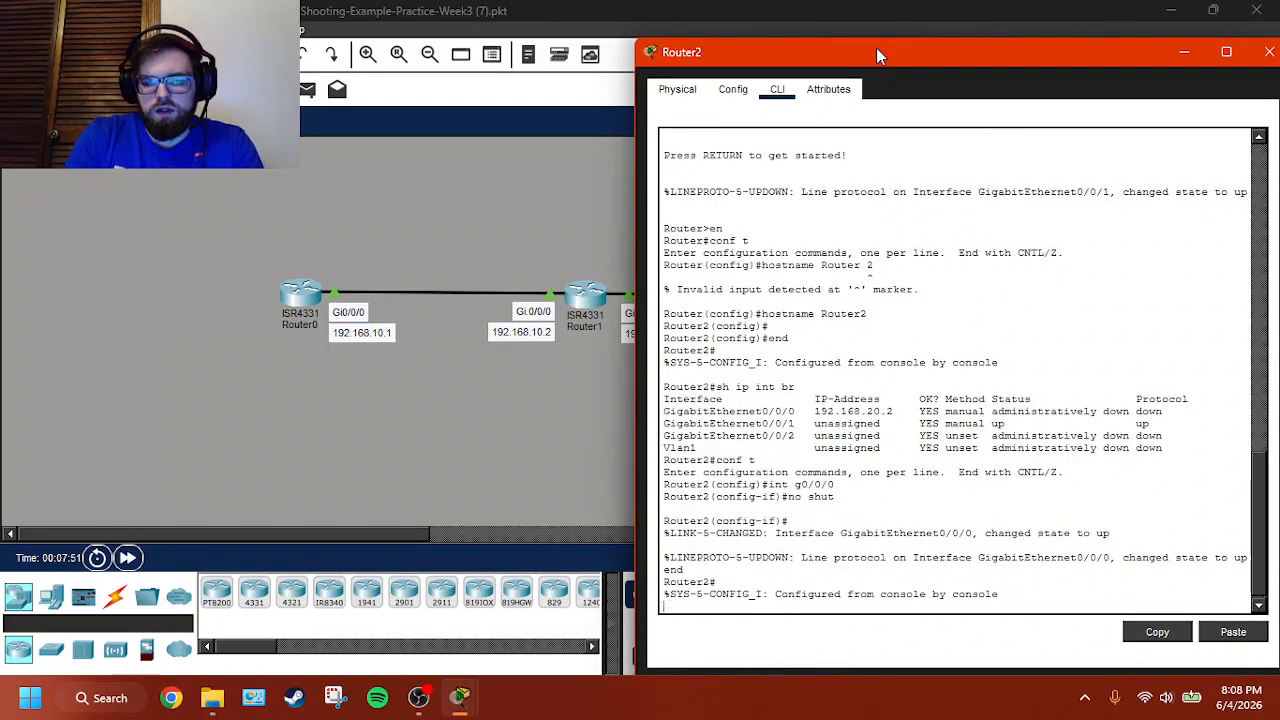
text(sh ip int br)
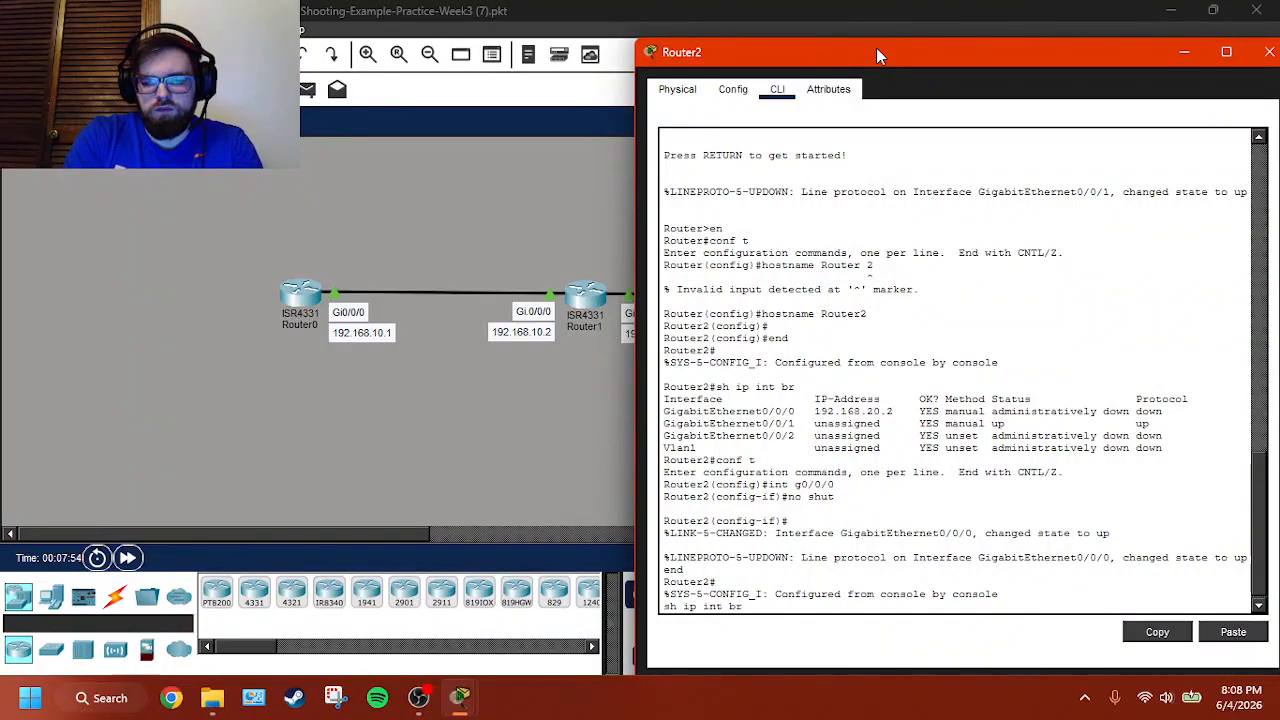
key(Return)
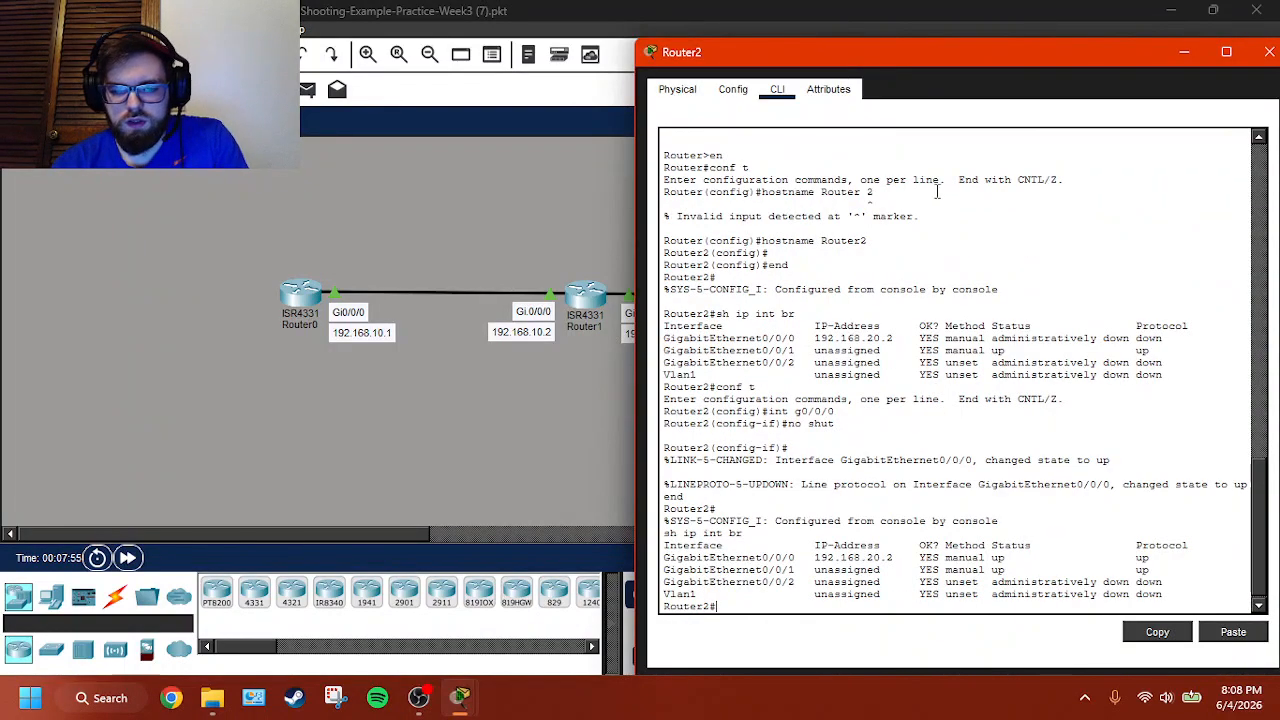
drag(949, 48, 382, 51)
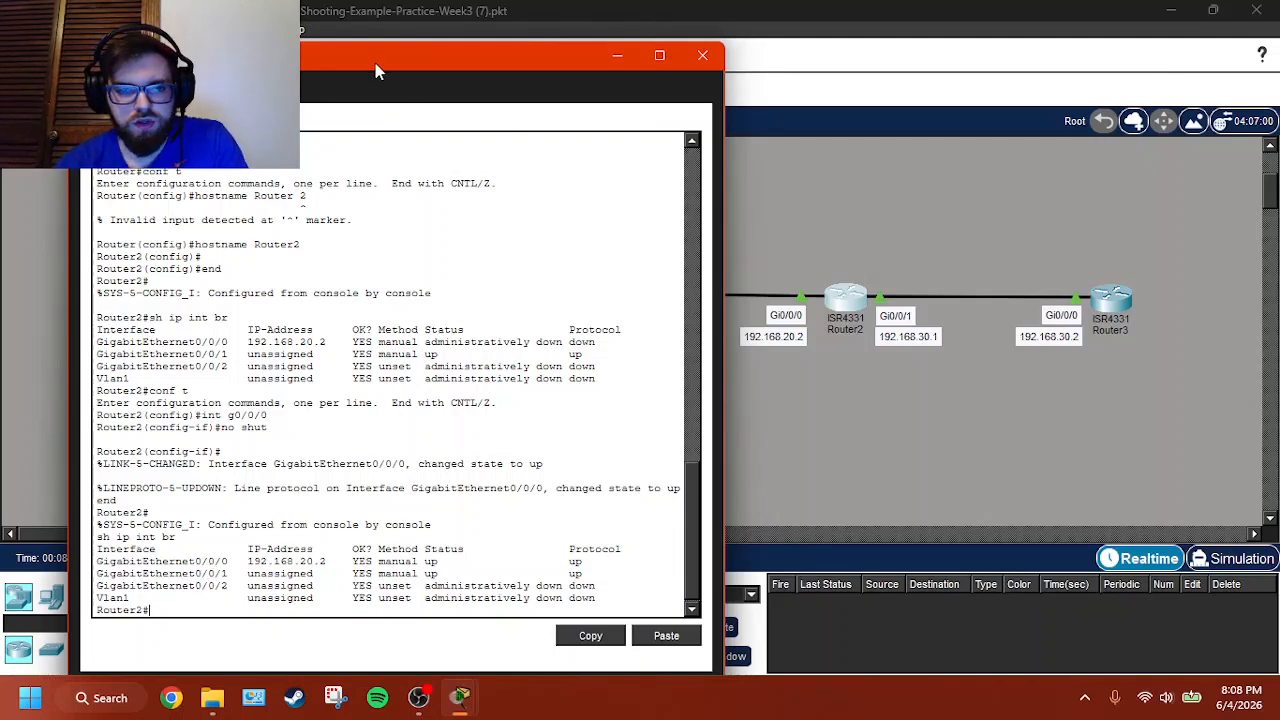
drag(375, 63, 590, 56)
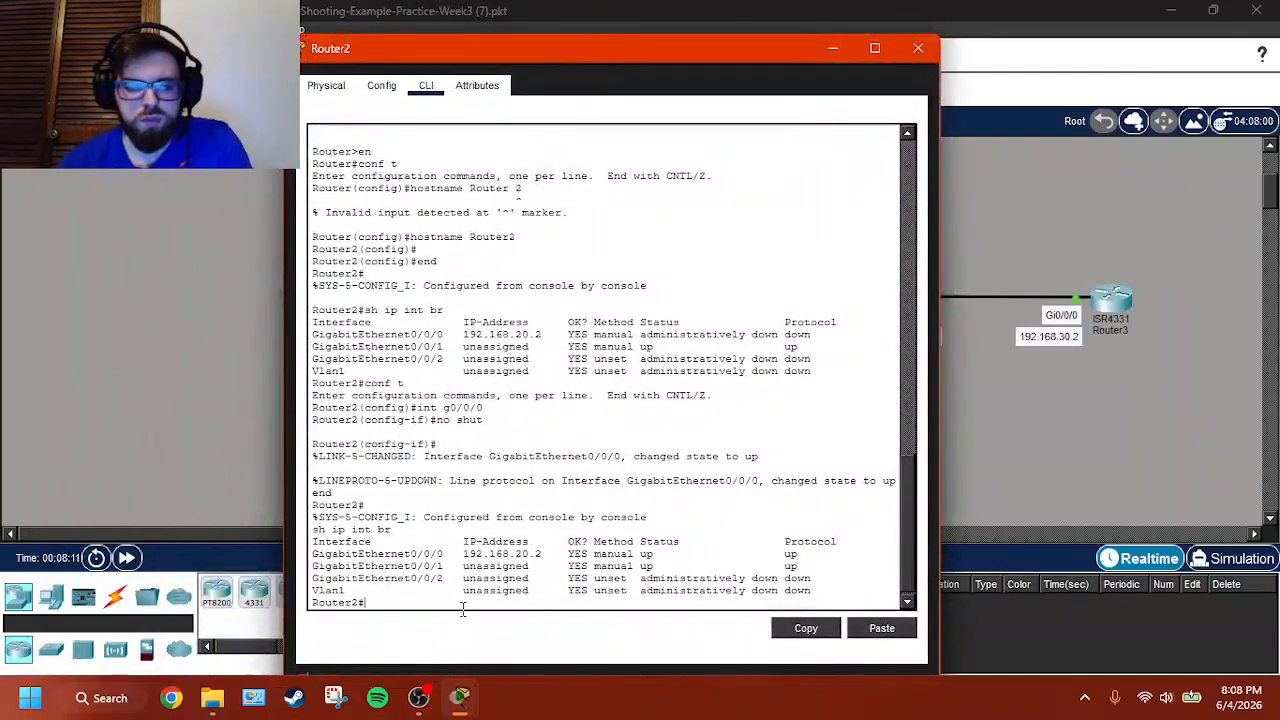
- Assign IP address 192.168.30.1 with mask 255.255.255.0 to Router2's interface g0/0/1 from configuration mode
text(conf t)
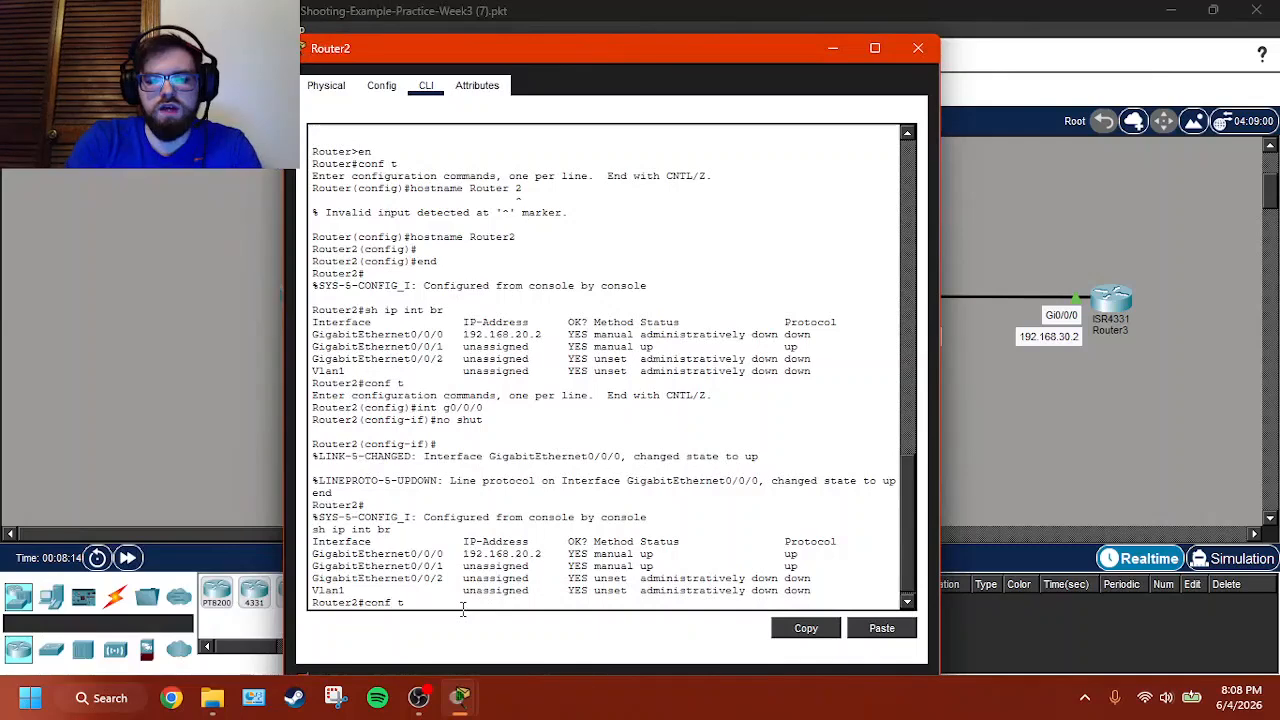
key(Return)
text(i)
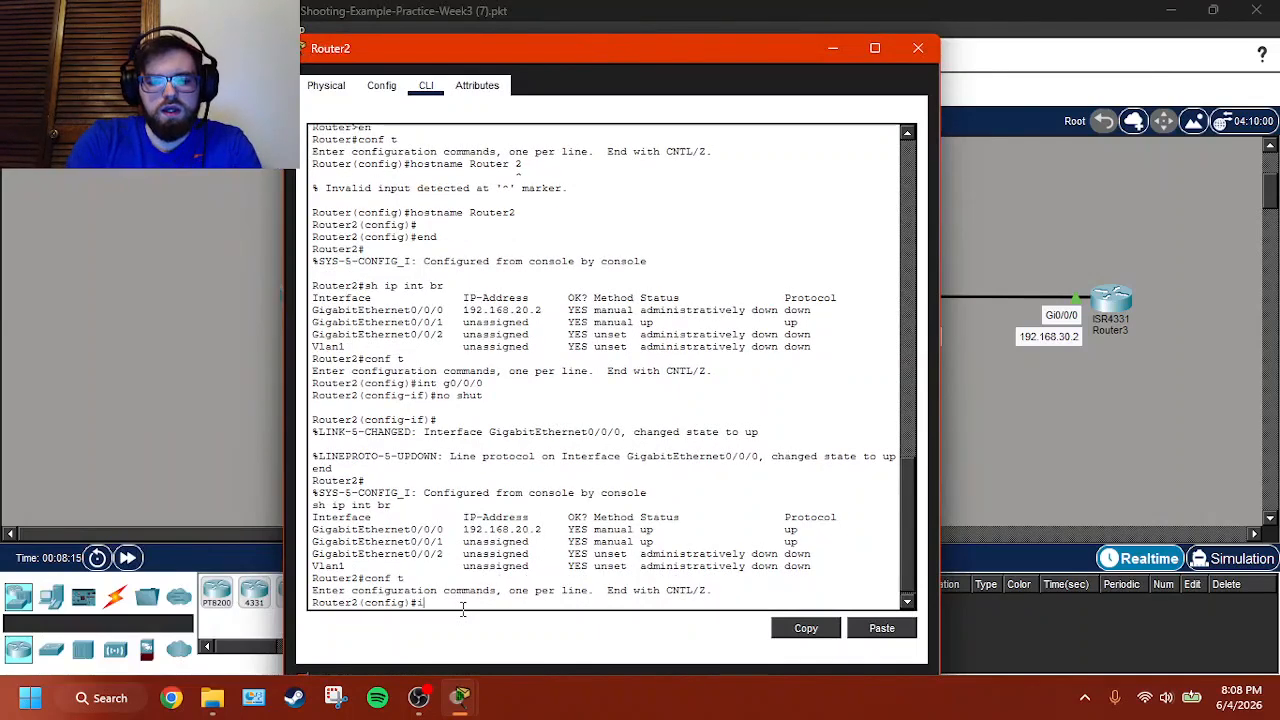
text(nt g0/0/)
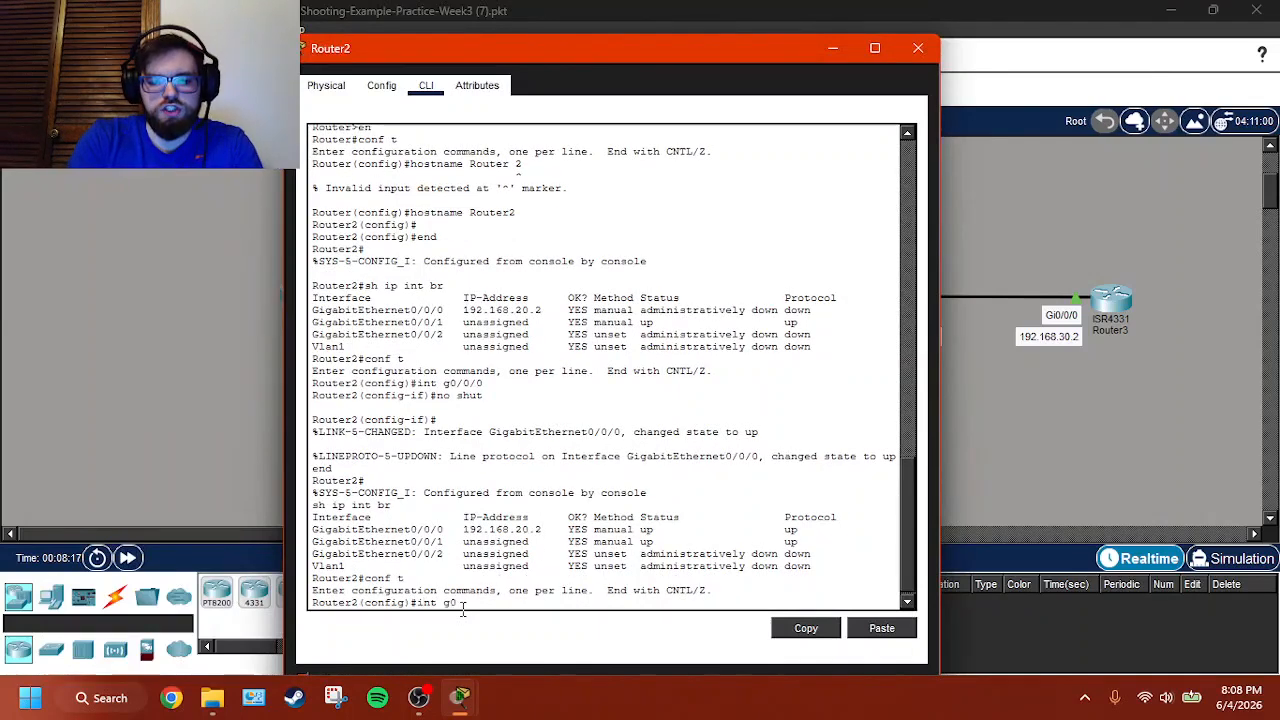
text(1)
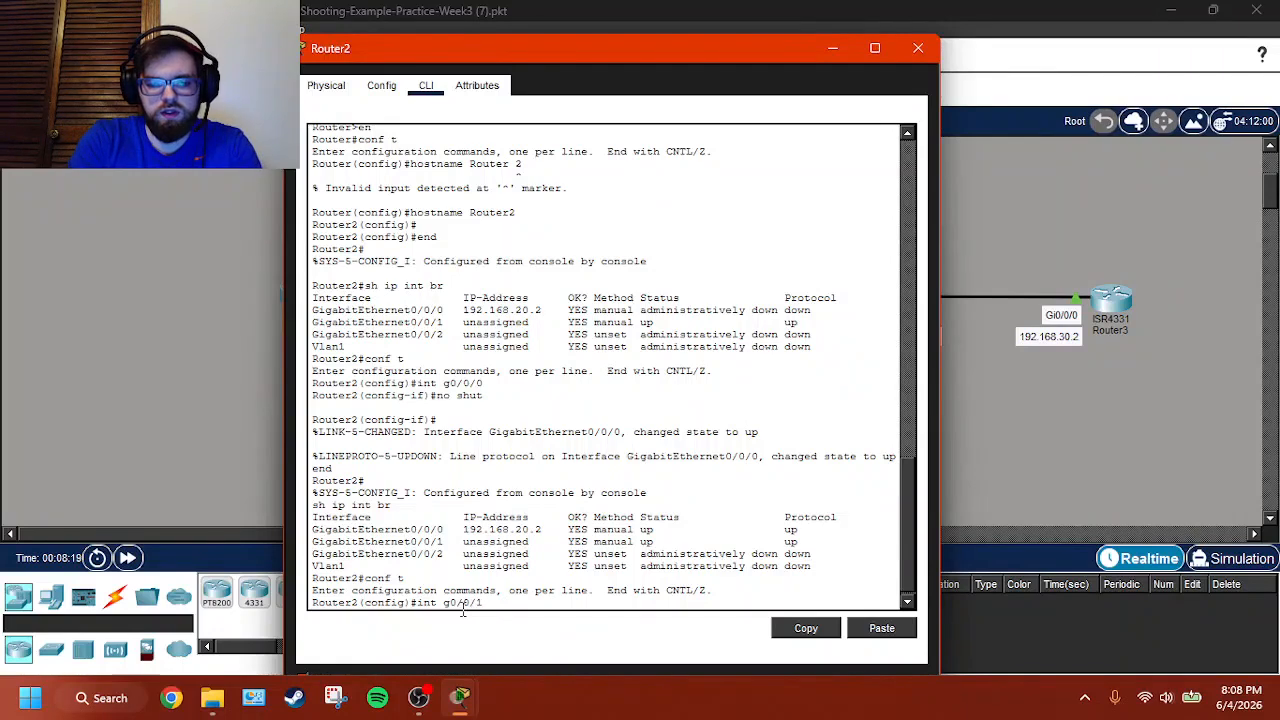
key(Return)
text(ip add)
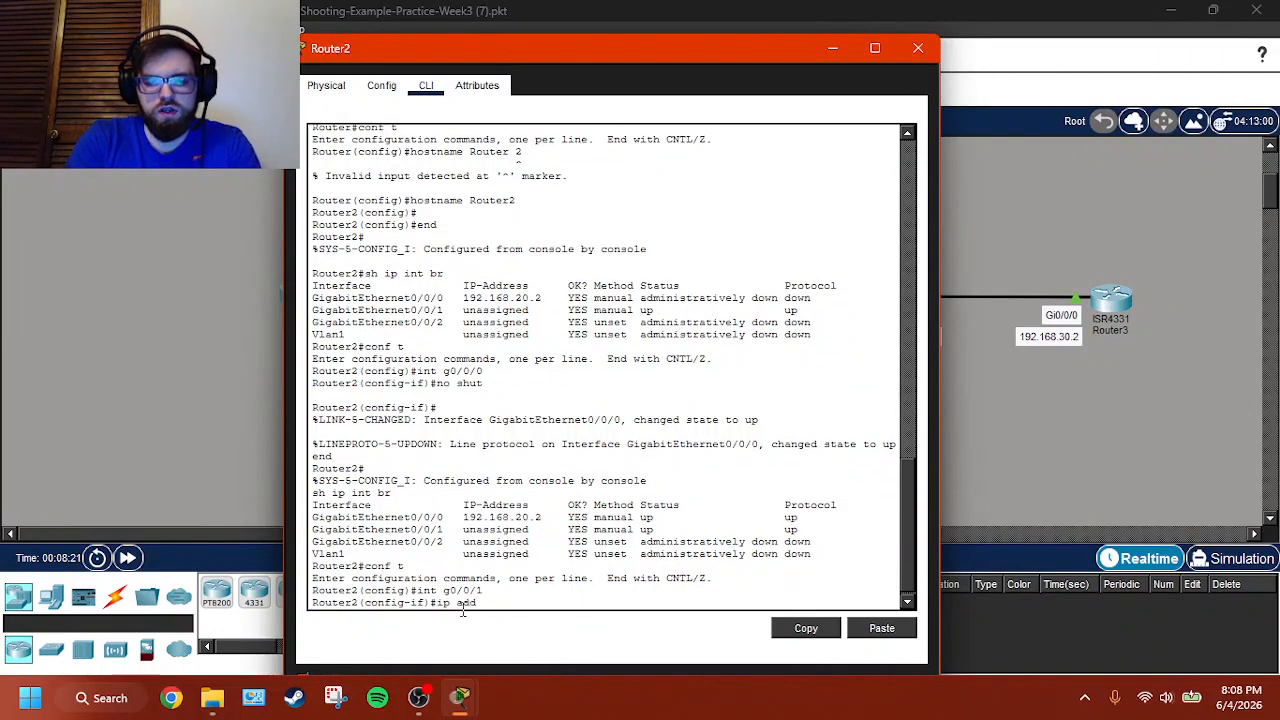
text( 192.168.)
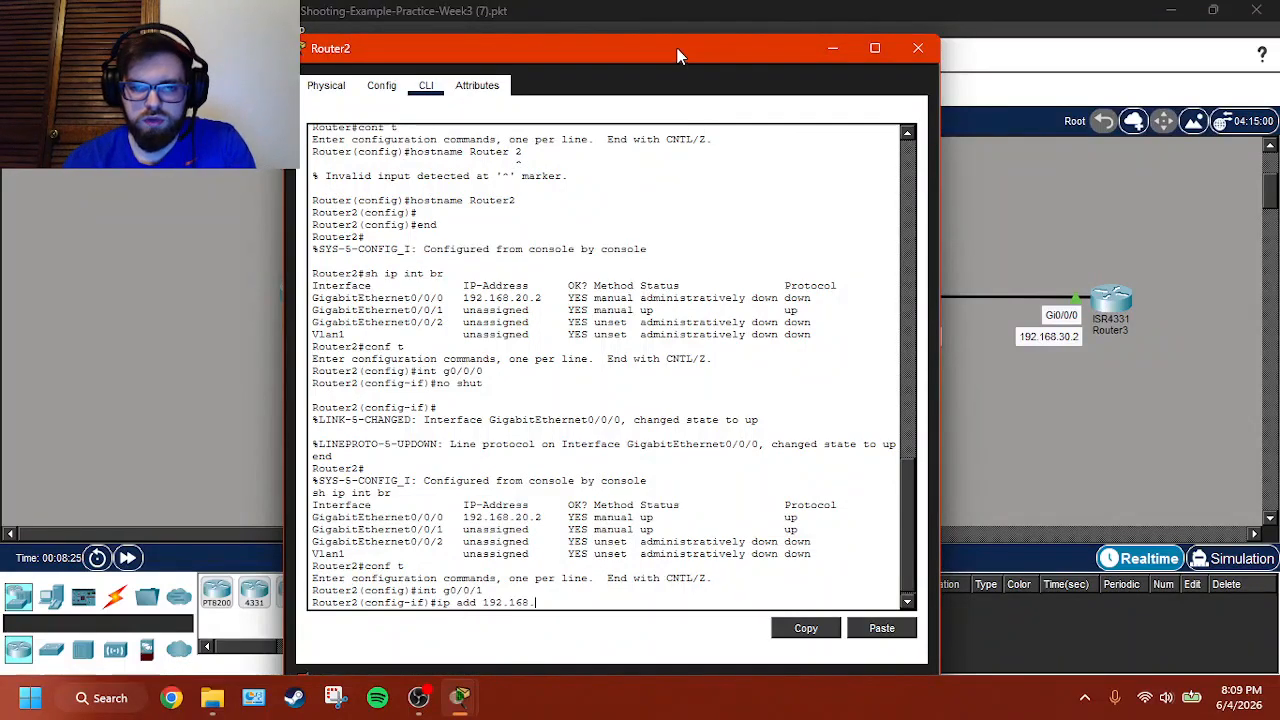
drag(679, 57, 546, 54)
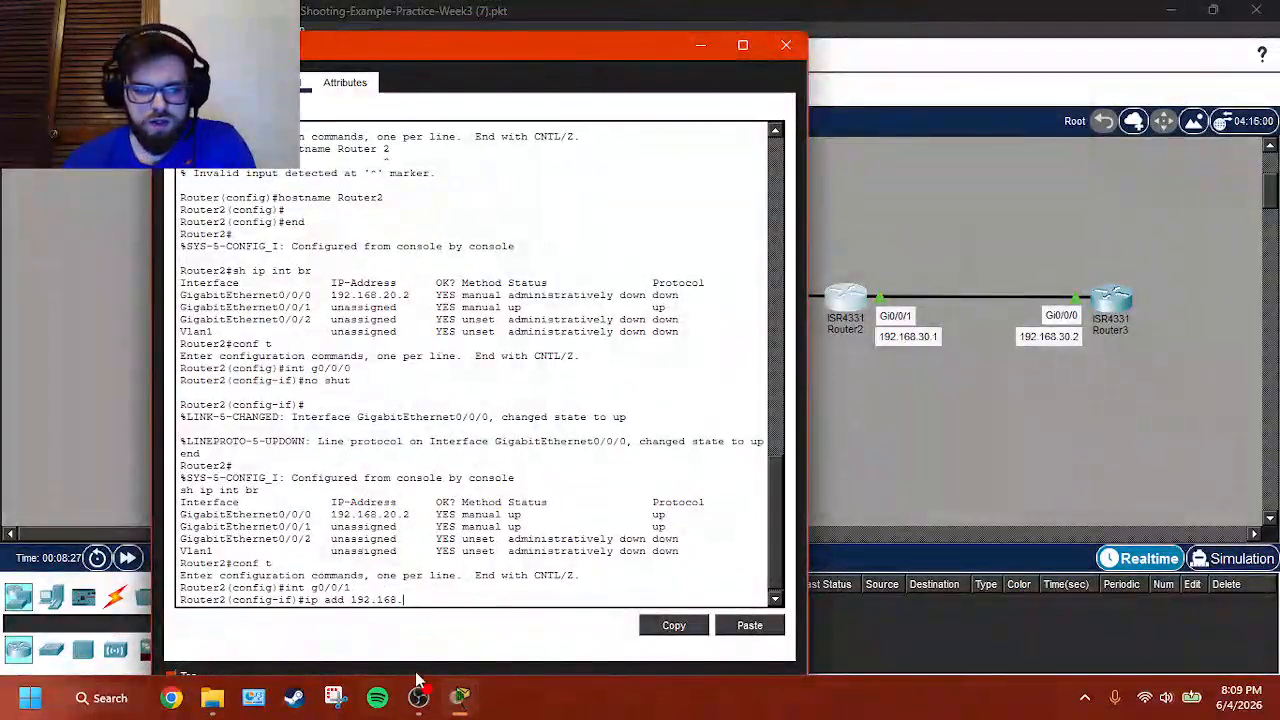
text(30)
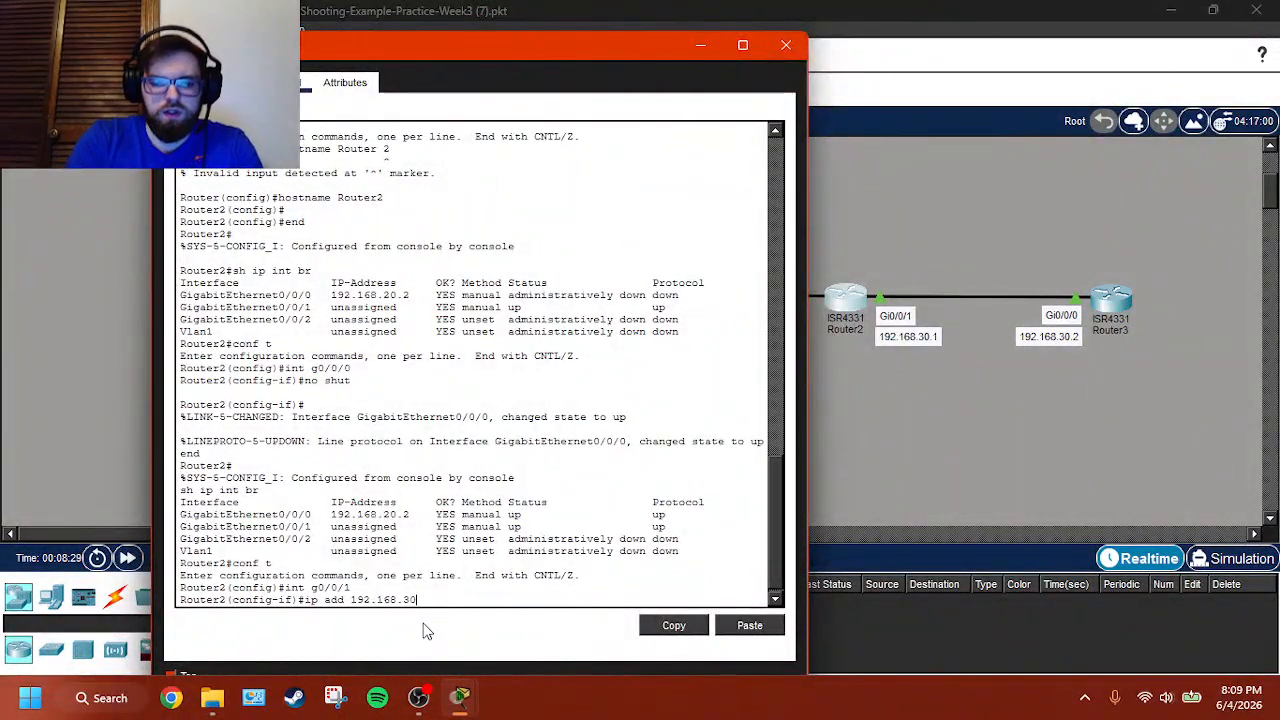
text(.1 255.255.255.0)
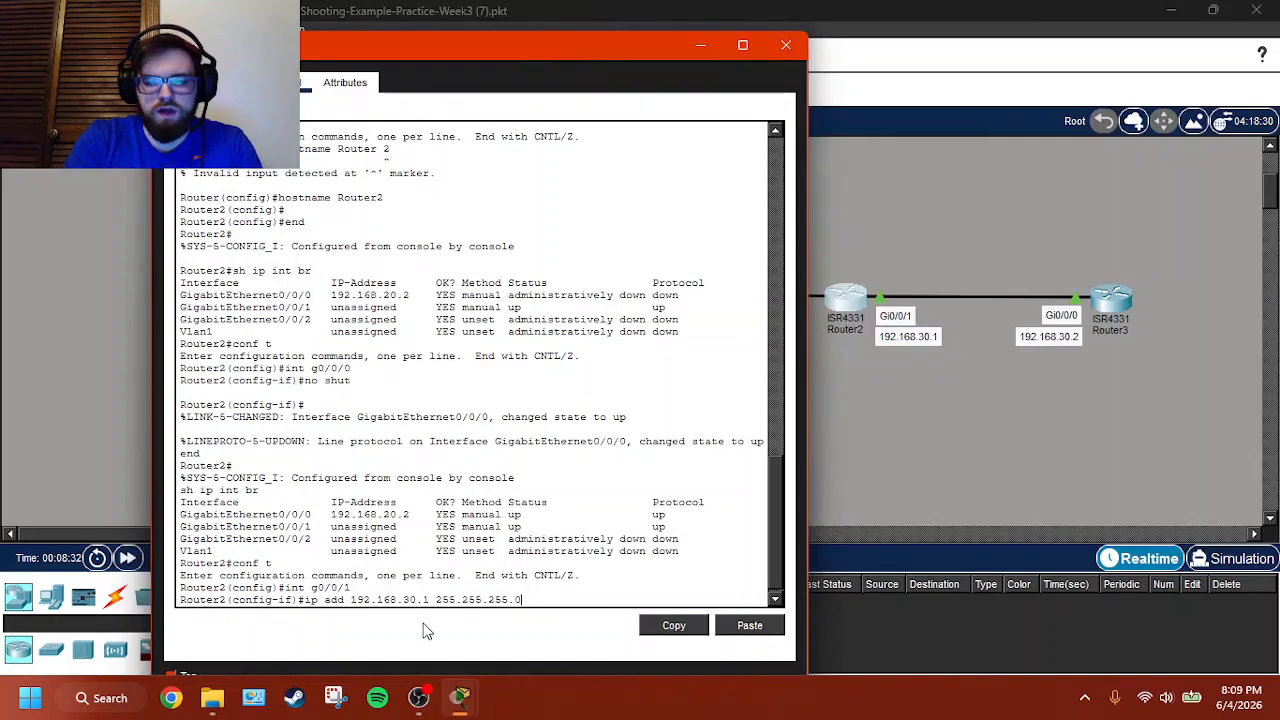
key(Return)
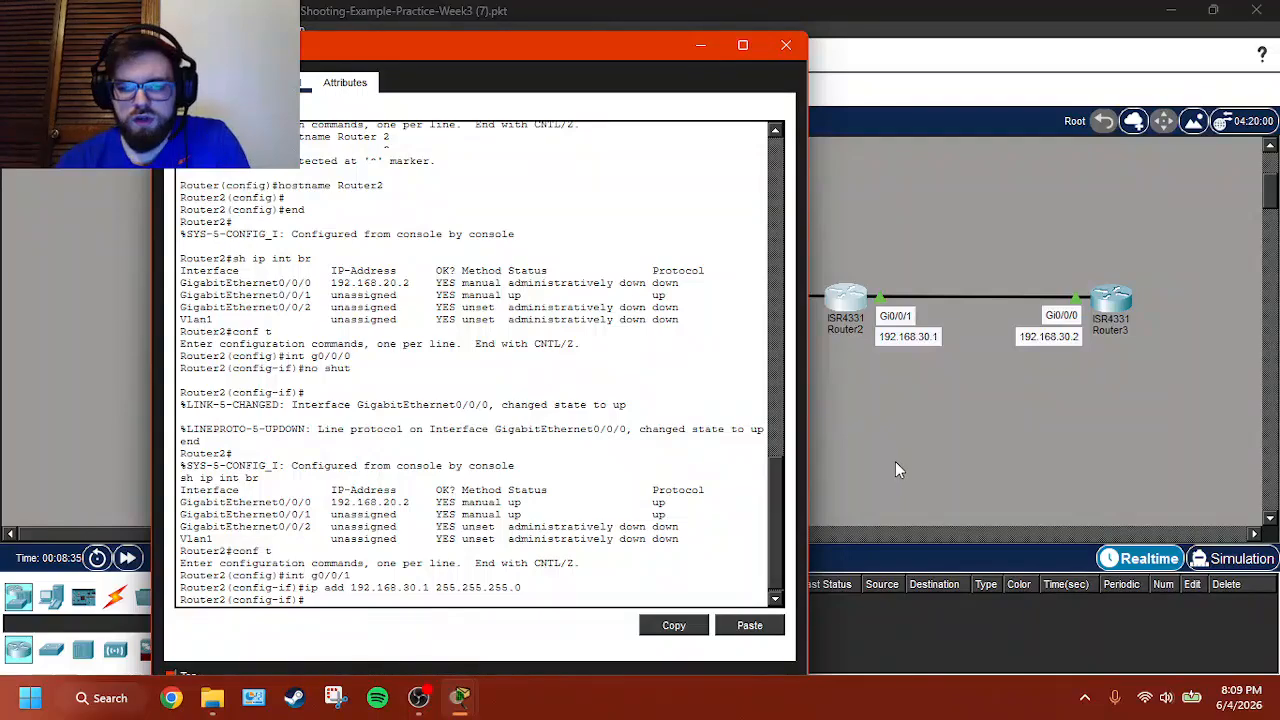
- Leave configuration mode on Router2 and check the new address in its IP interface summary
text(end)
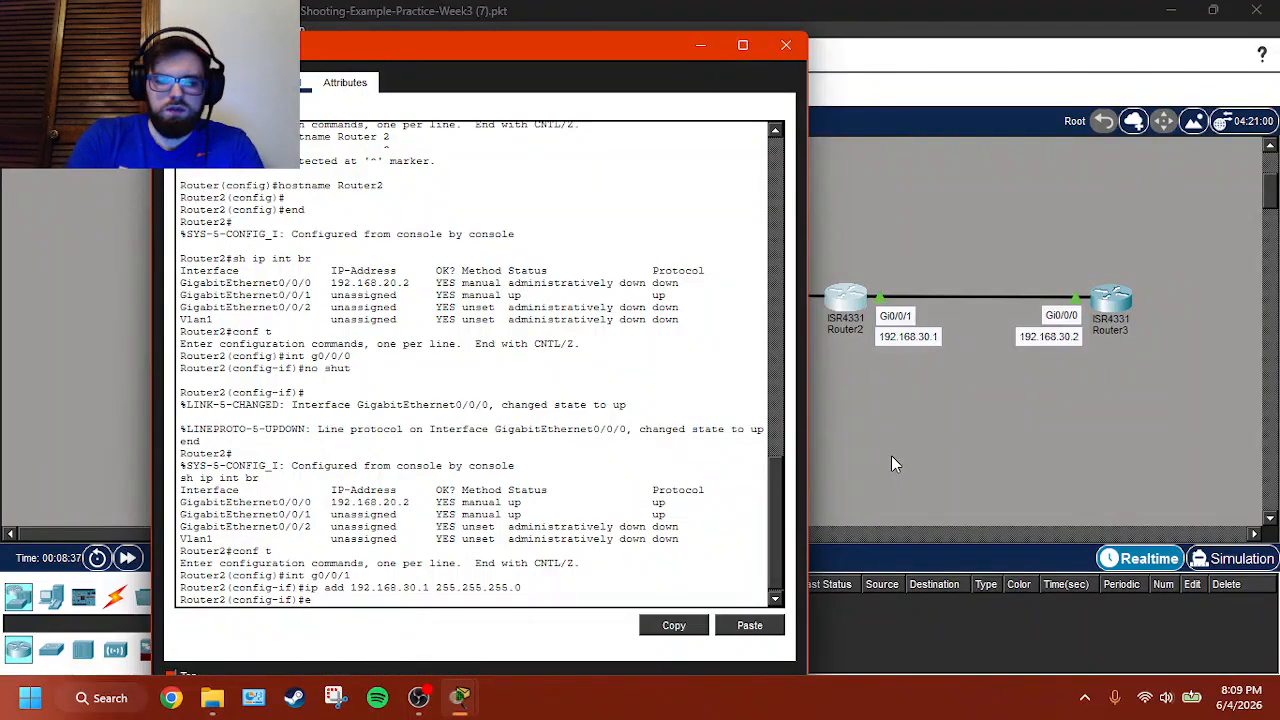
key(Return)
text(sh ip int br)
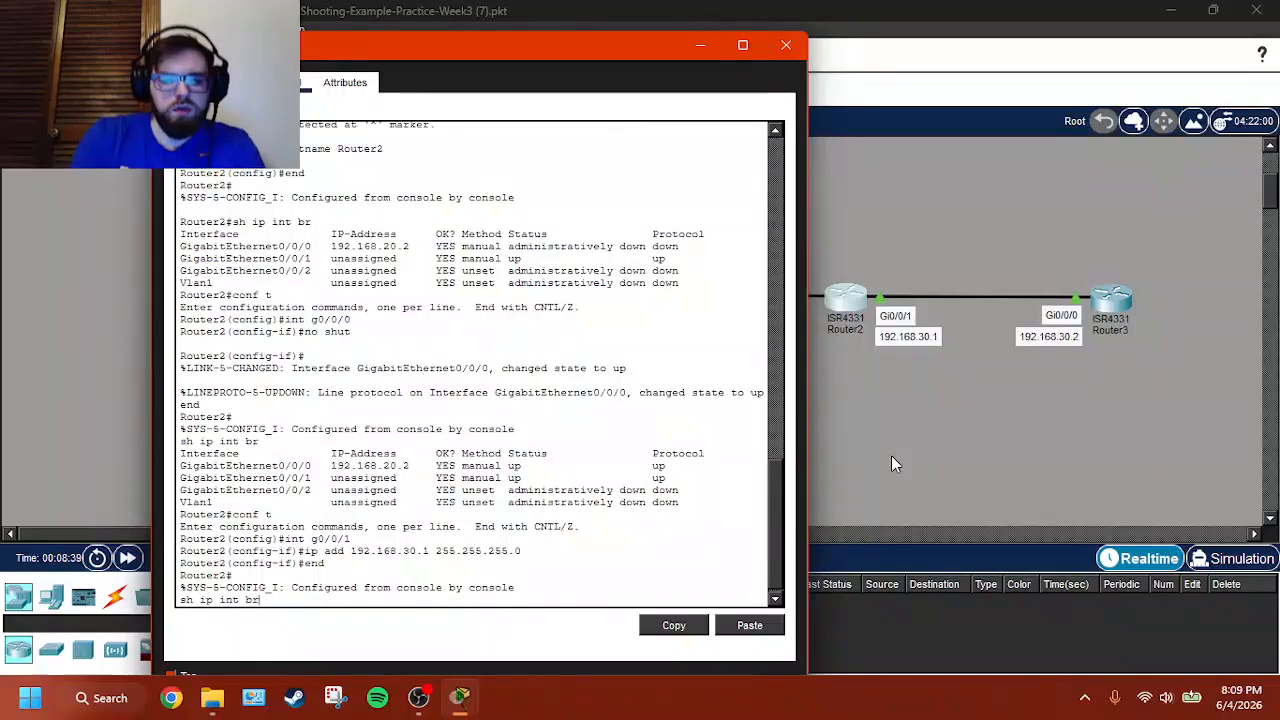
key(Return)
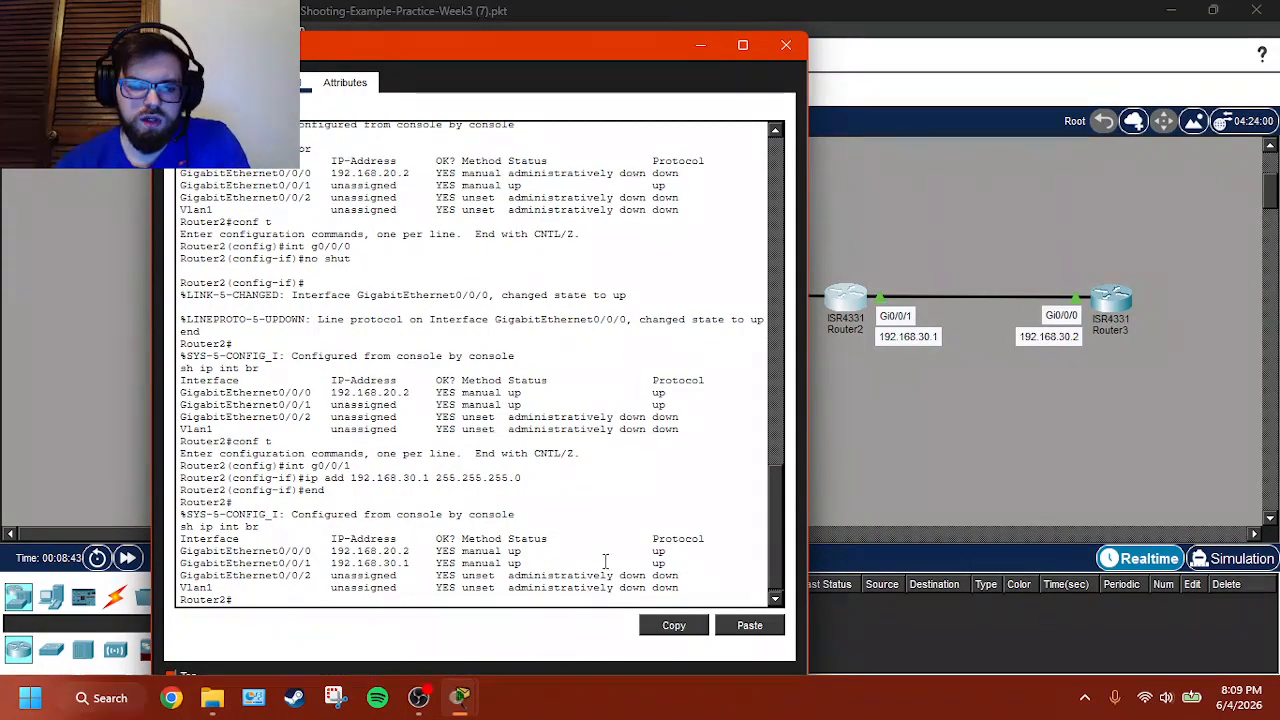
- Go back to Router0's command line and ping 192.168.30.2 twice
click(1021, 382)
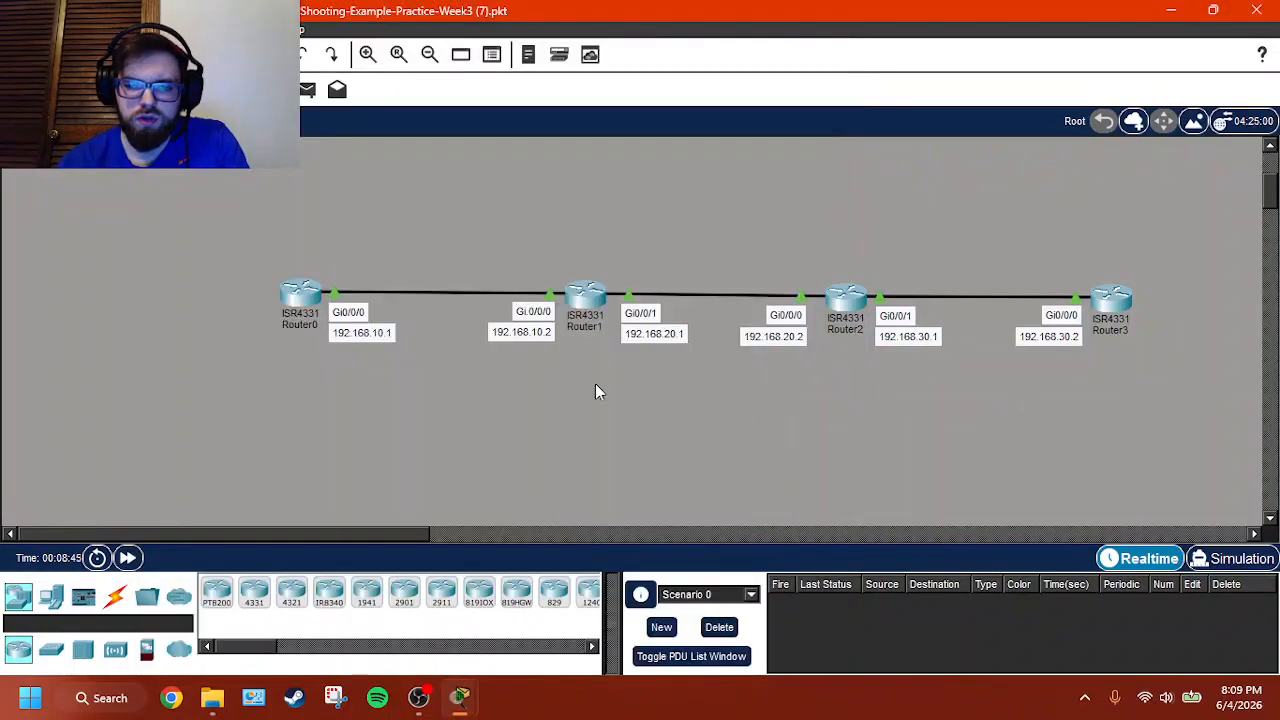
click(300, 297)
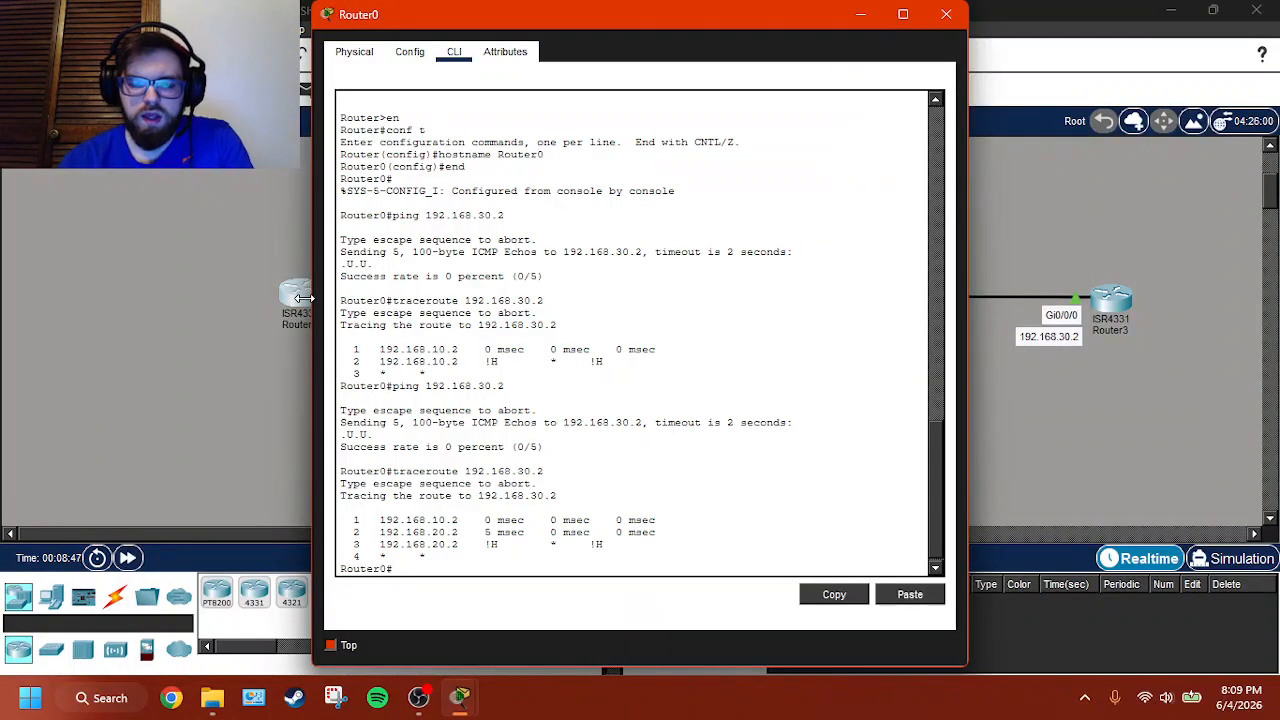
key(Up)
key(Up)
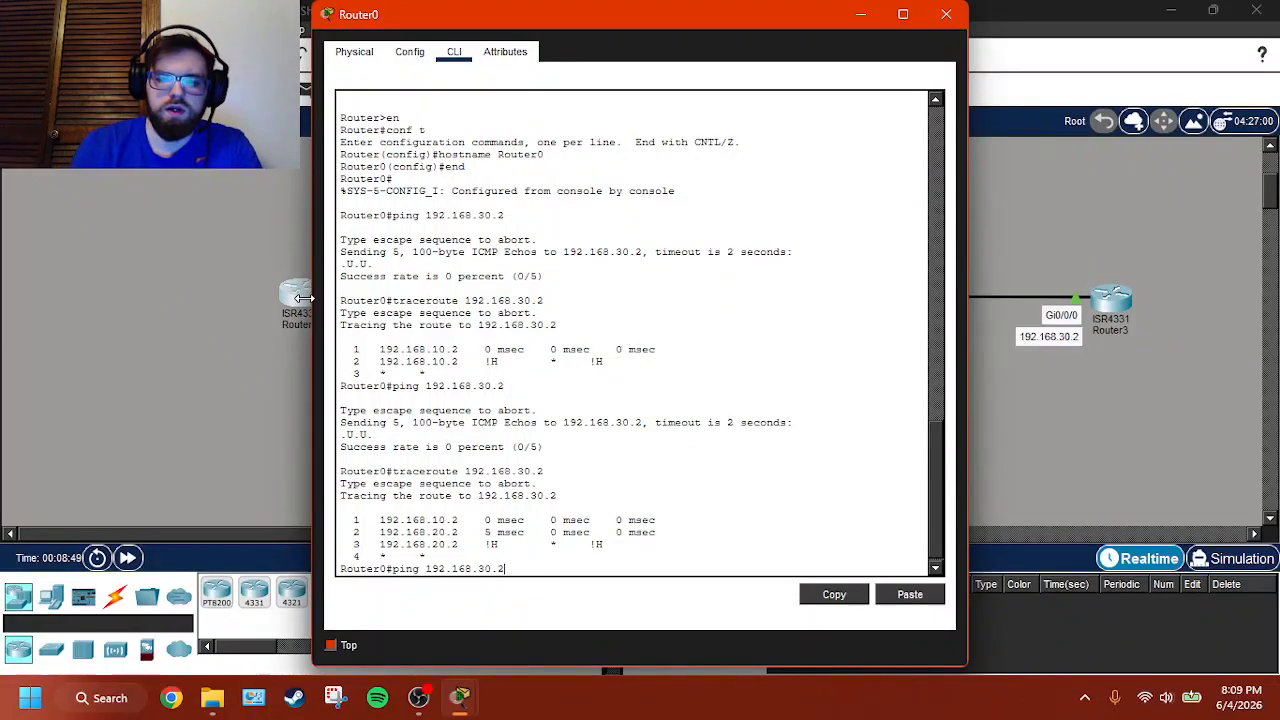
key(Return)
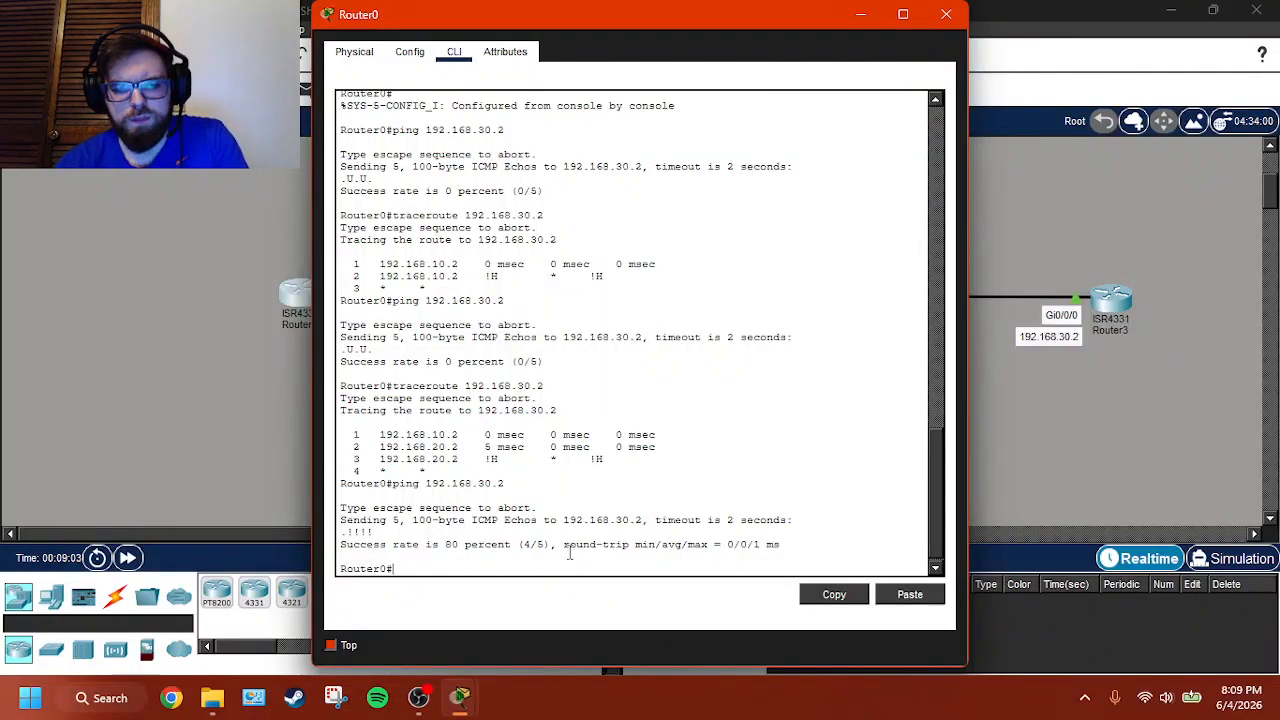
key(Up)
key(Return)
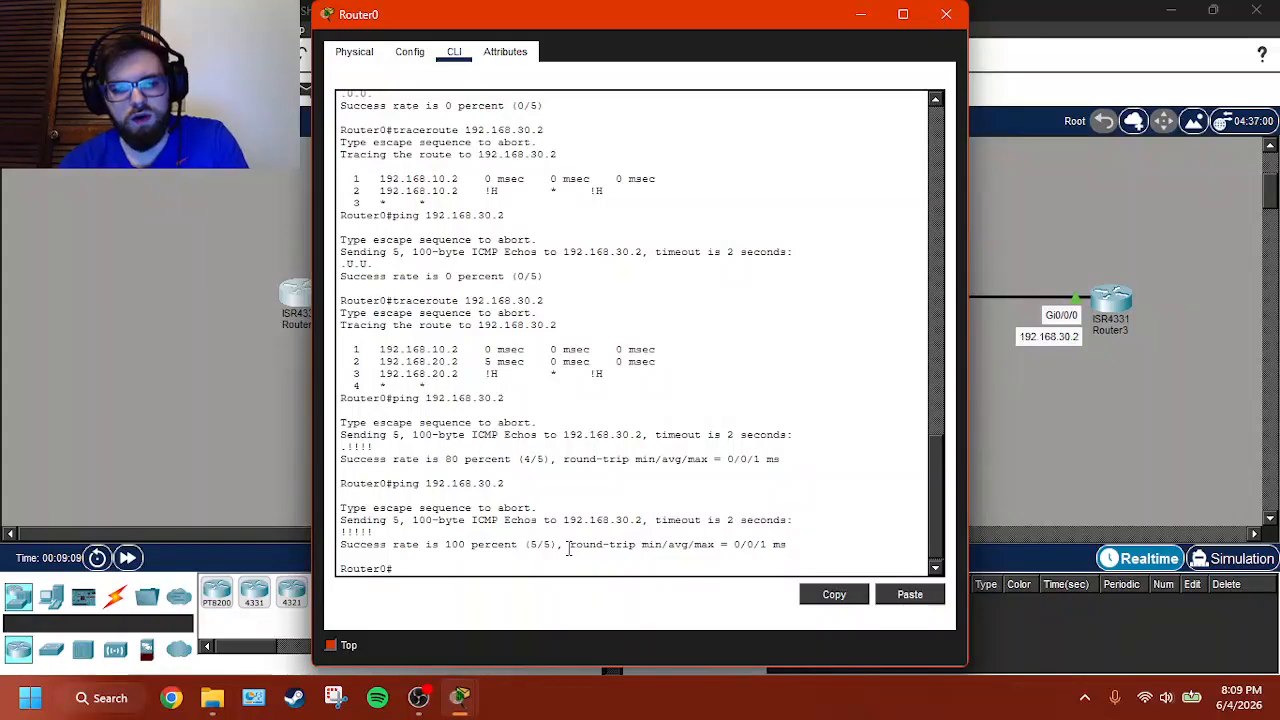
- Open Router3's command line and exit global configuration mode to the privileged prompt
click(1096, 454)
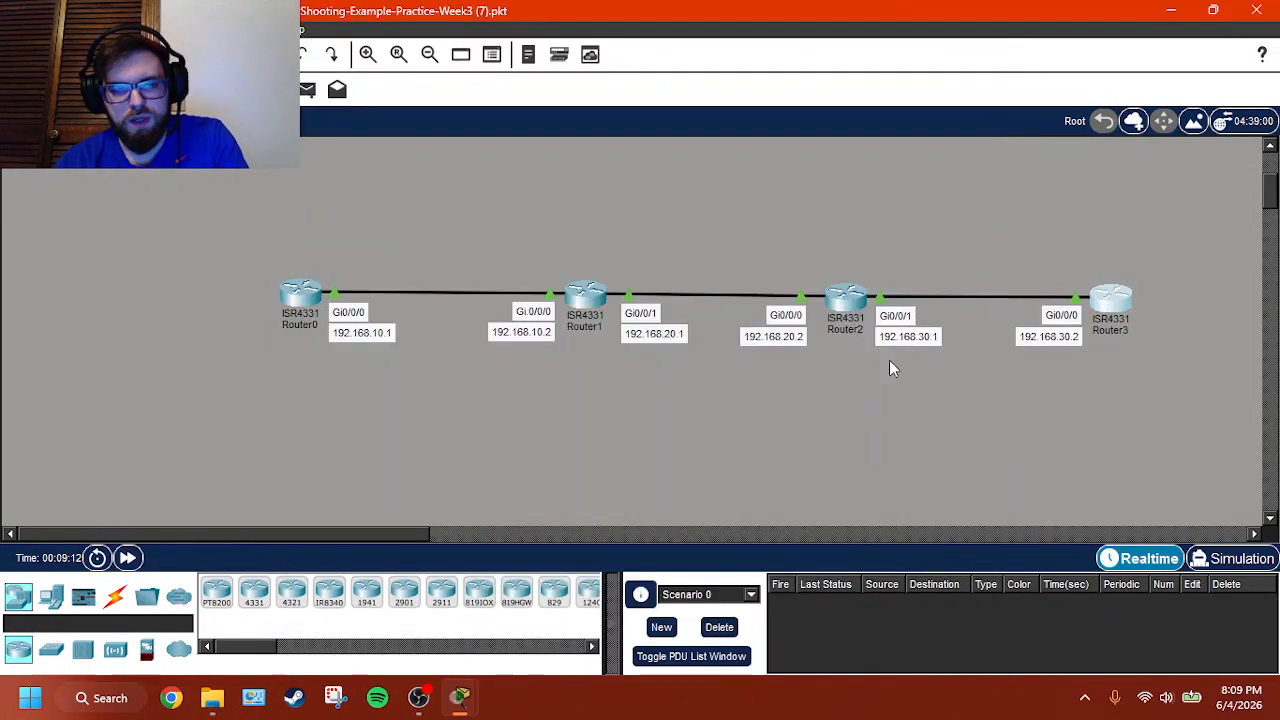
click(1110, 297)
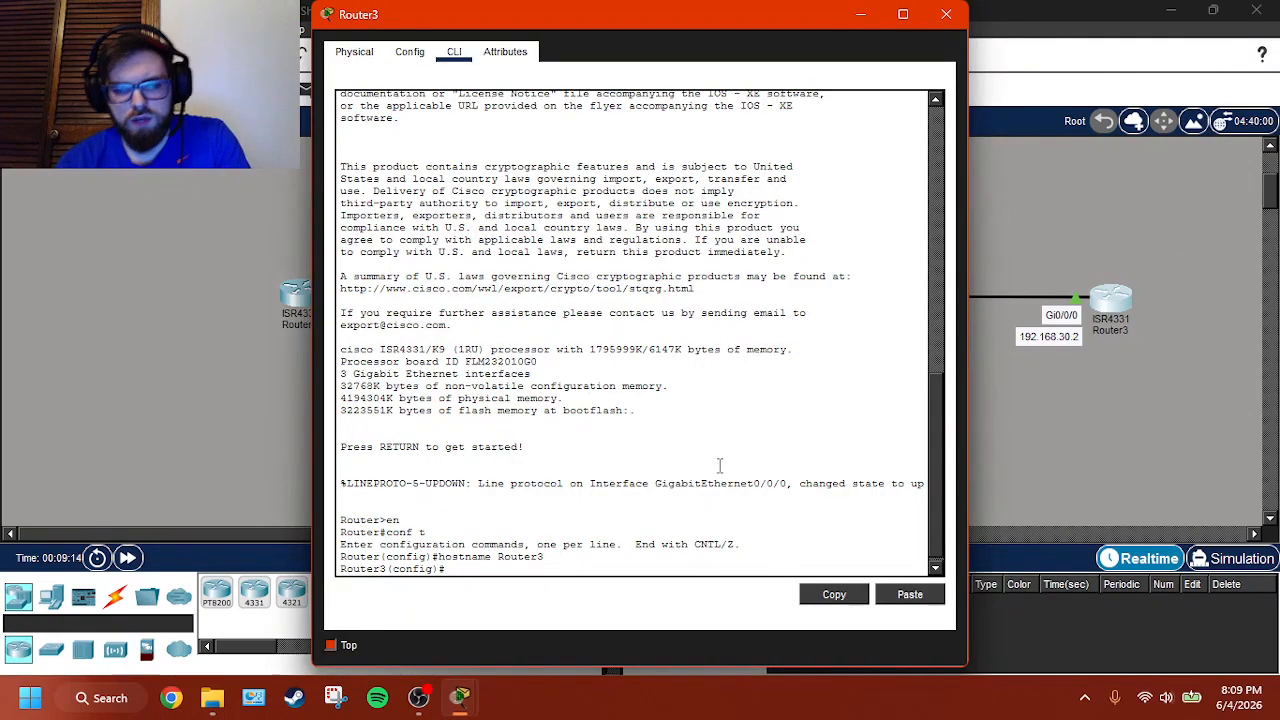
text(ping)
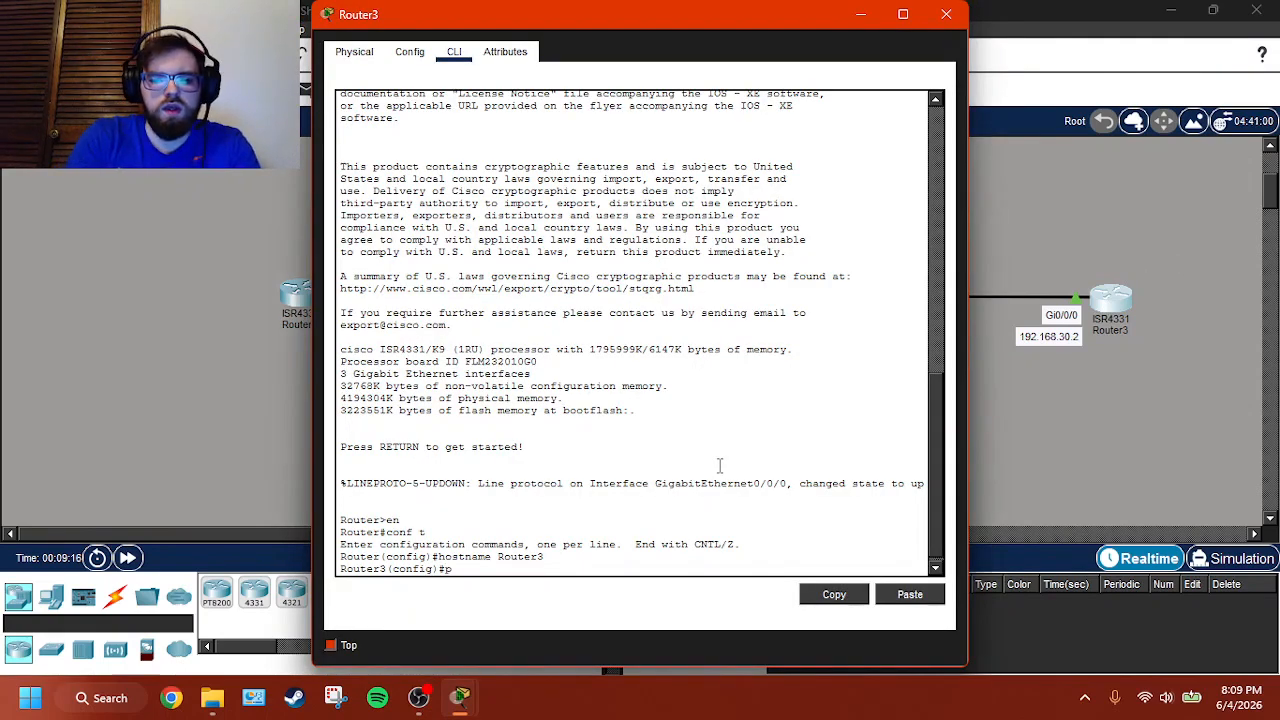
key(BackSpace)
key(BackSpace)
key(BackSpace)
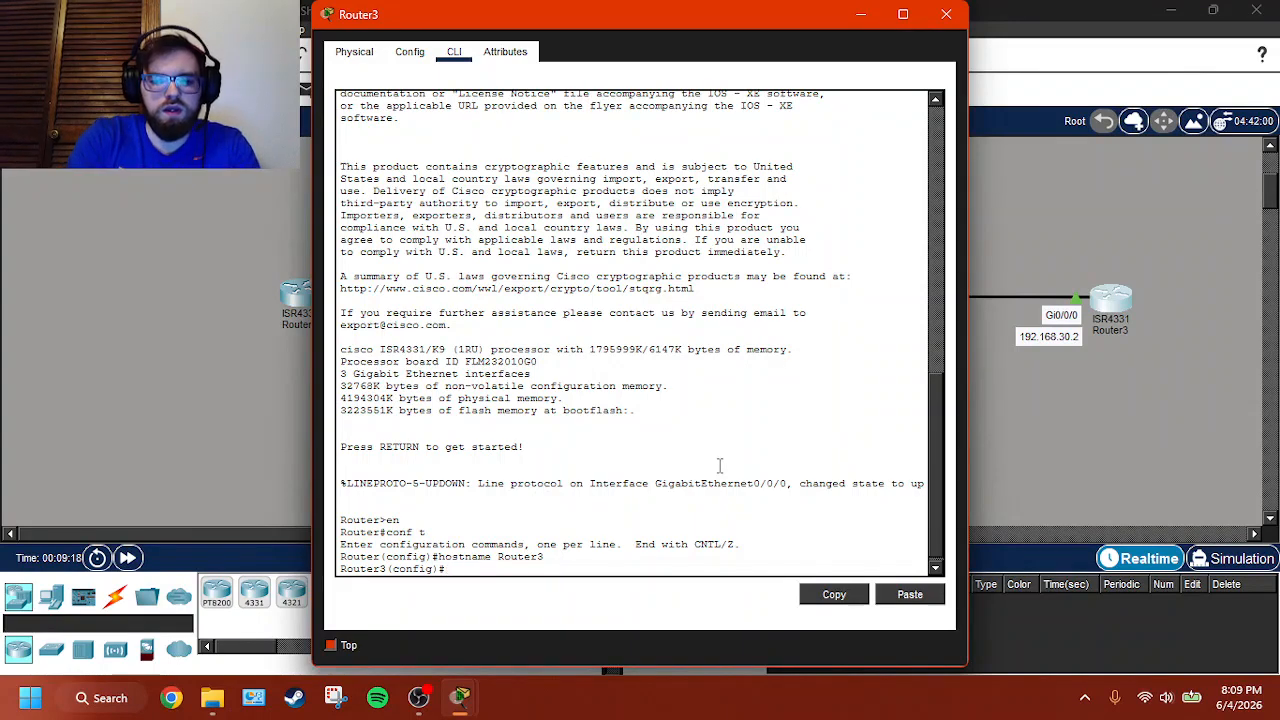
text(exit)
key(Return)
key(Return)
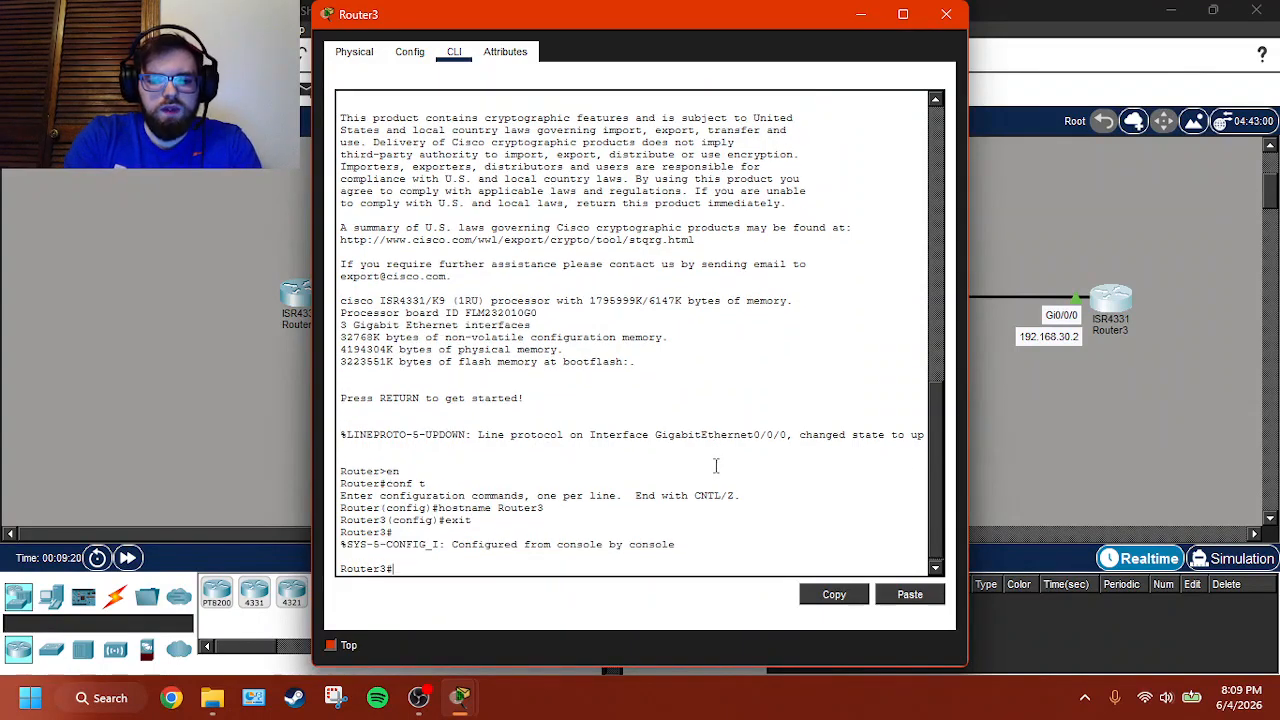
- Ping 192.168.10.1 from Router3's privileged prompt
text(ping 192.1)
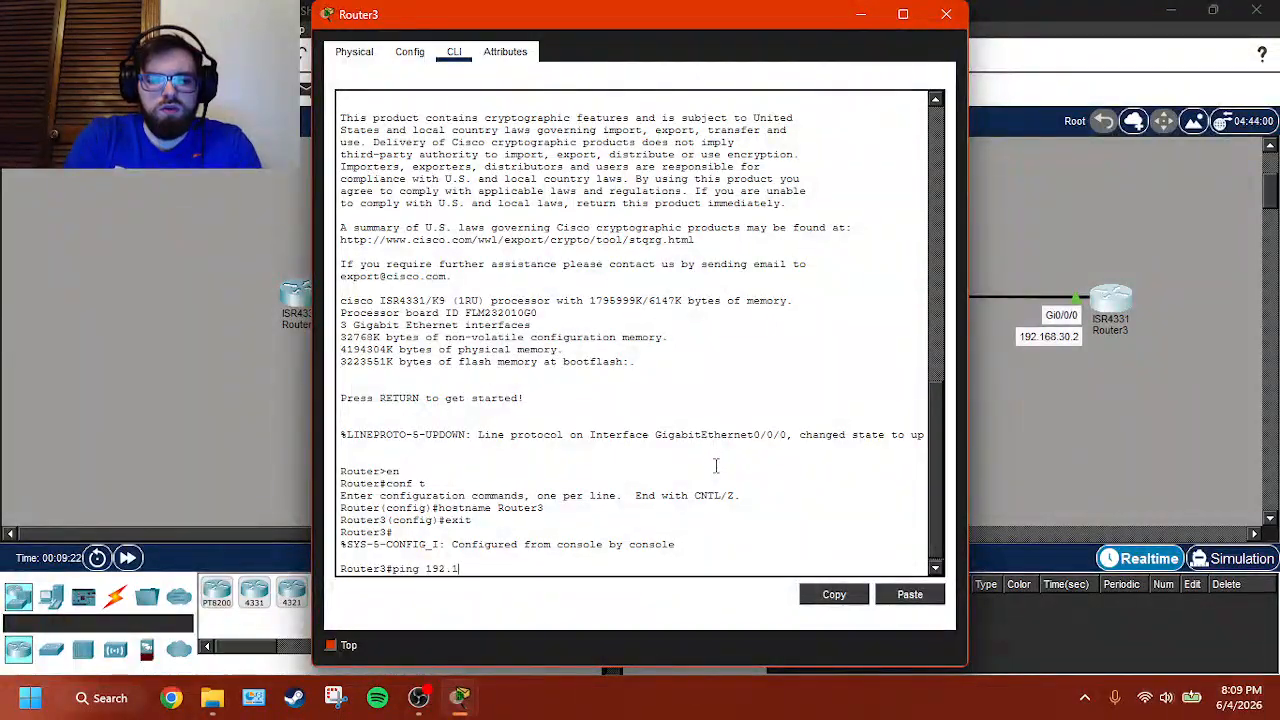
text(68.10.1)
key(Return)
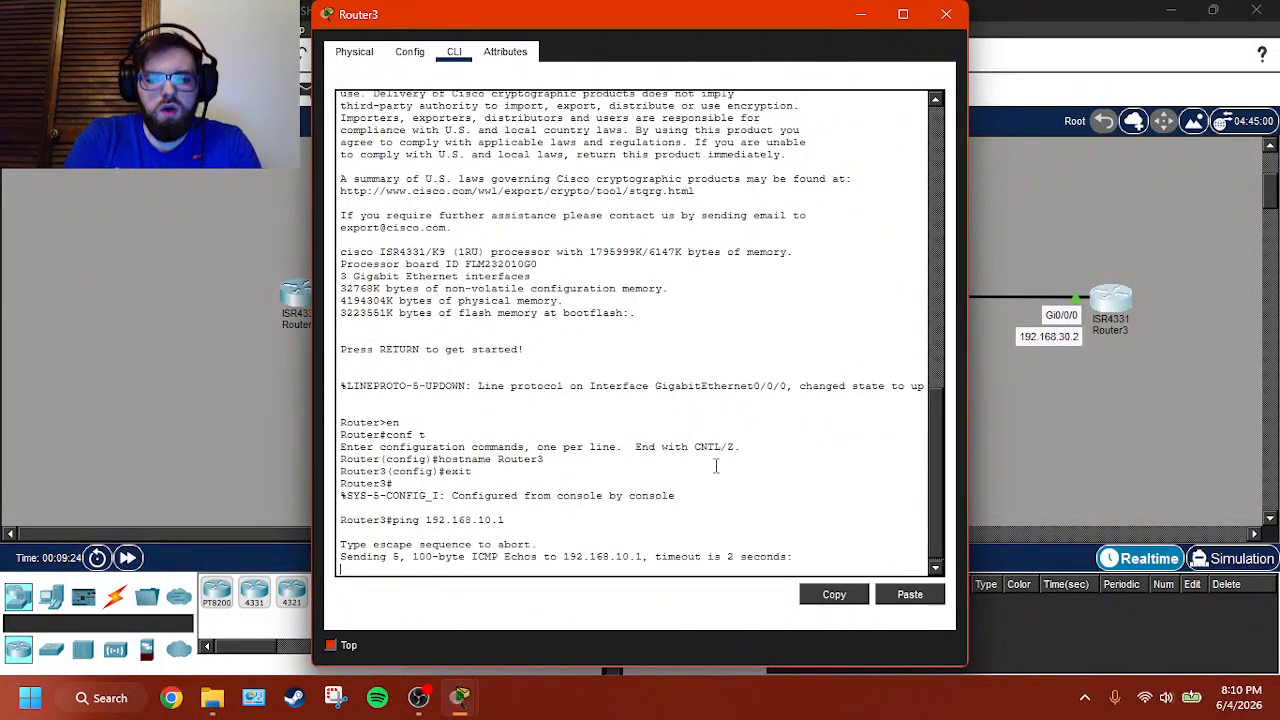
- Trace the route from Router3 to 192.168.10.1
drag(681, 25, 824, 47)
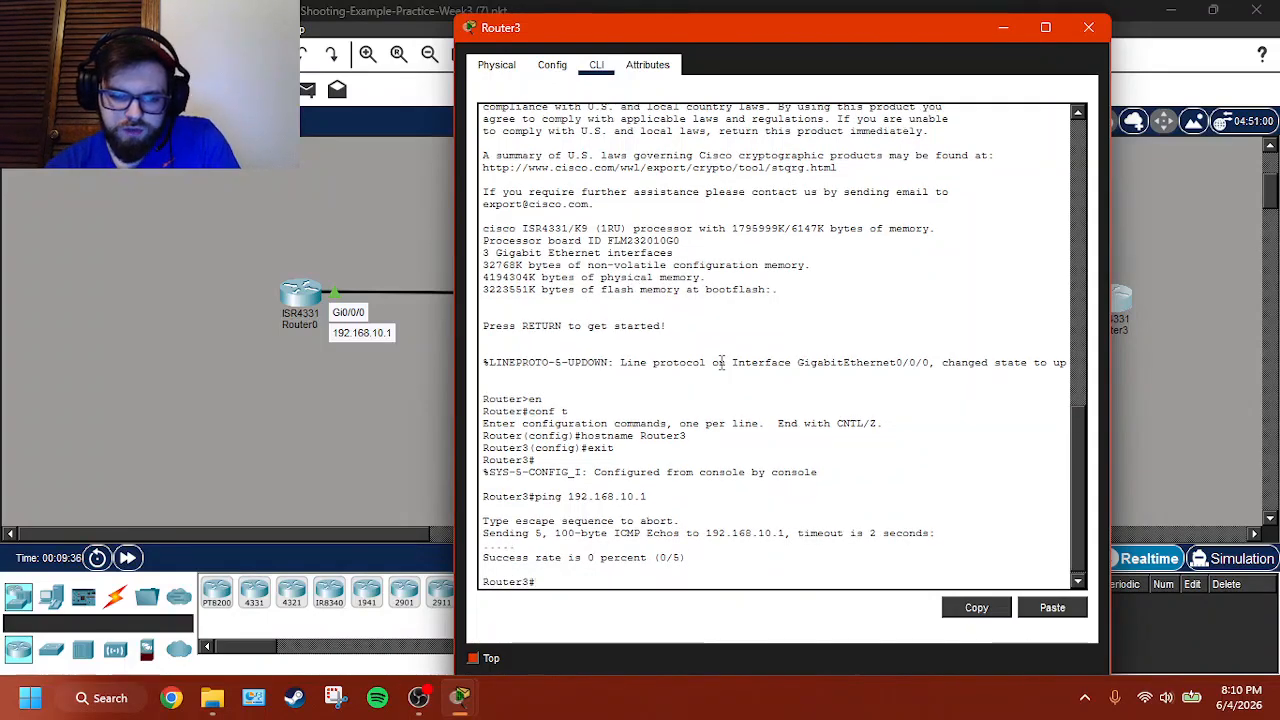
text(tr)
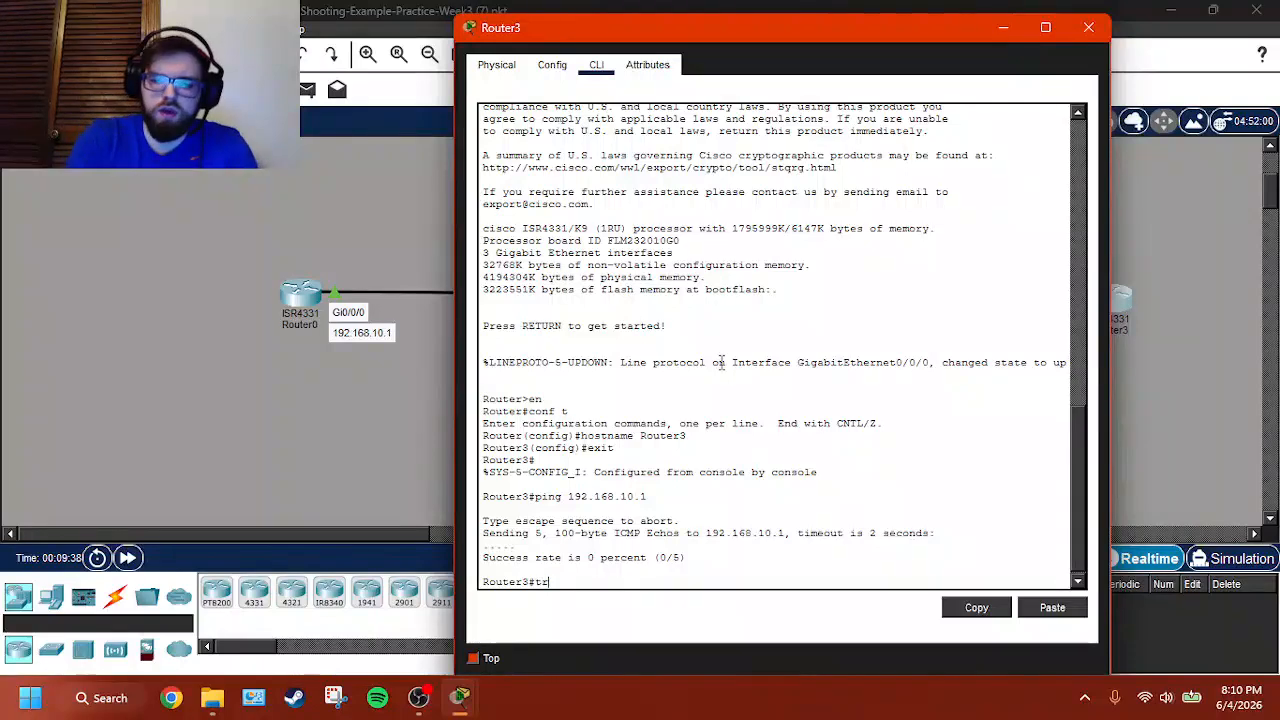
text(acero)
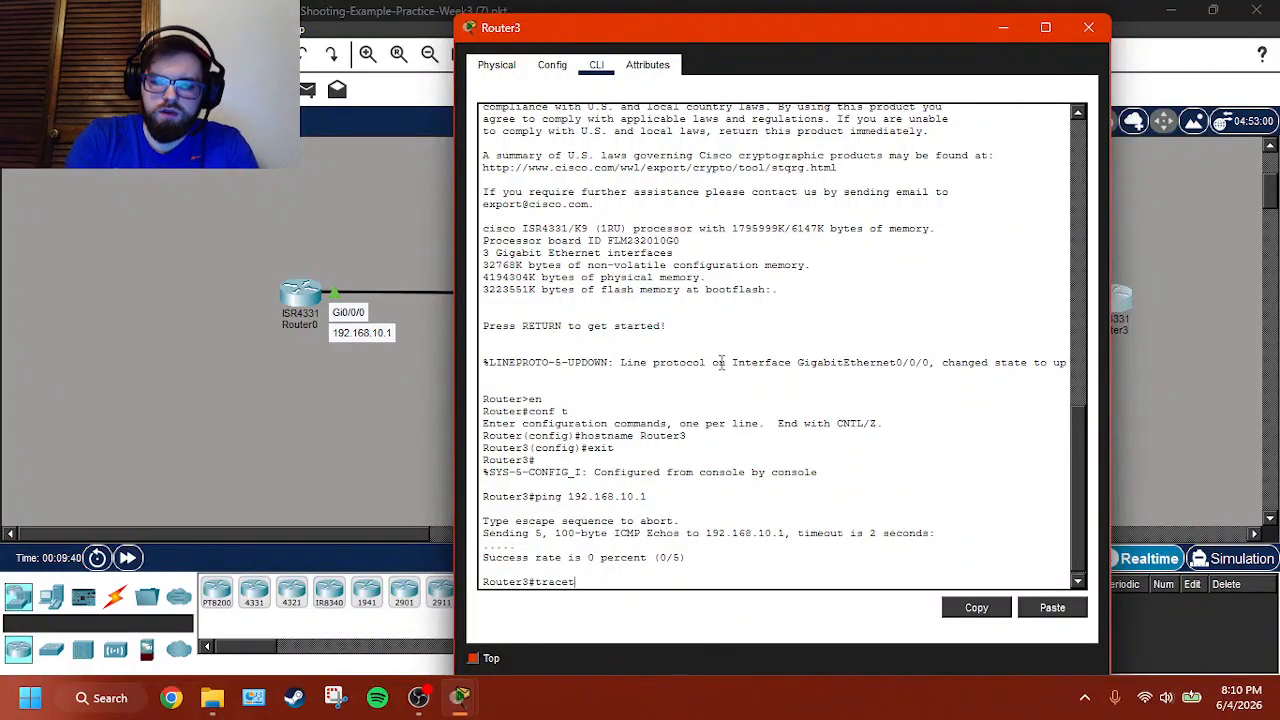
text(ute 1)
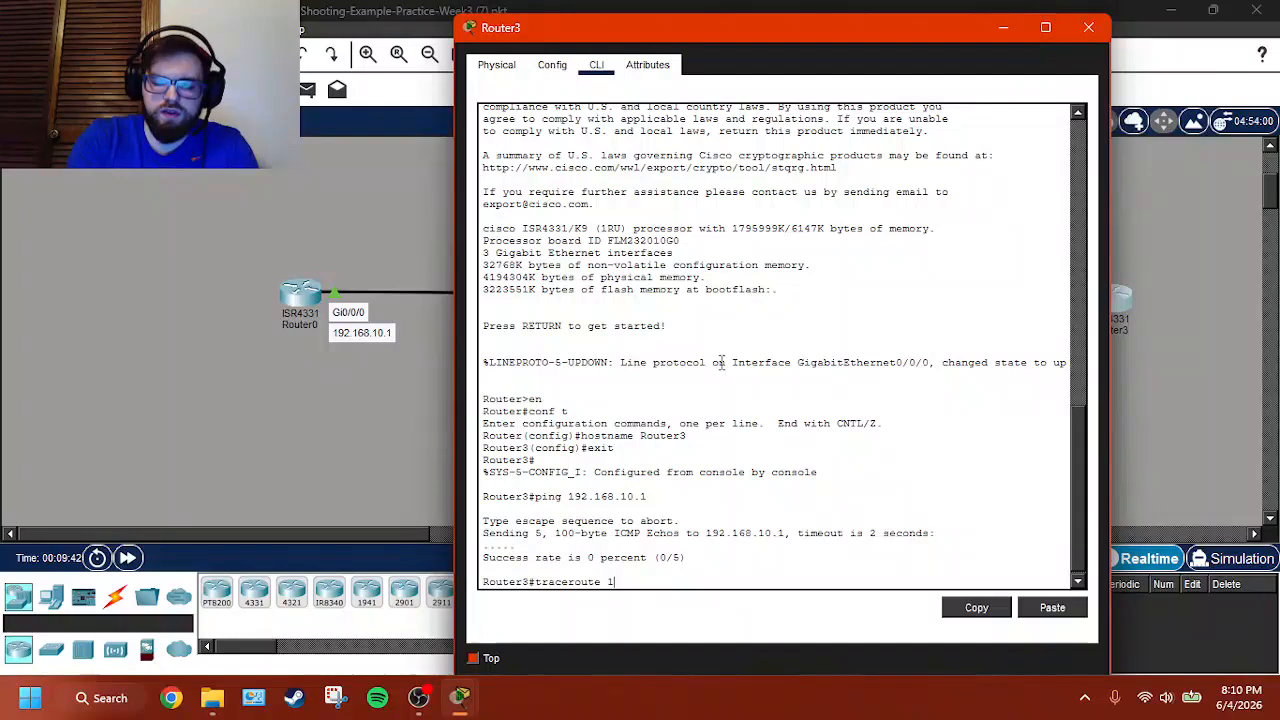
text(921.)
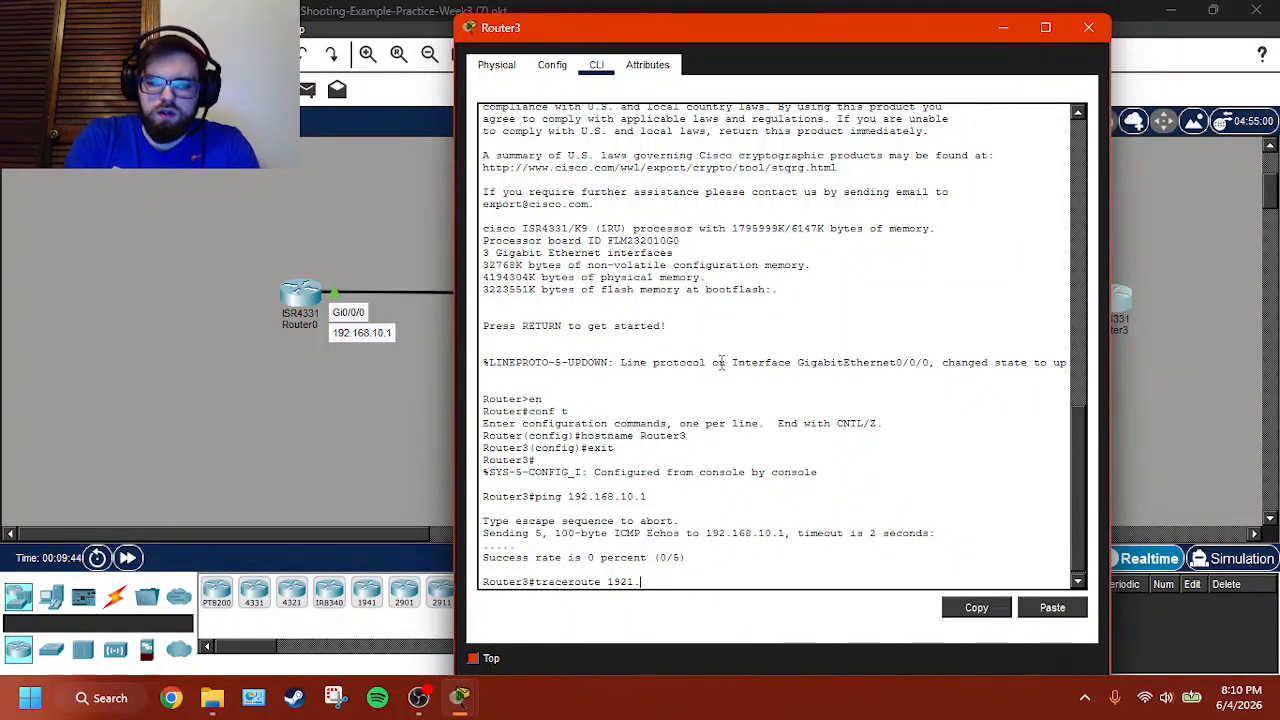
text(.1)
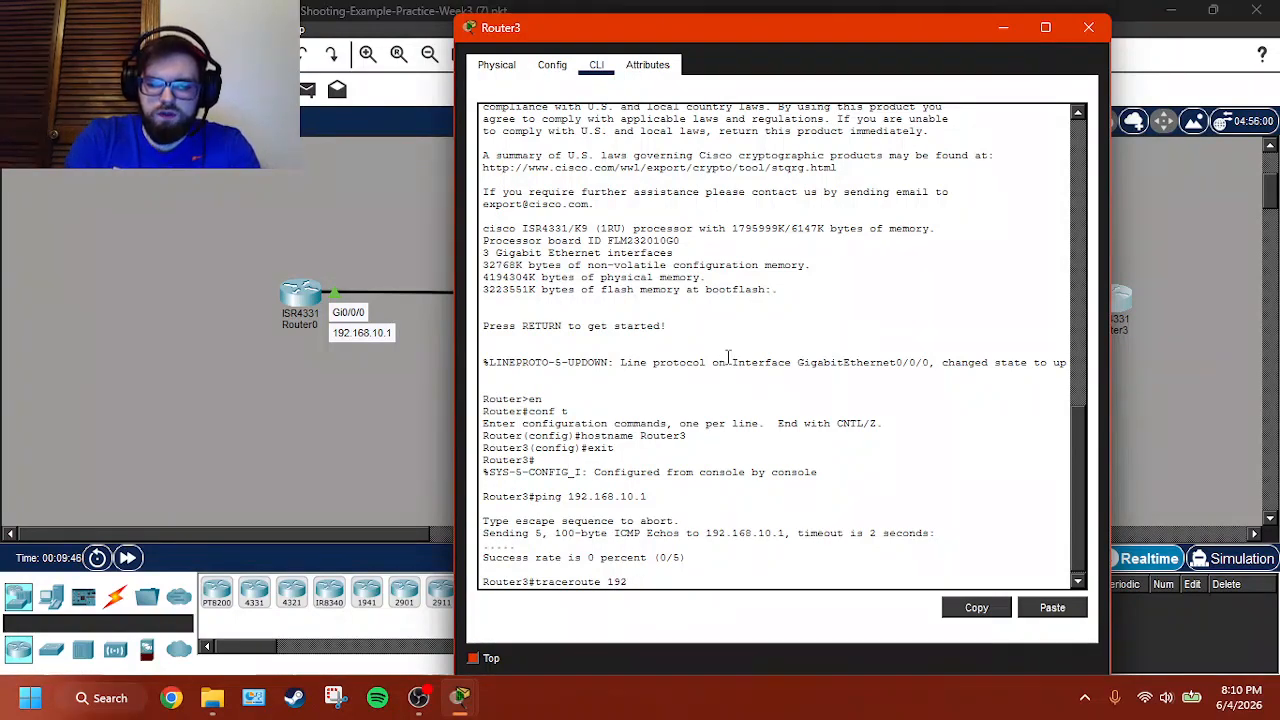
text(68.10.1)
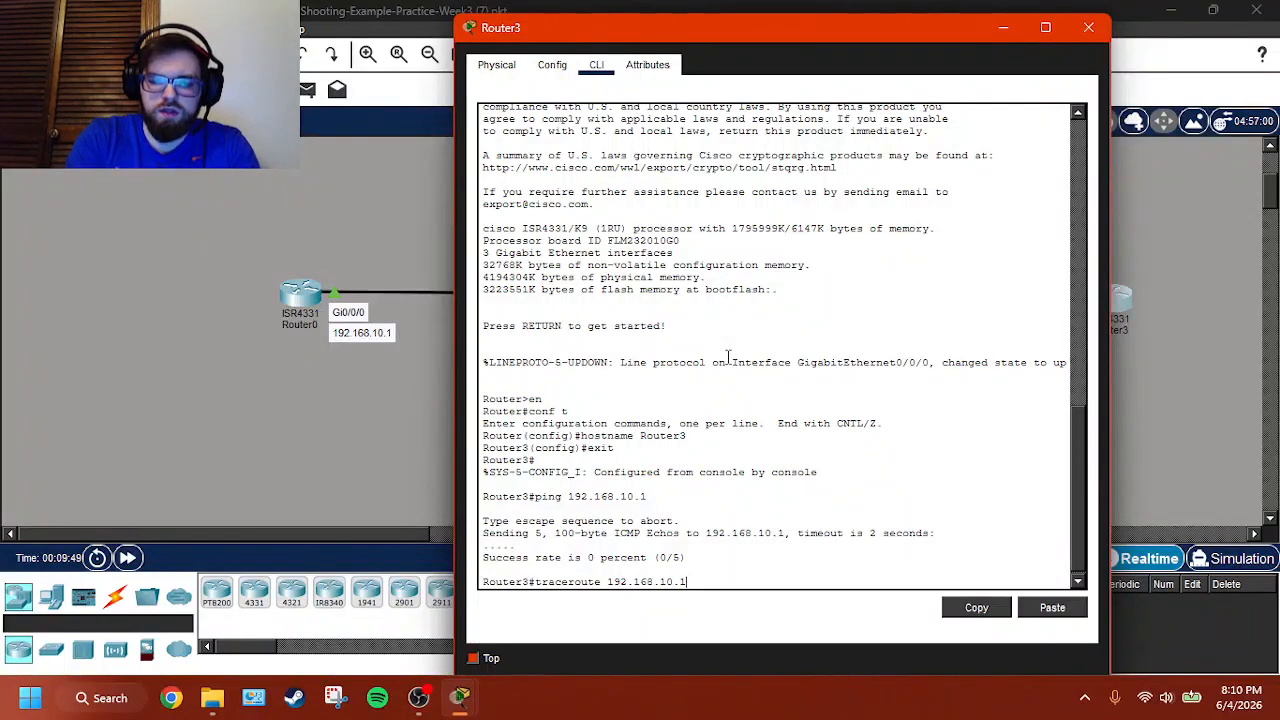
key(Return)
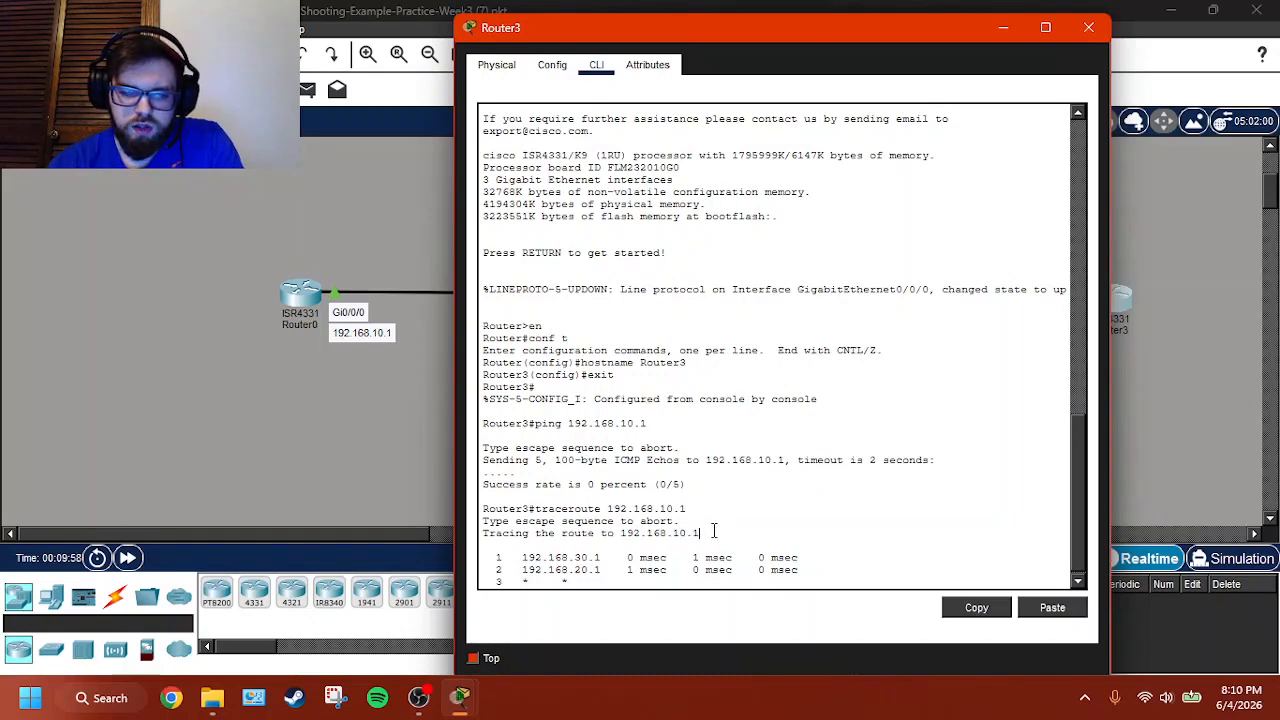
- Review Router1's command line and display the brief IP interface summary on Router0
click(298, 453)
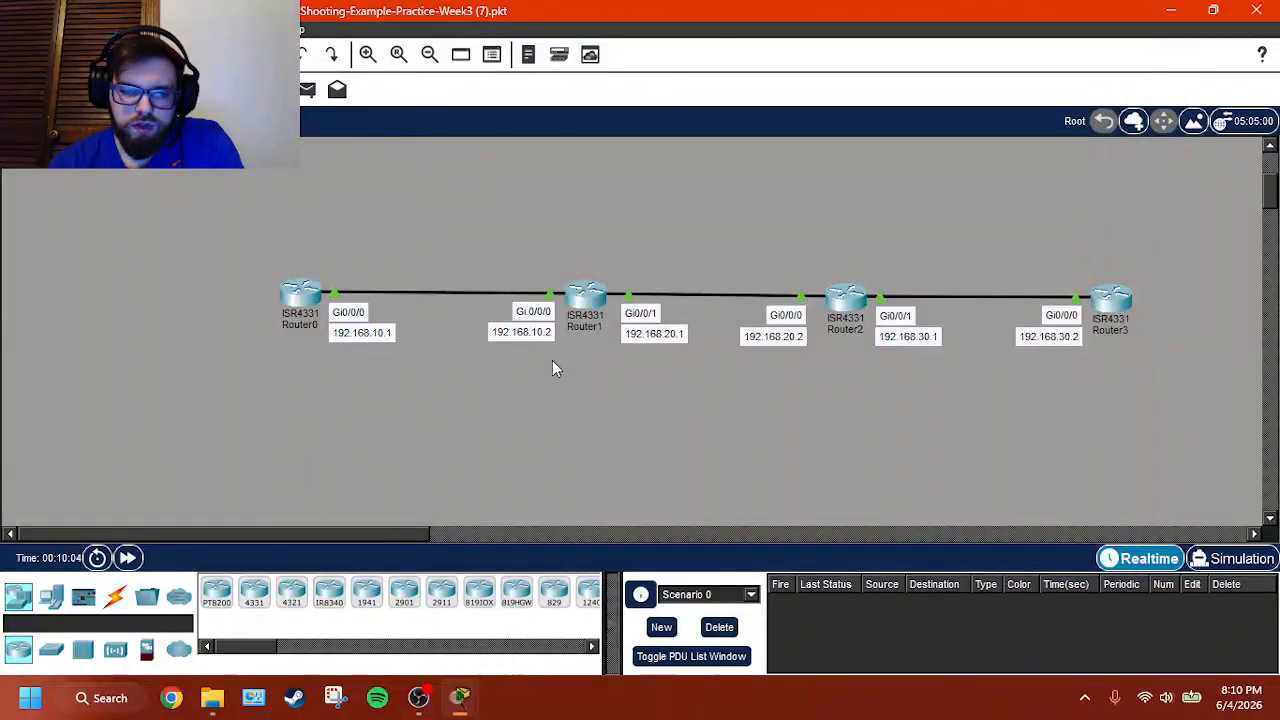
click(587, 300)
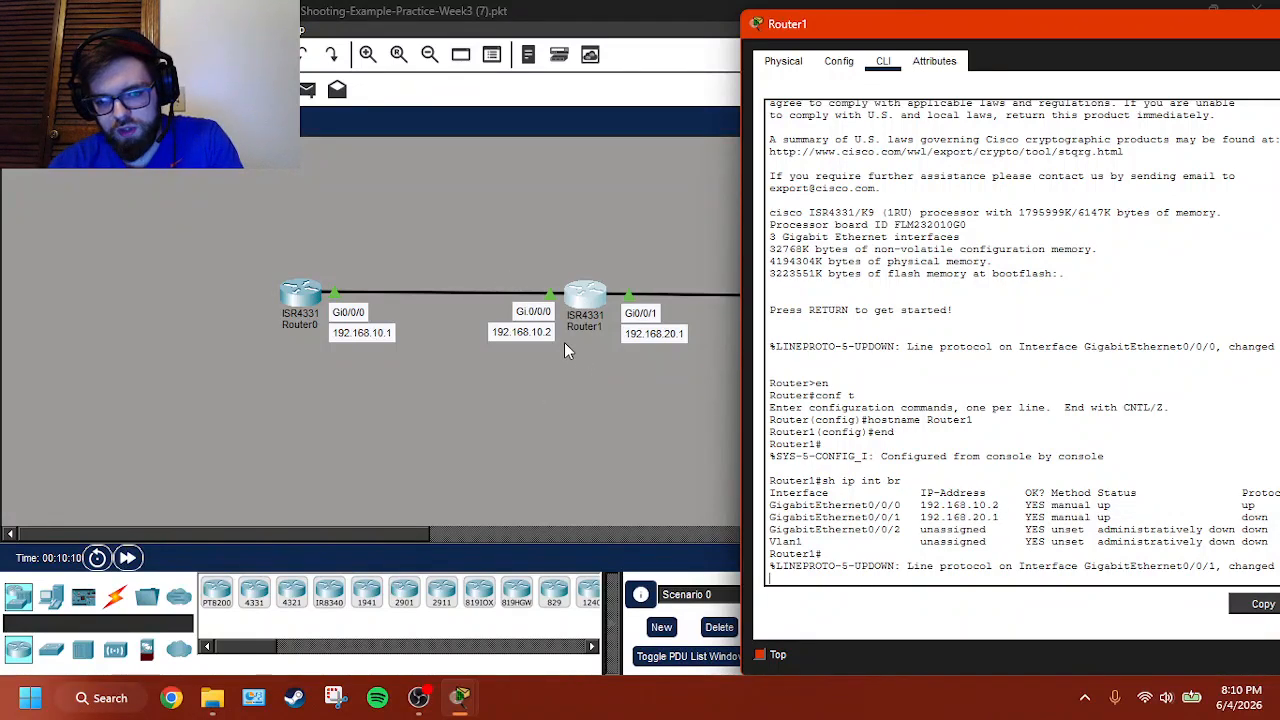
click(293, 297)
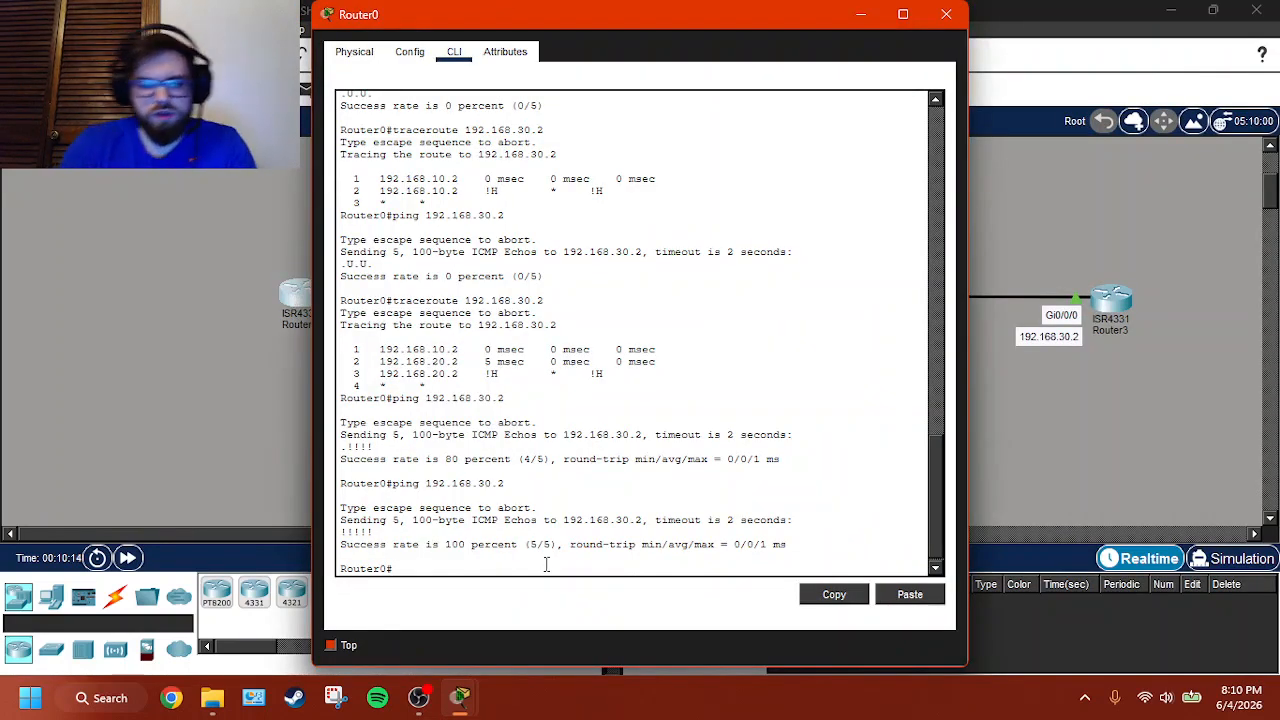
text(sh ip int br)
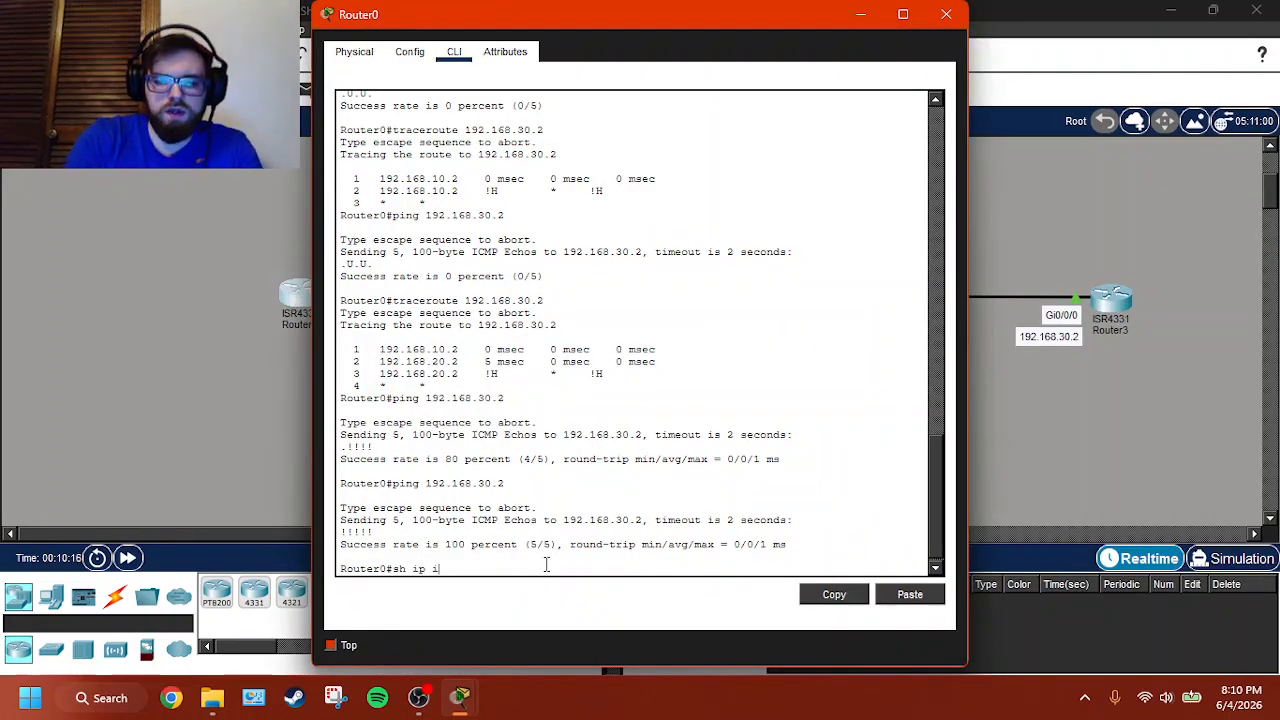
key(Return)
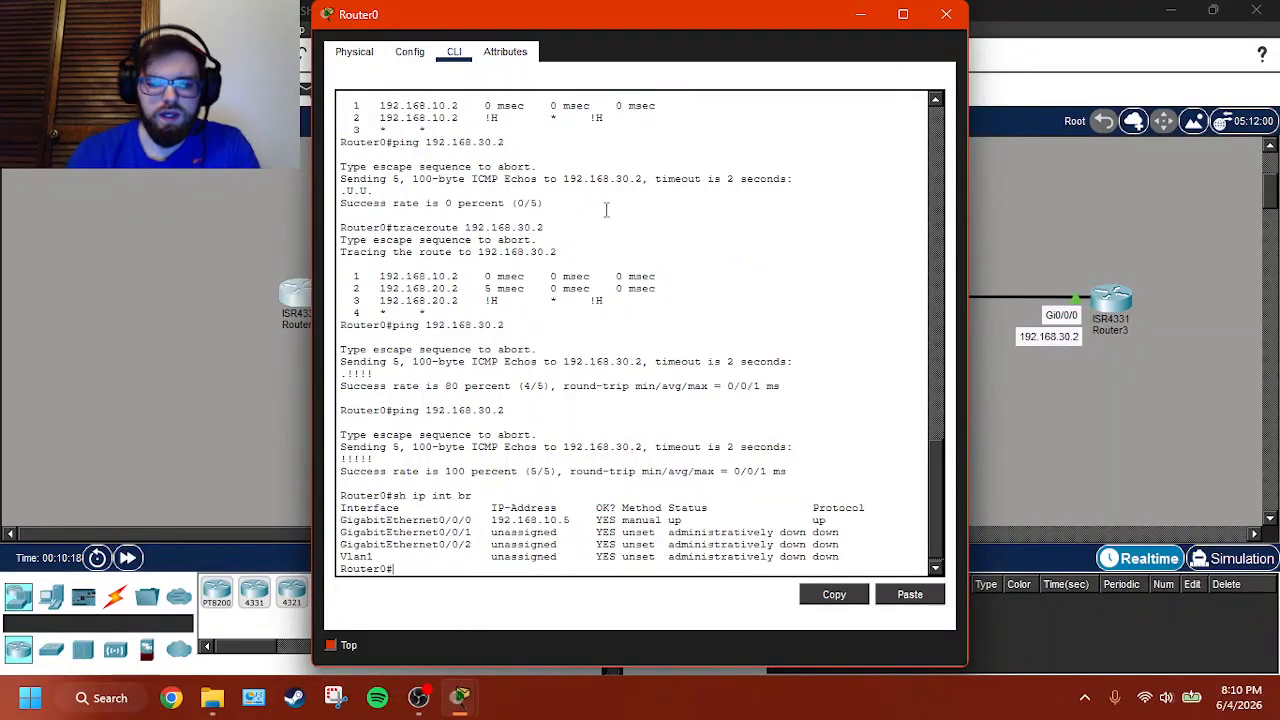
- Assign IP address 192.168.10.1 with mask 255.255.255.0 to Router0's interface g0/0/0 from configuration mode
drag(634, 20, 780, 34)
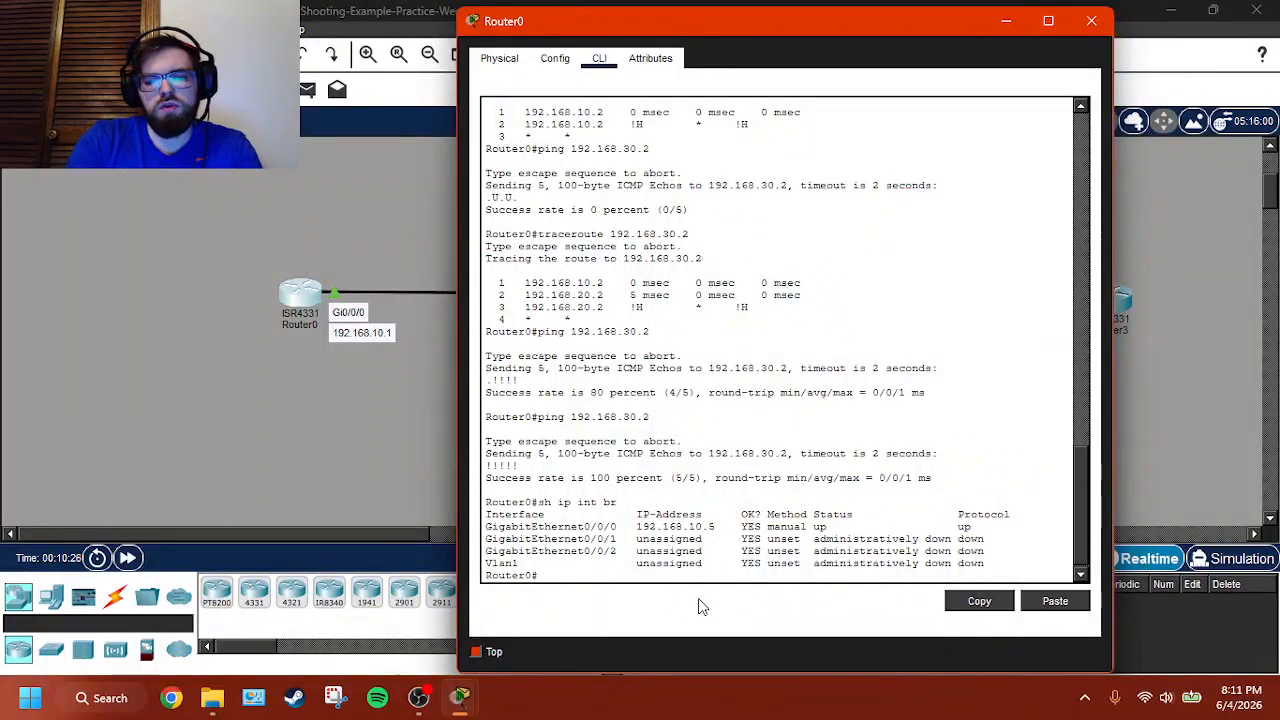
text(conf t)
key(Return)
text(int g0/0)
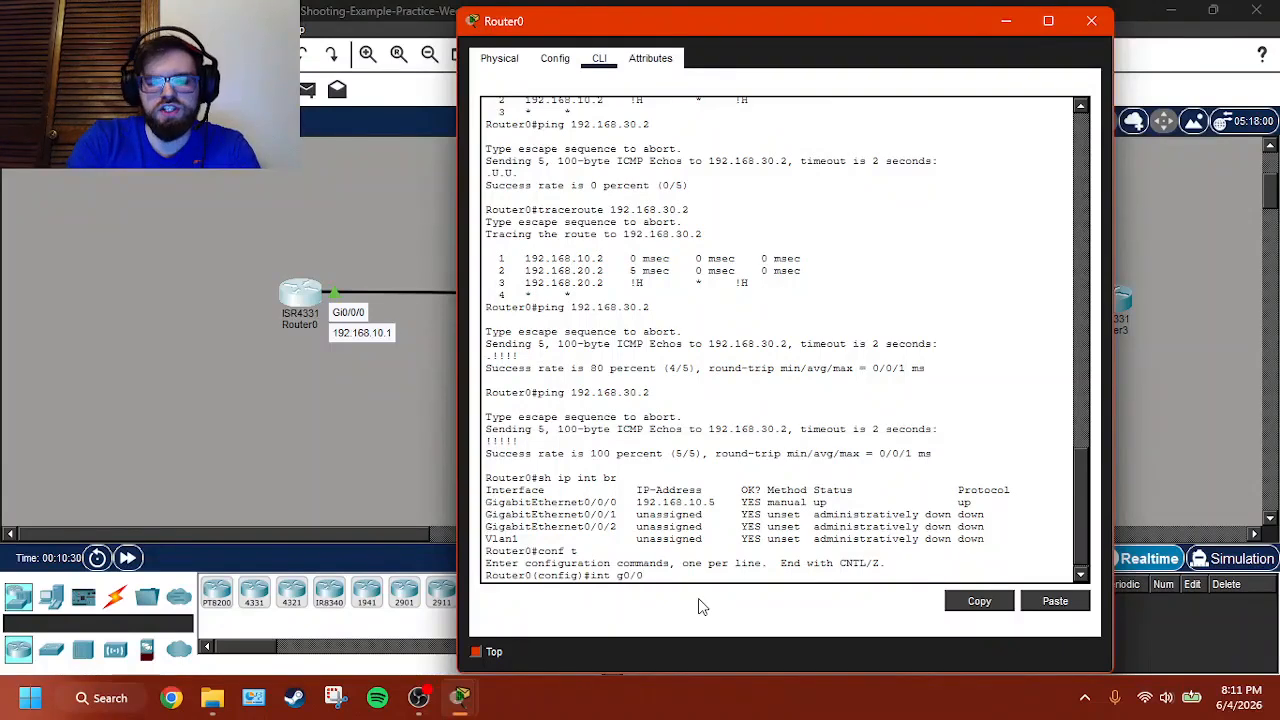
text(/0)
key(Return)
text(ip)
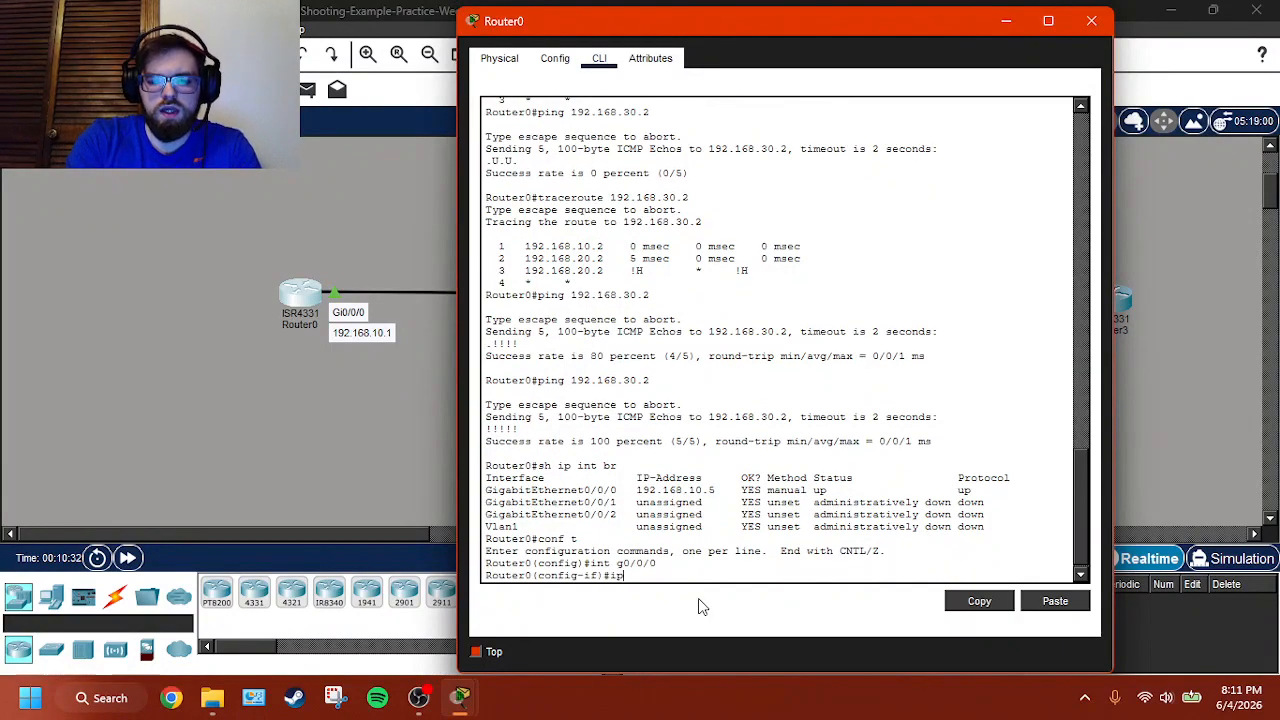
text( addre)
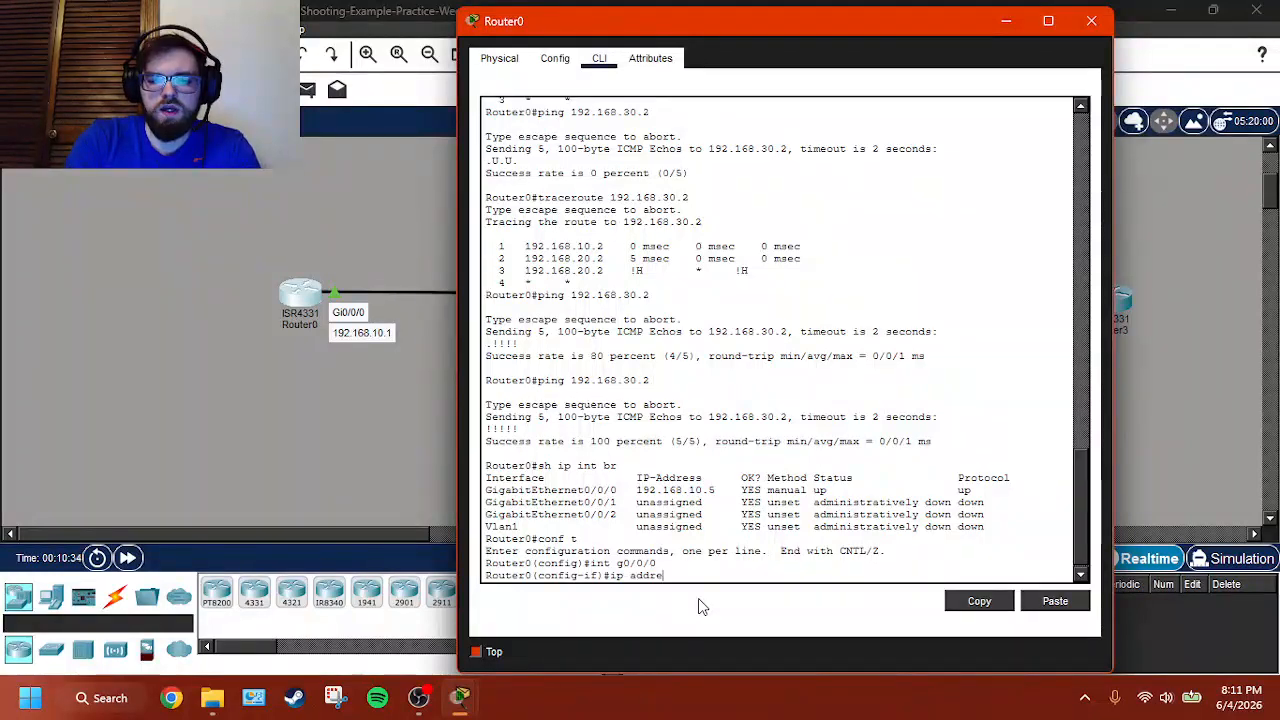
text(ss 192.168)
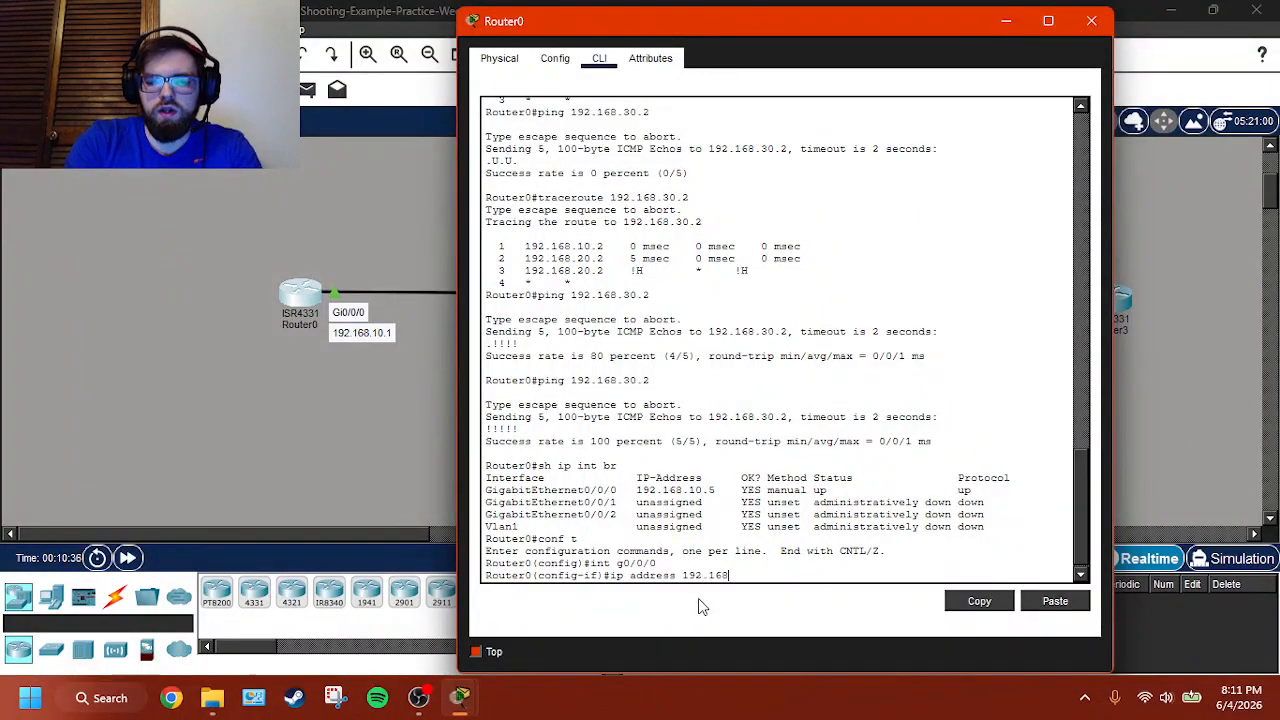
text(.)
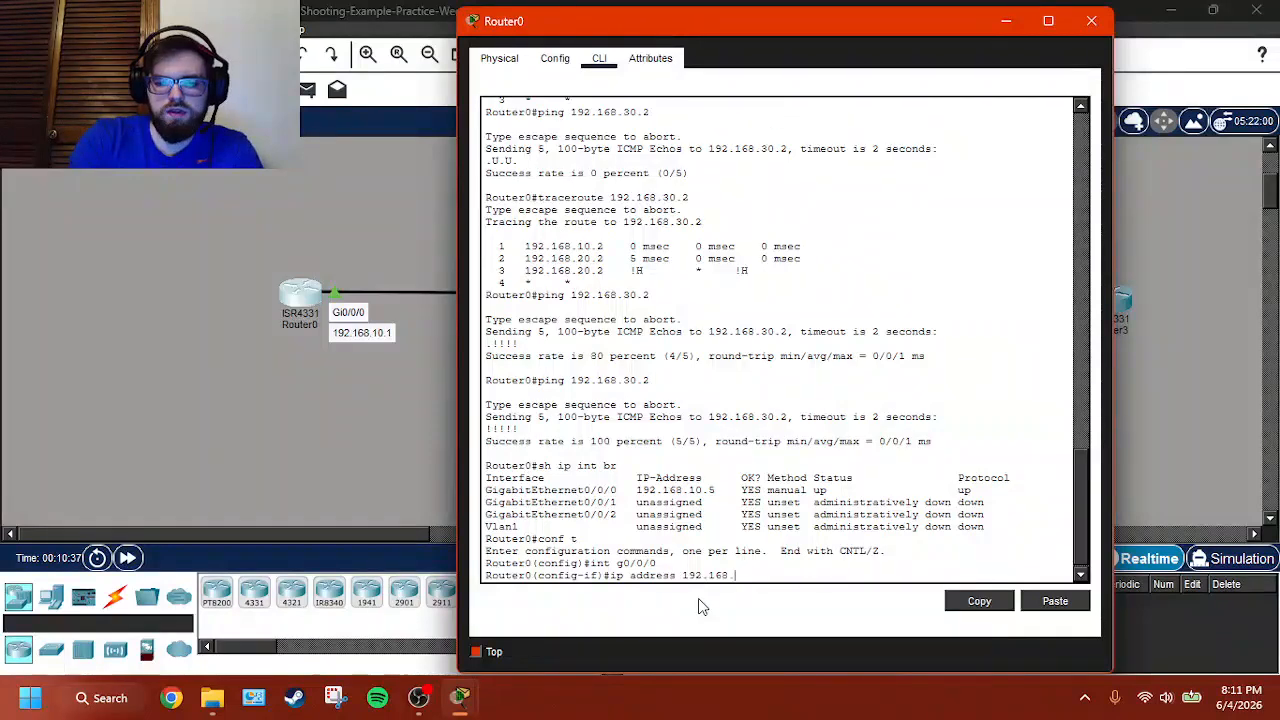
text(10.1 2)
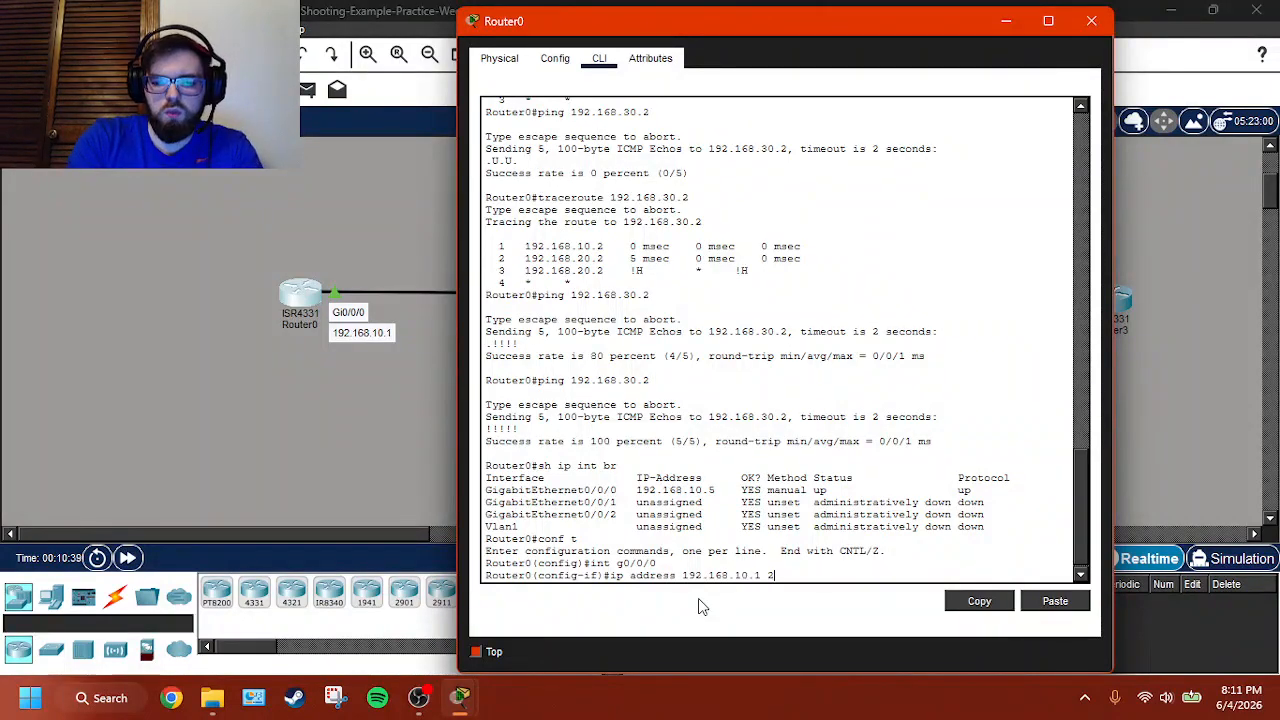
text(55.255.255.0)
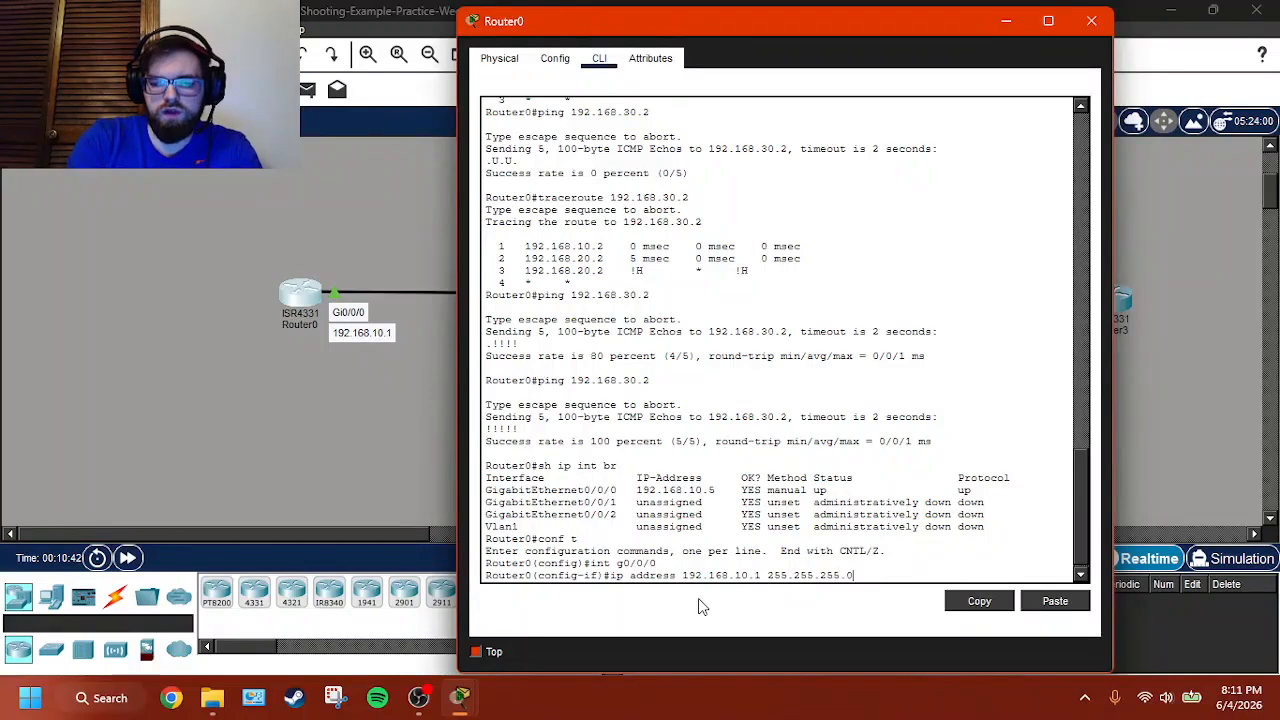
key(Return)
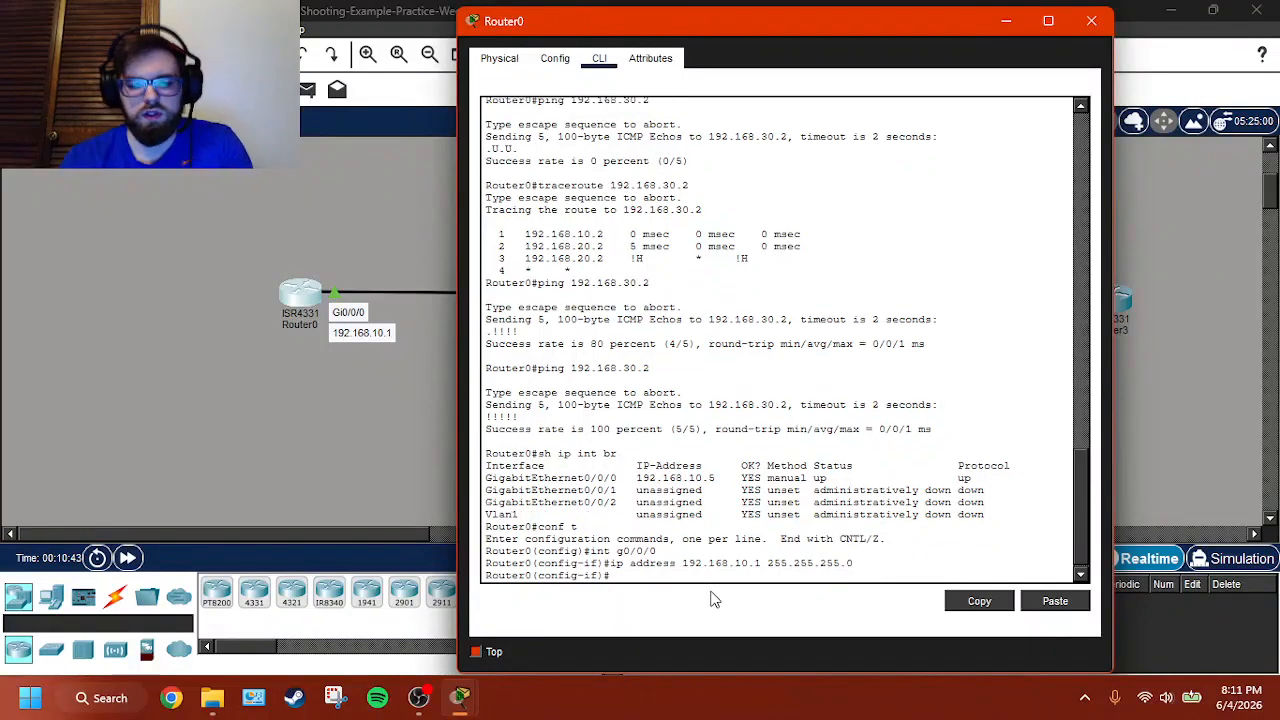
- Leave configuration mode on Router0 and check the new address in its brief IP interface summary
text(exit)
key(Return)
text(end)
key(Return)
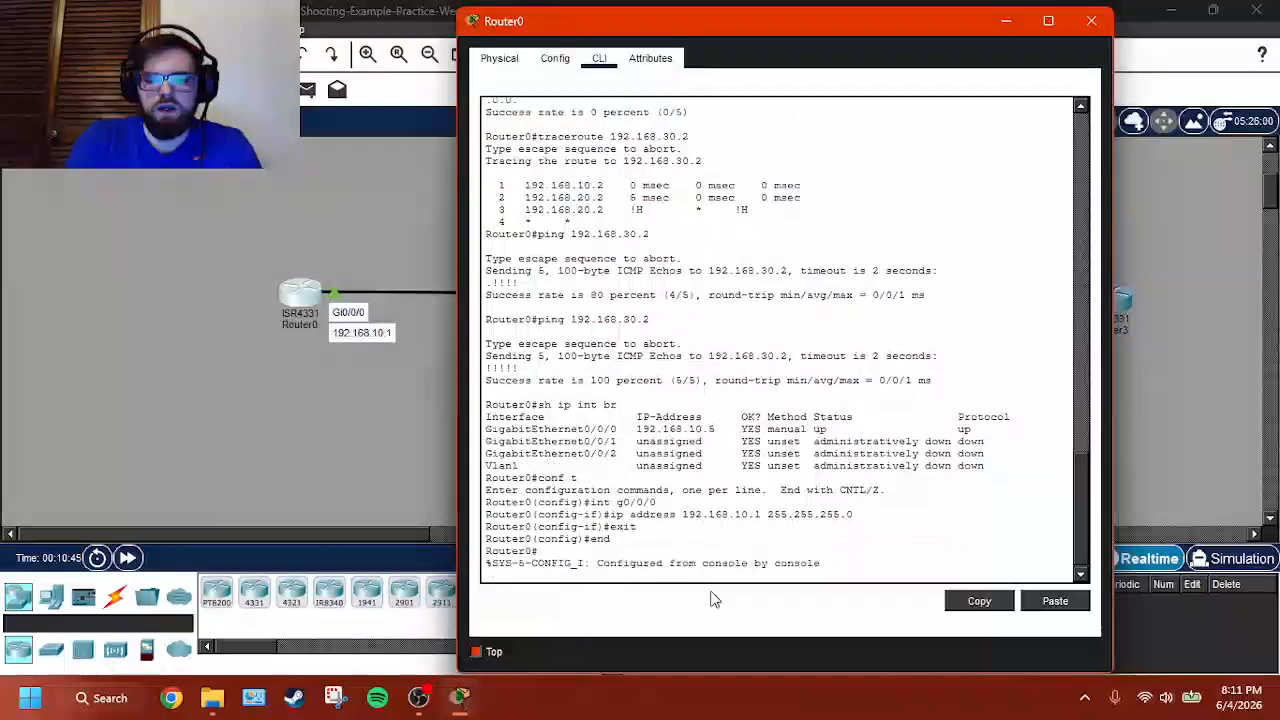
key(Return)
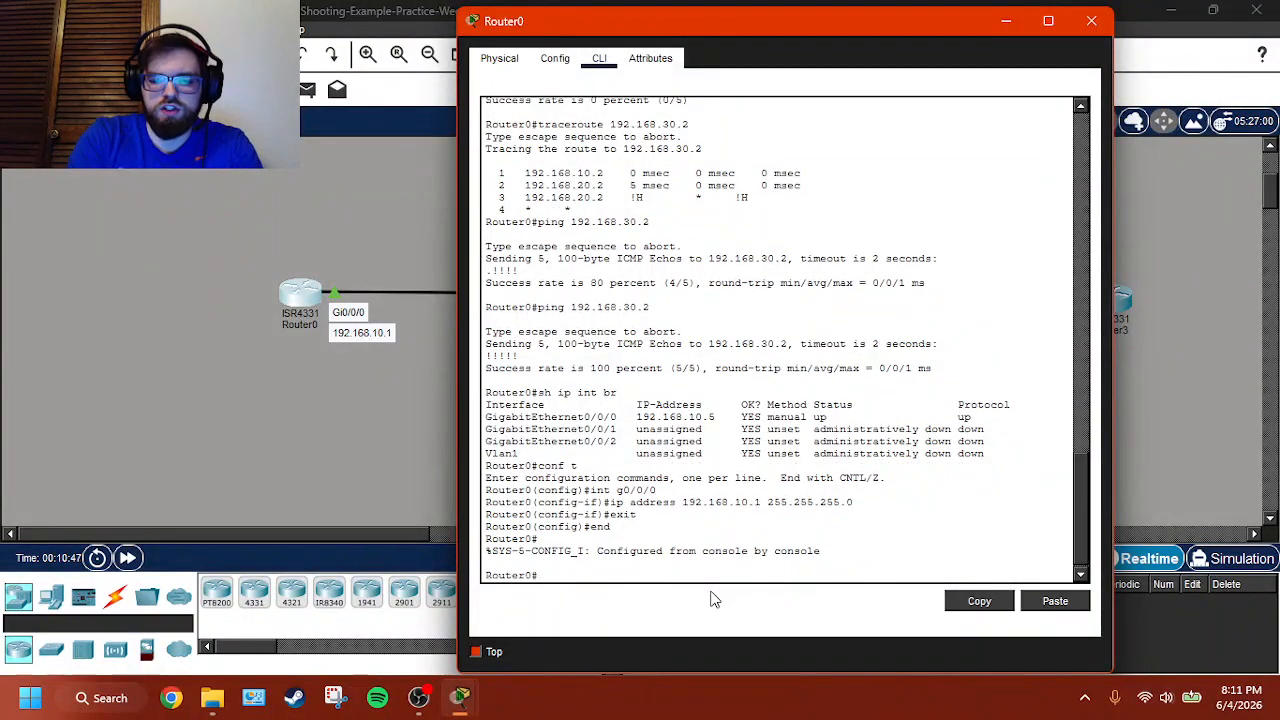
text(sh ip int br)
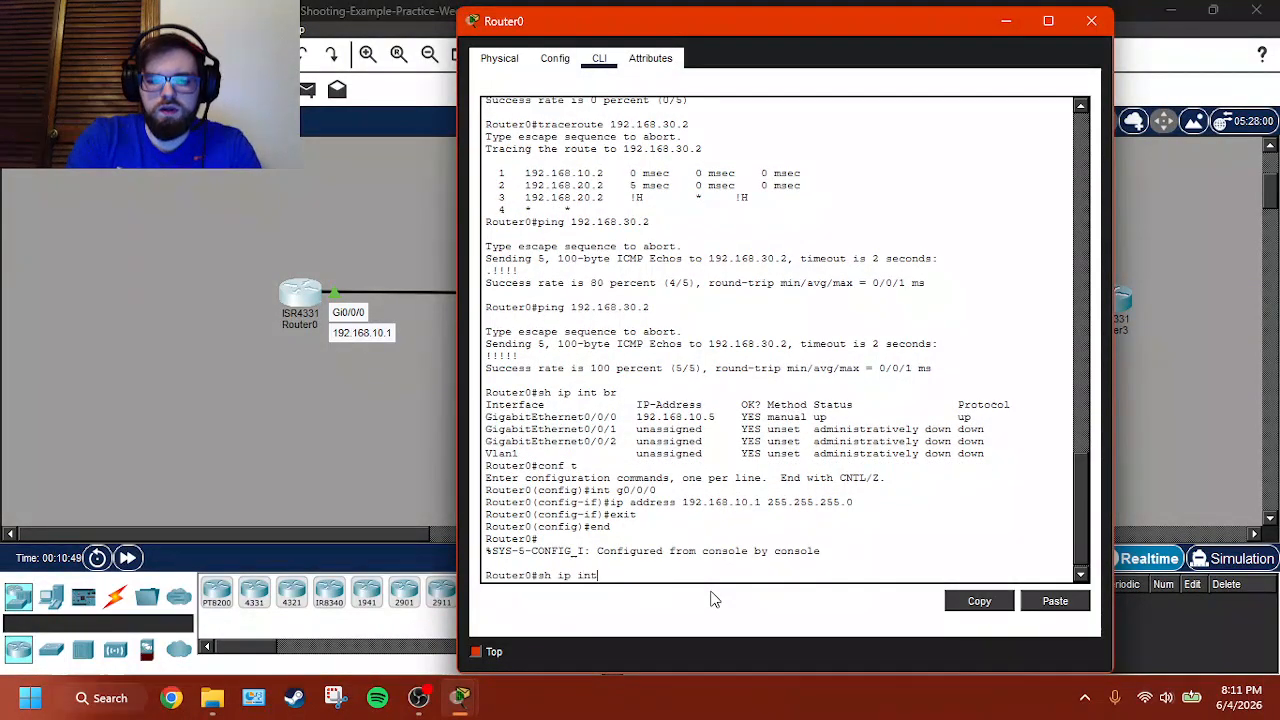
key(Return)
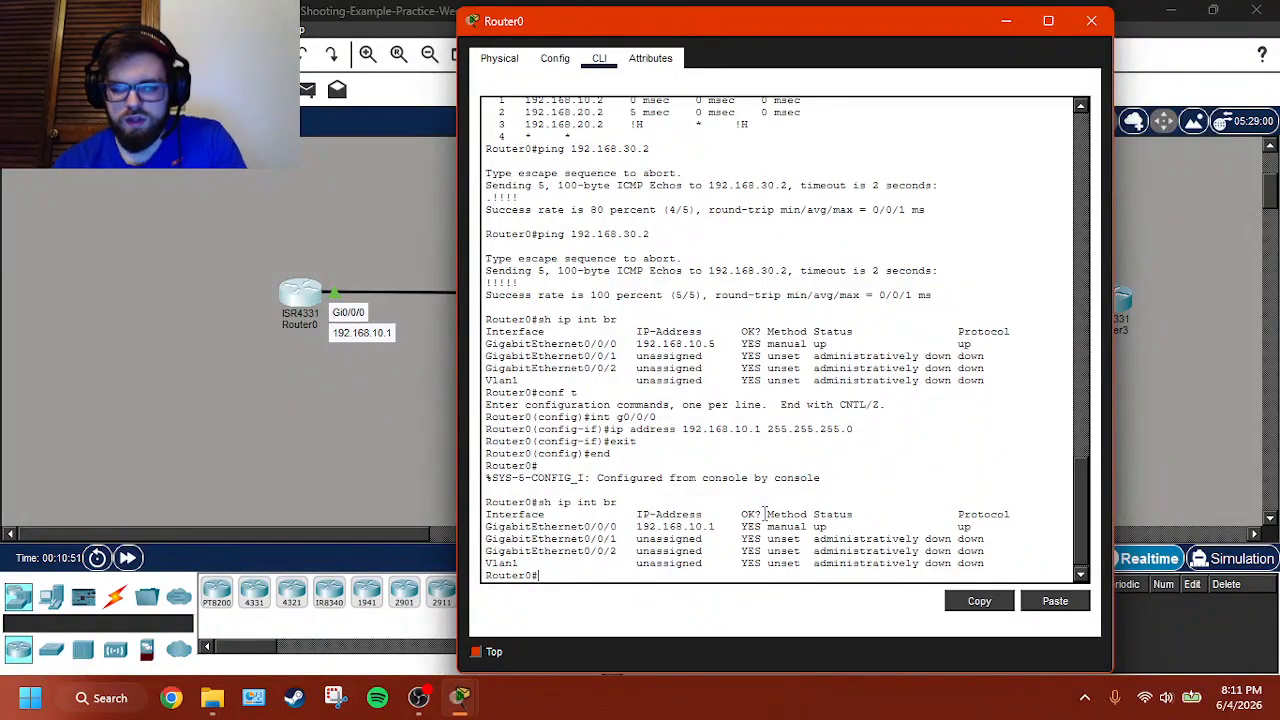
- Return to Router3's command line, repeat the ping to 192.168.10.1, and go back to the network topology
click(1167, 316)
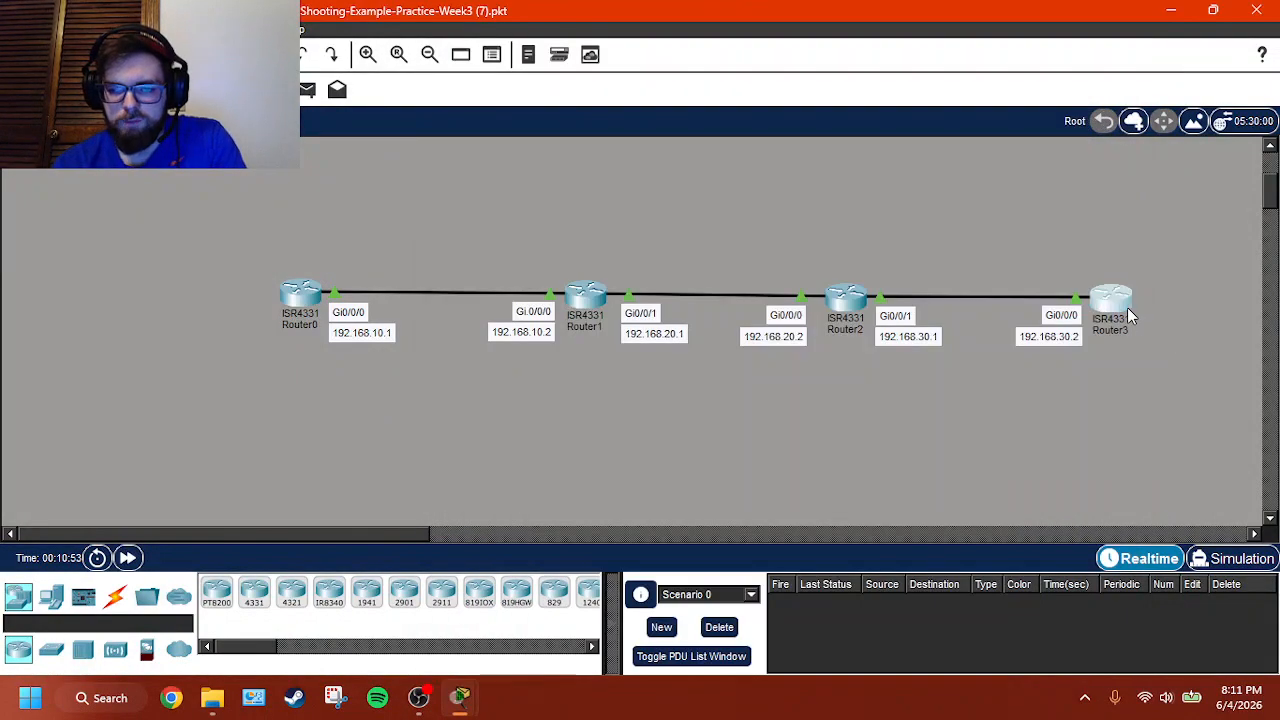
click(1127, 307)
key(Up)
key(Up)
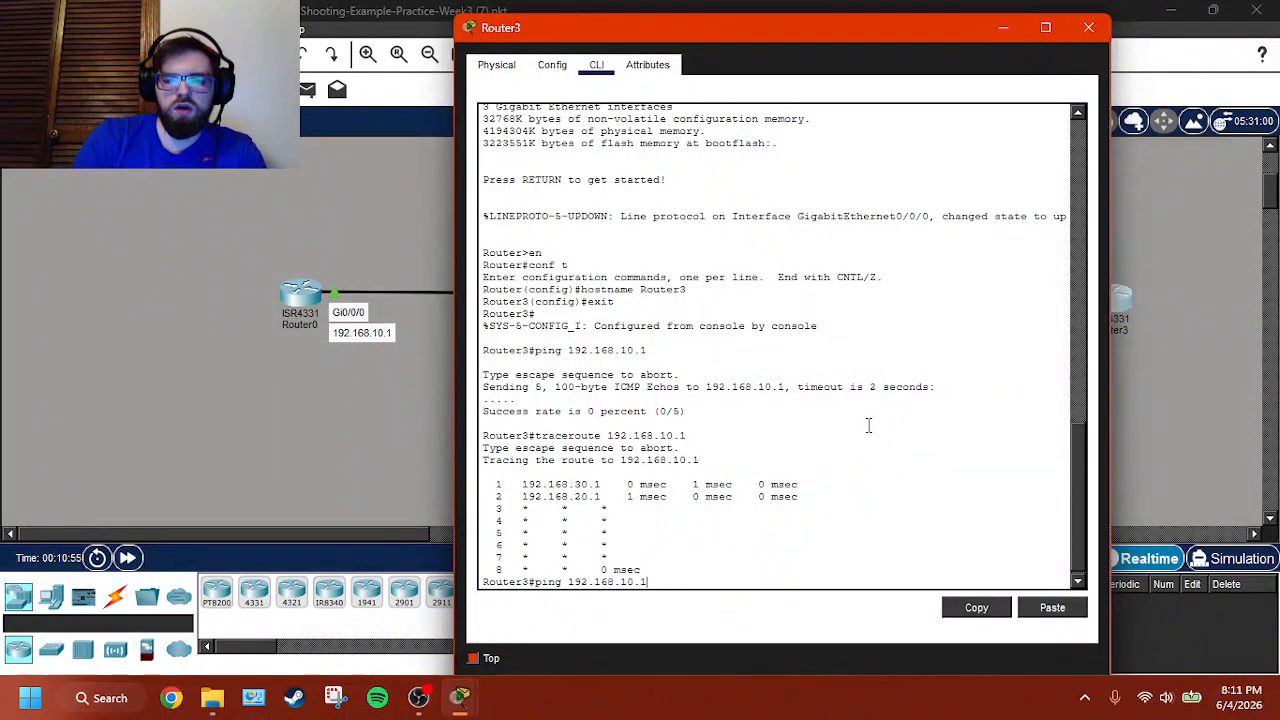
key(Return)
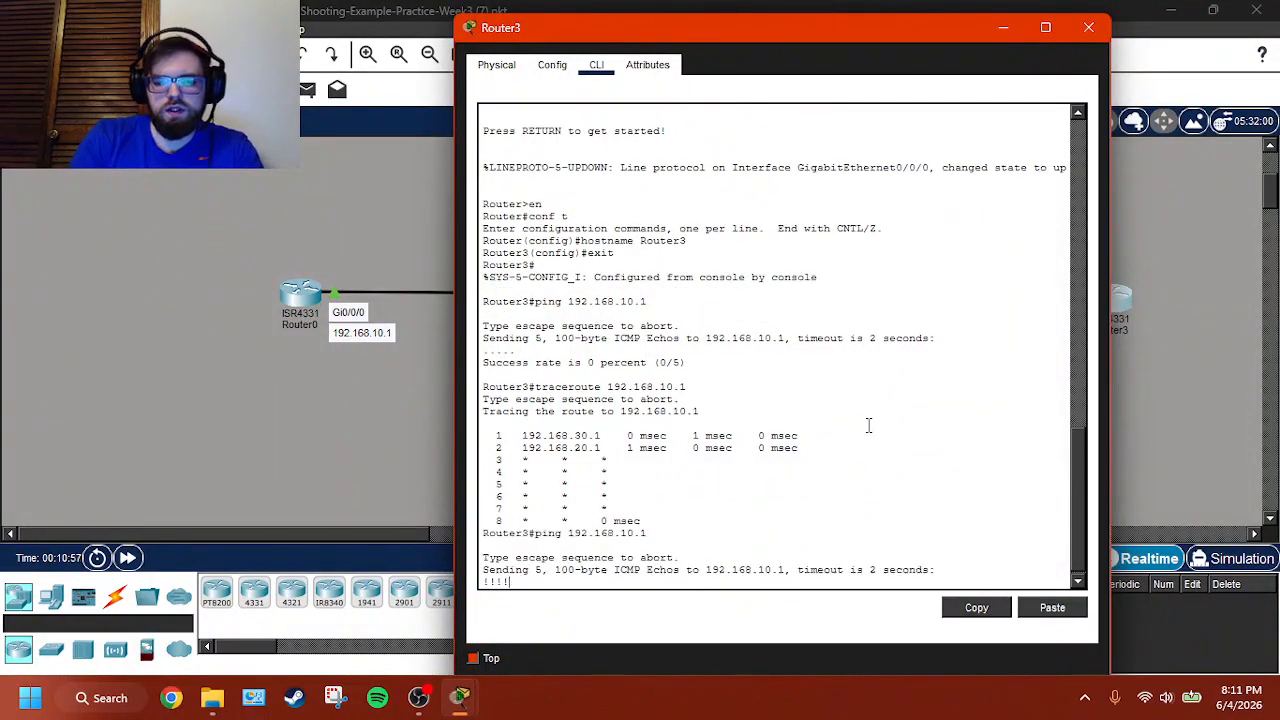
click(1177, 427)
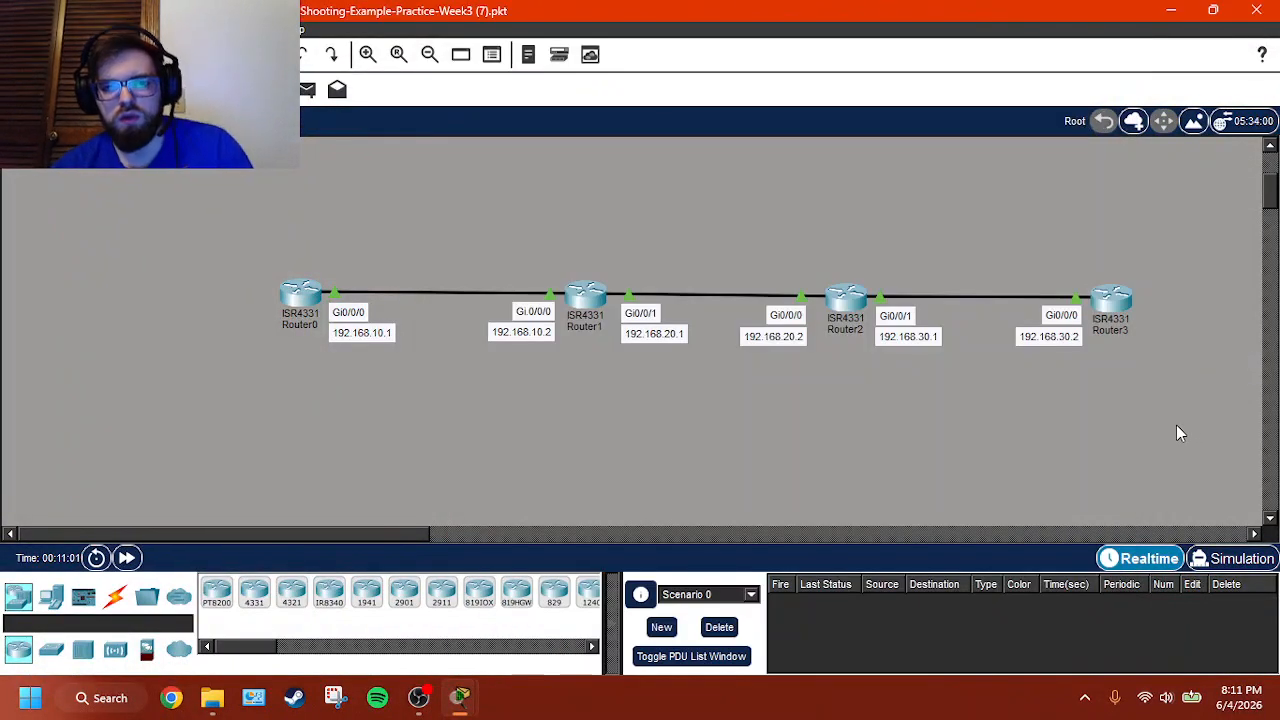